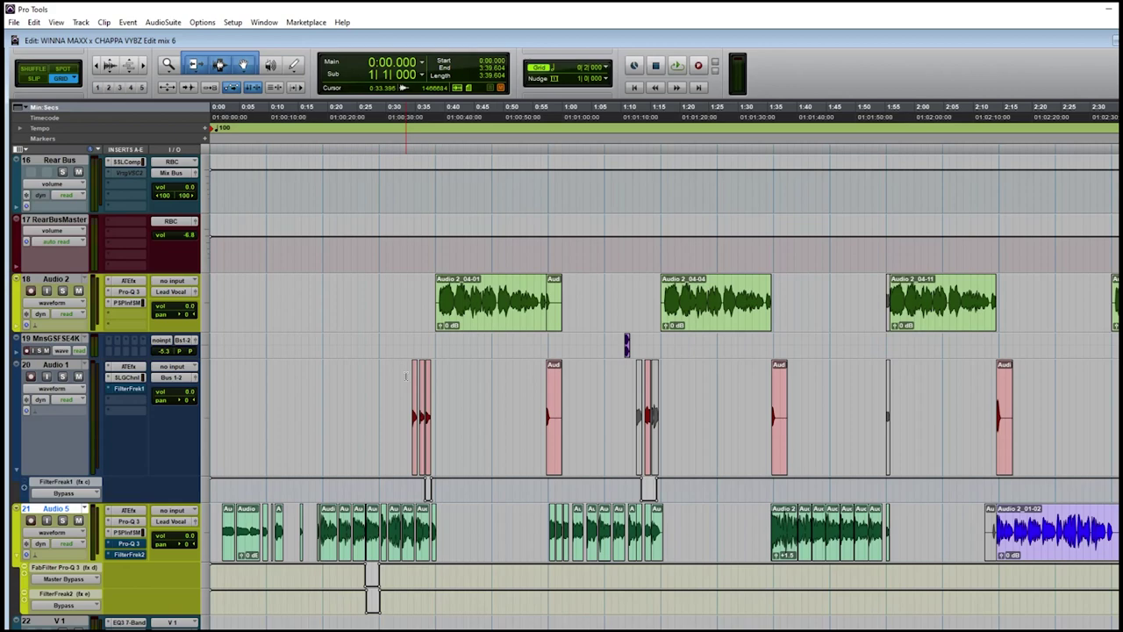
# Step: Mute the Lead VoxCombi and BG Comb tracks
pyautogui.scroll(-15, 406, 377)
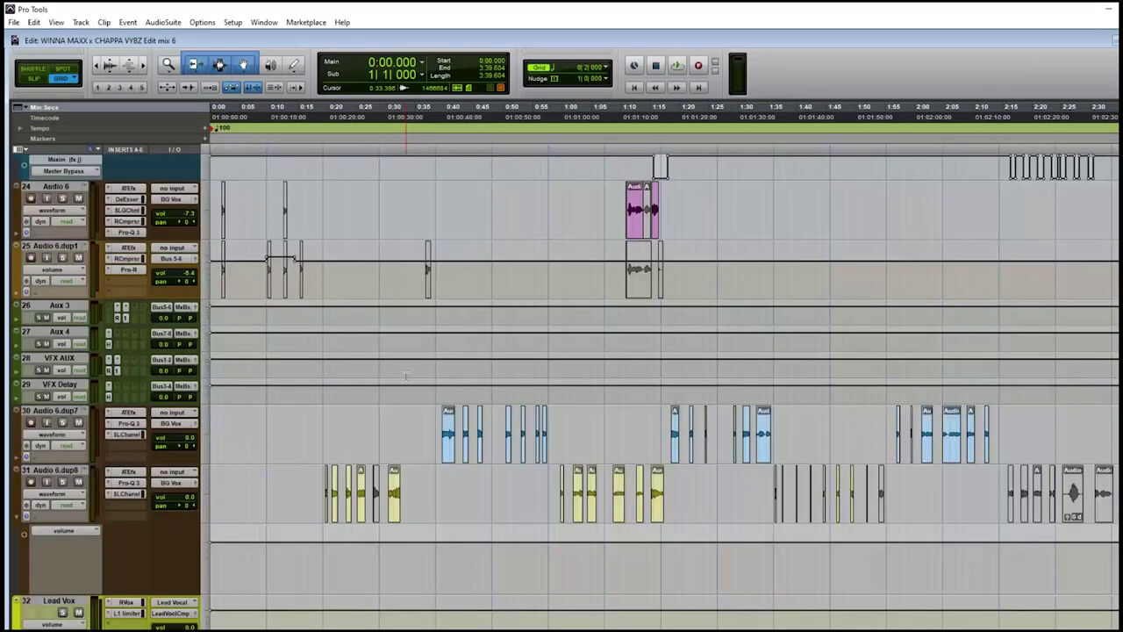
pyautogui.scroll(-3, 406, 377)
pyautogui.scroll(-6, 406, 376)
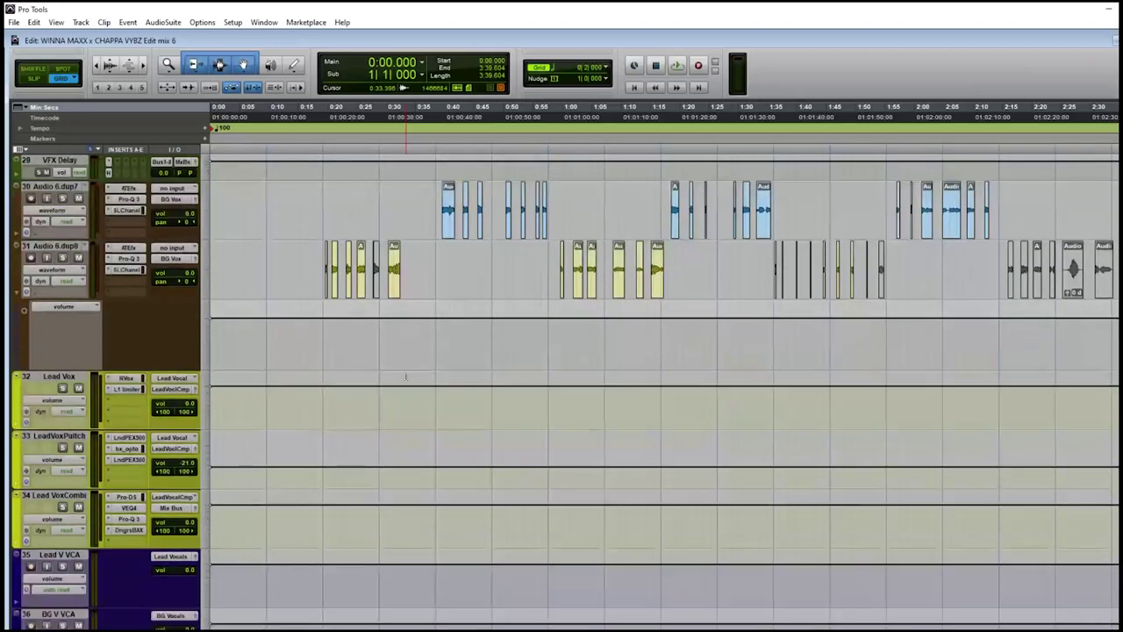
pyautogui.click(78, 508)
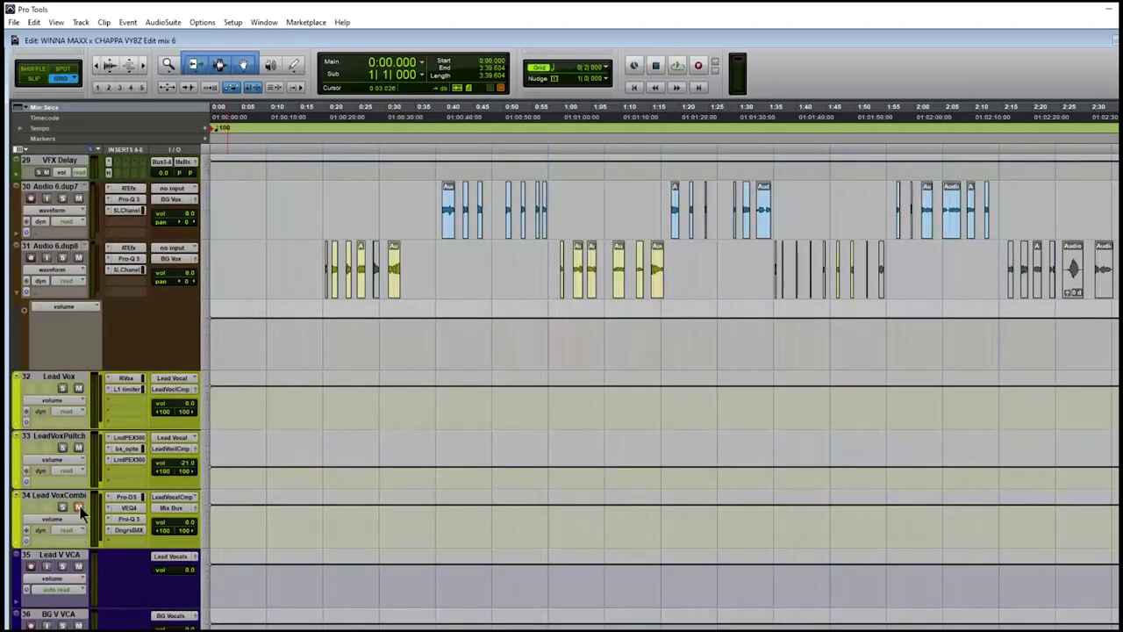
pyautogui.scroll(-5, 53, 527)
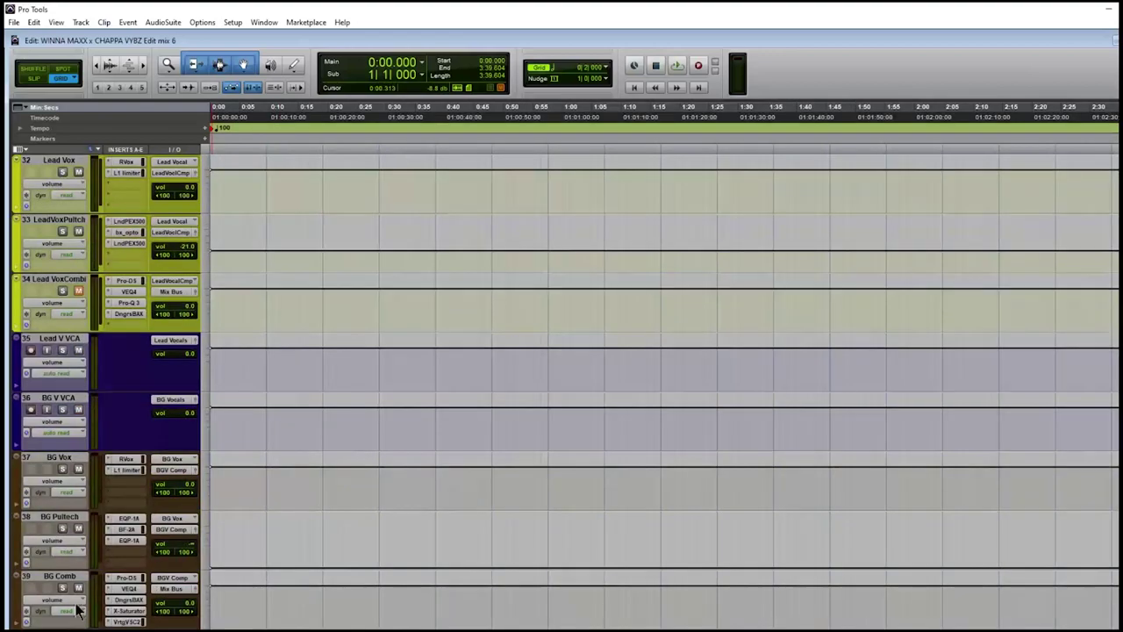
pyautogui.click(78, 588)
# Step: Switch the edit mode to Slip for working around the first group of Audio 1 clips
pyautogui.scroll(15, 277, 492)
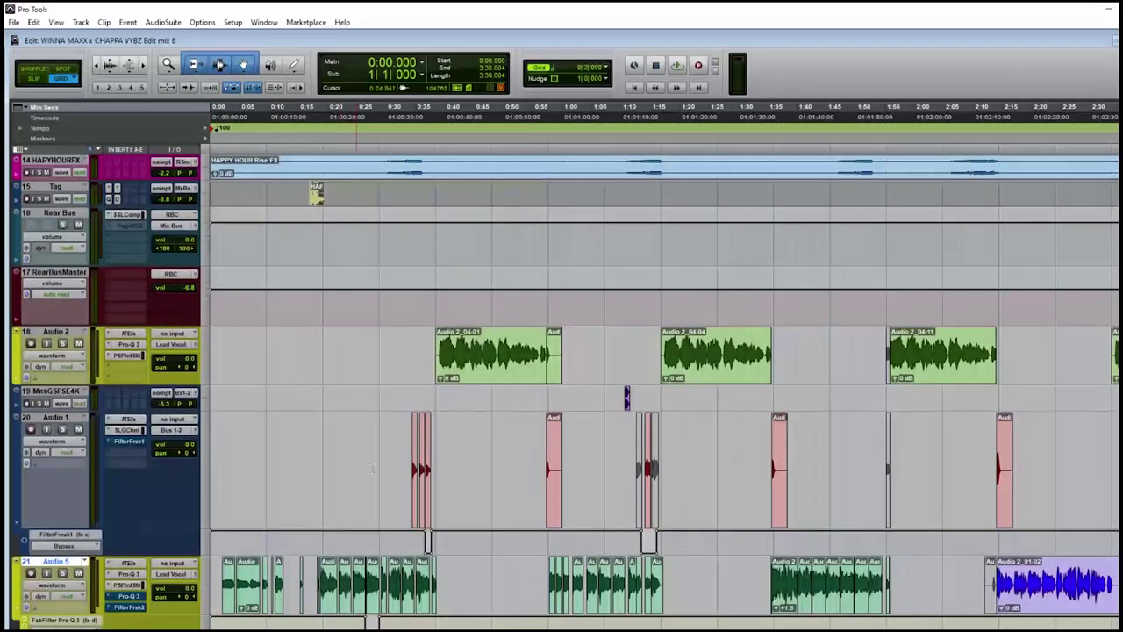
pyautogui.click(409, 457)
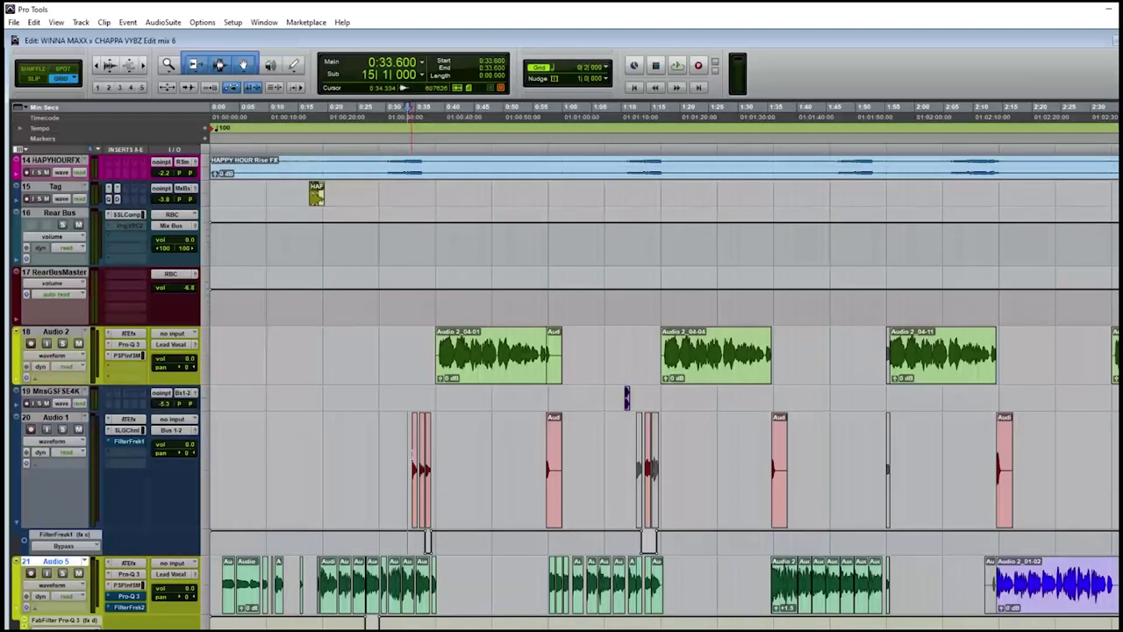
pyautogui.hotkey('ctrl', ']')
pyautogui.hotkey('ctrl', ']')
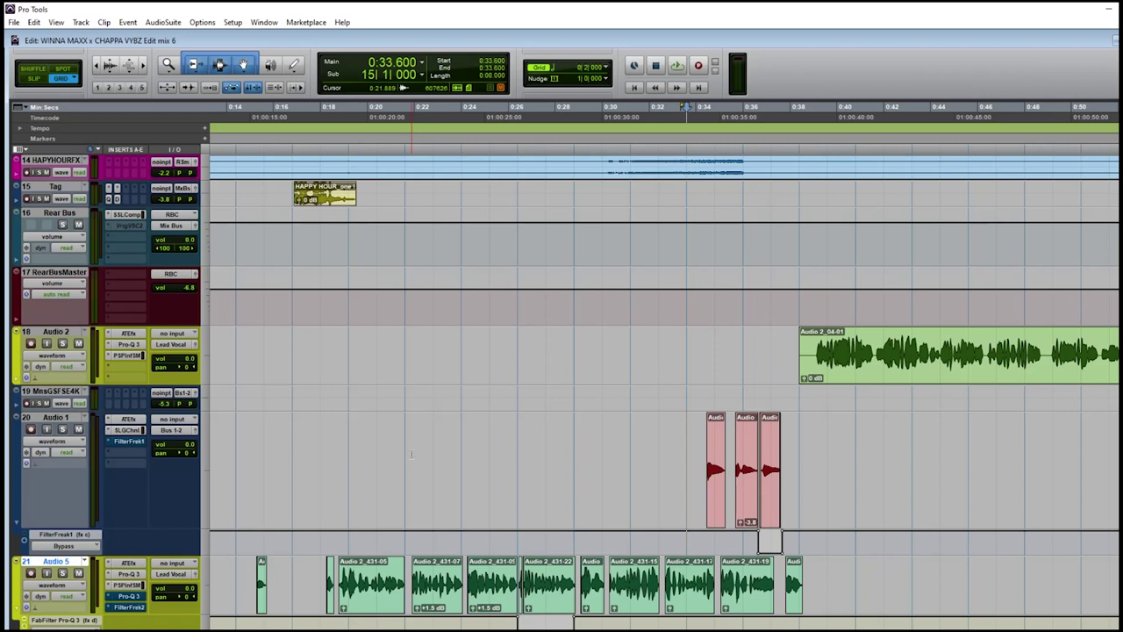
pyautogui.press('F2')
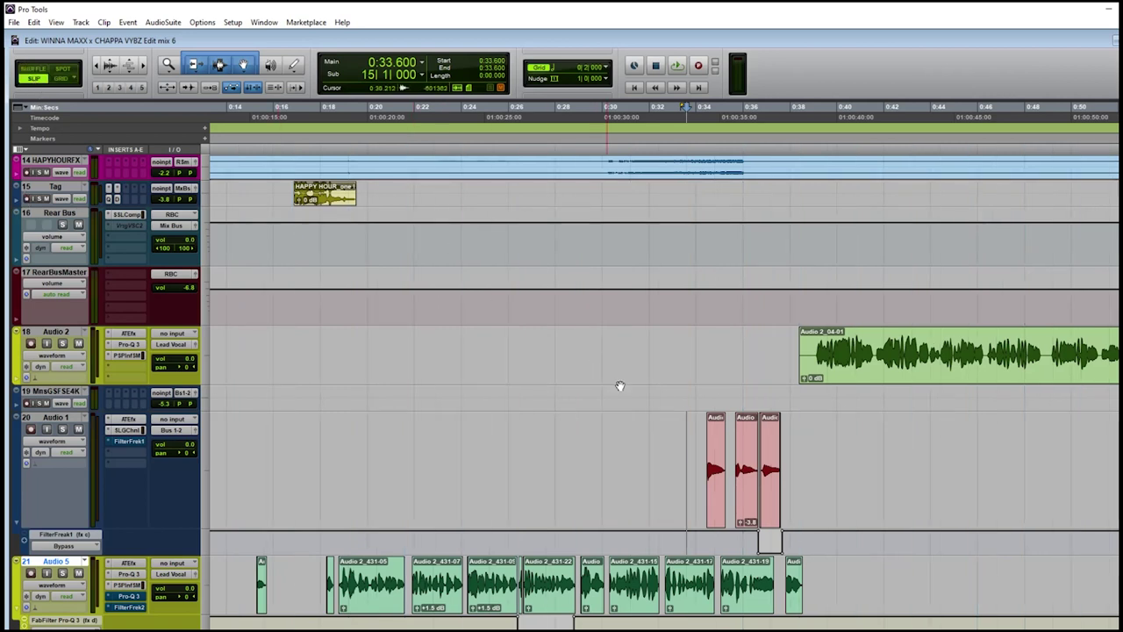
# Step: Play the first group of Audio 1 clips from about 0:33.9 and stop after the third clip begins
pyautogui.click(692, 447)
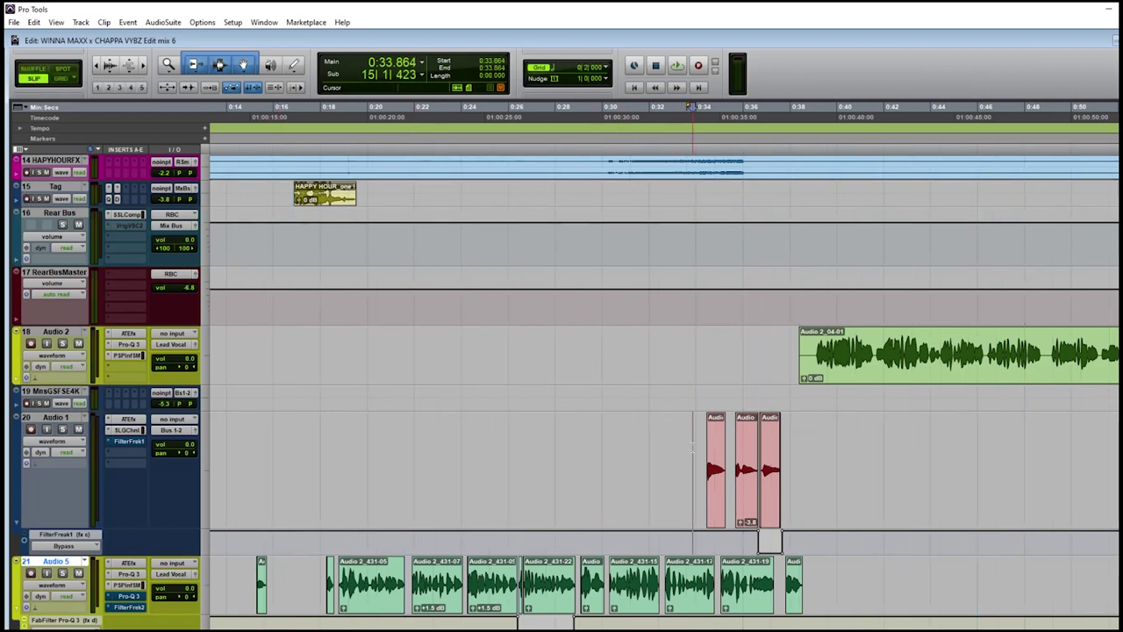
pyautogui.press('space')
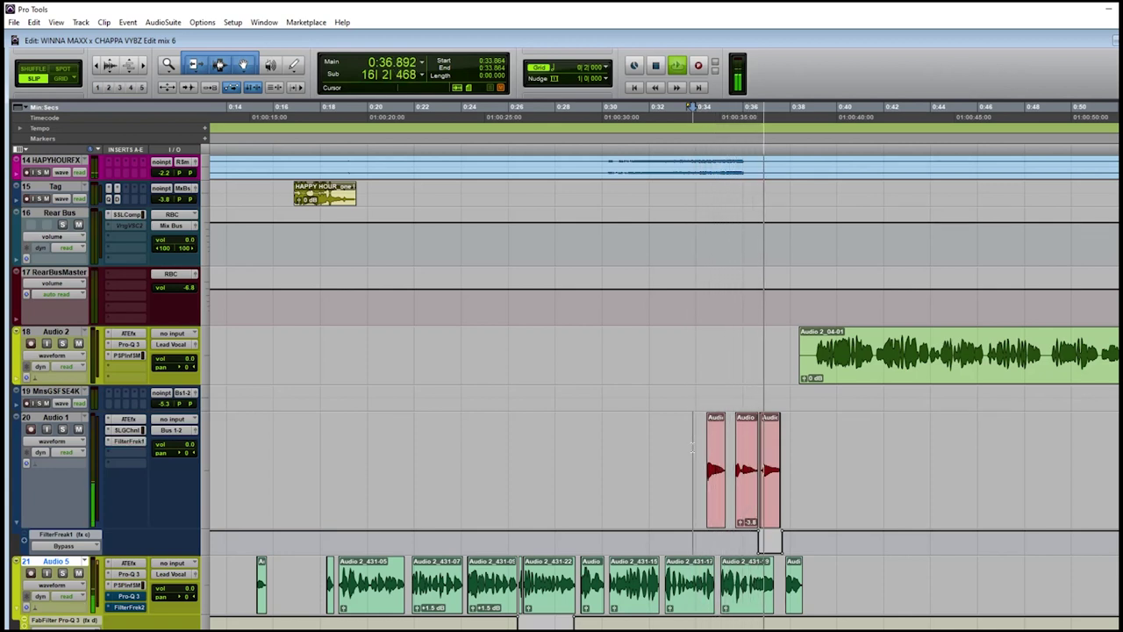
pyautogui.press('space')
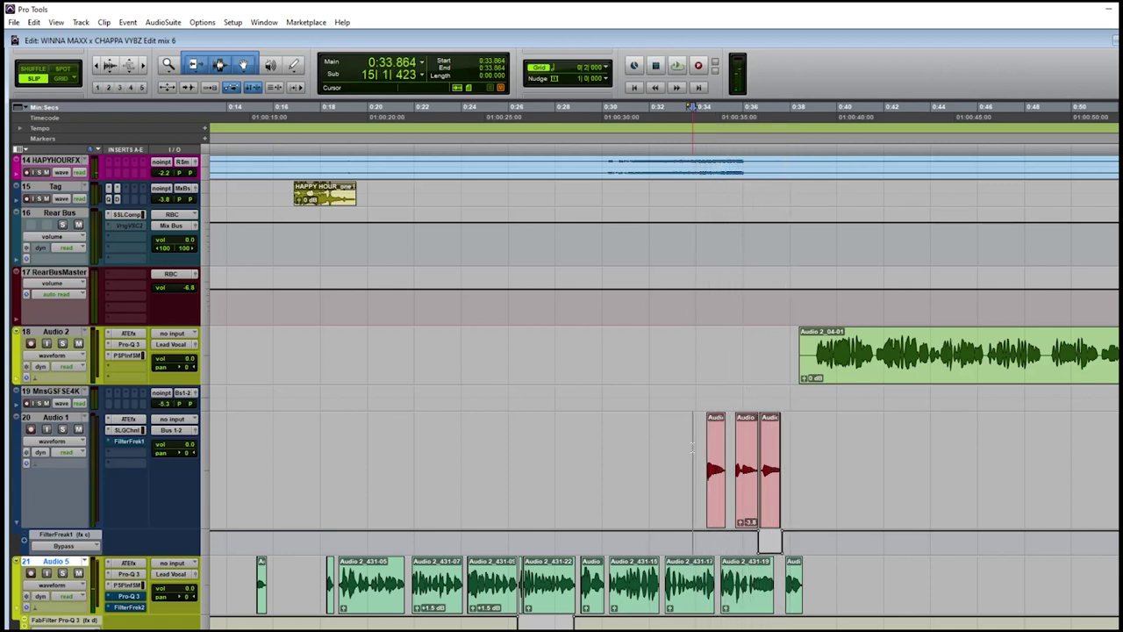
# Step: Listen to the Audio 1 clip Audio 2_04-07 near 2:14, starting playback at about 2:12.7
pyautogui.hotkey('ctrl', '[')
pyautogui.hotkey('ctrl', '[')
pyautogui.hotkey('ctrl', '[')
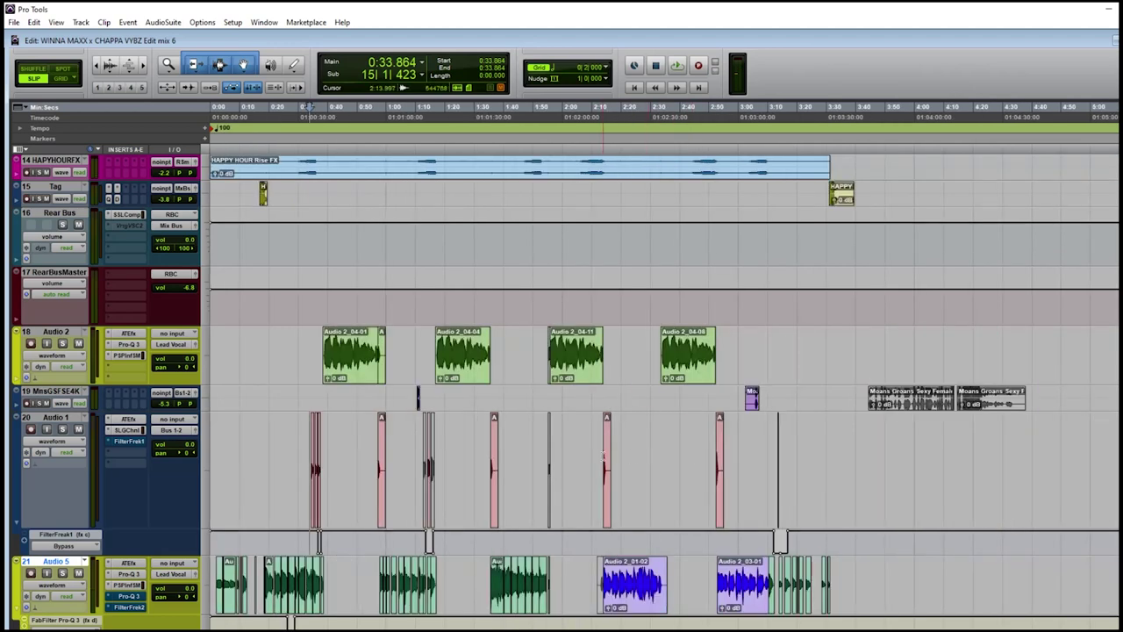
pyautogui.click(601, 456)
pyautogui.hotkey('ctrl', ']')
pyautogui.hotkey('ctrl', ']')
pyautogui.hotkey('ctrl', ']')
pyautogui.hotkey('ctrl', ']')
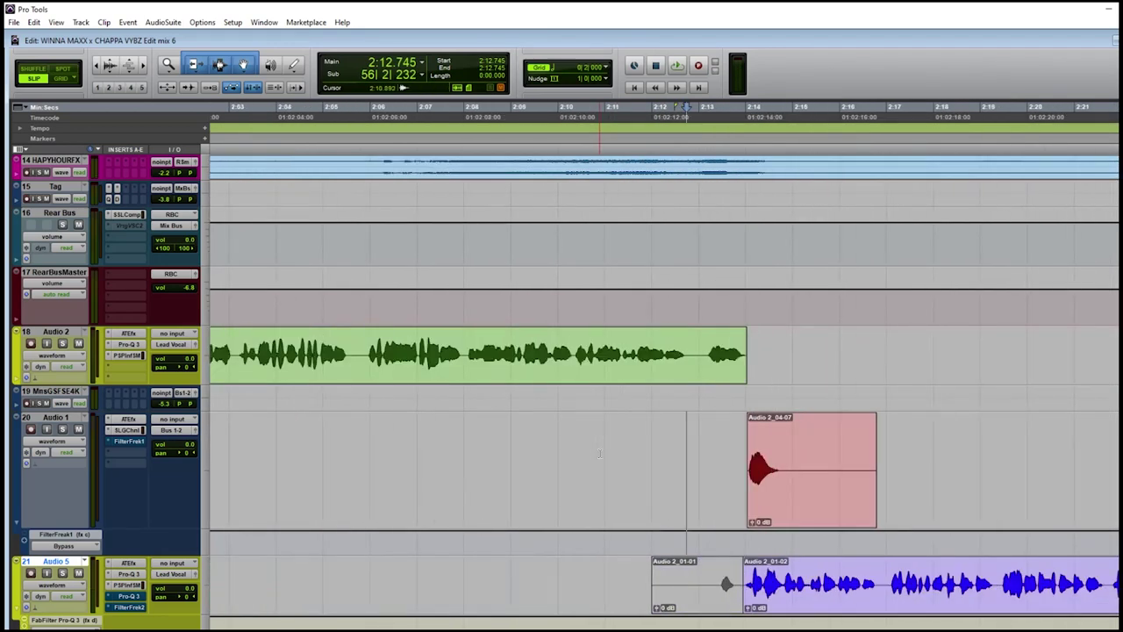
pyautogui.press('space')
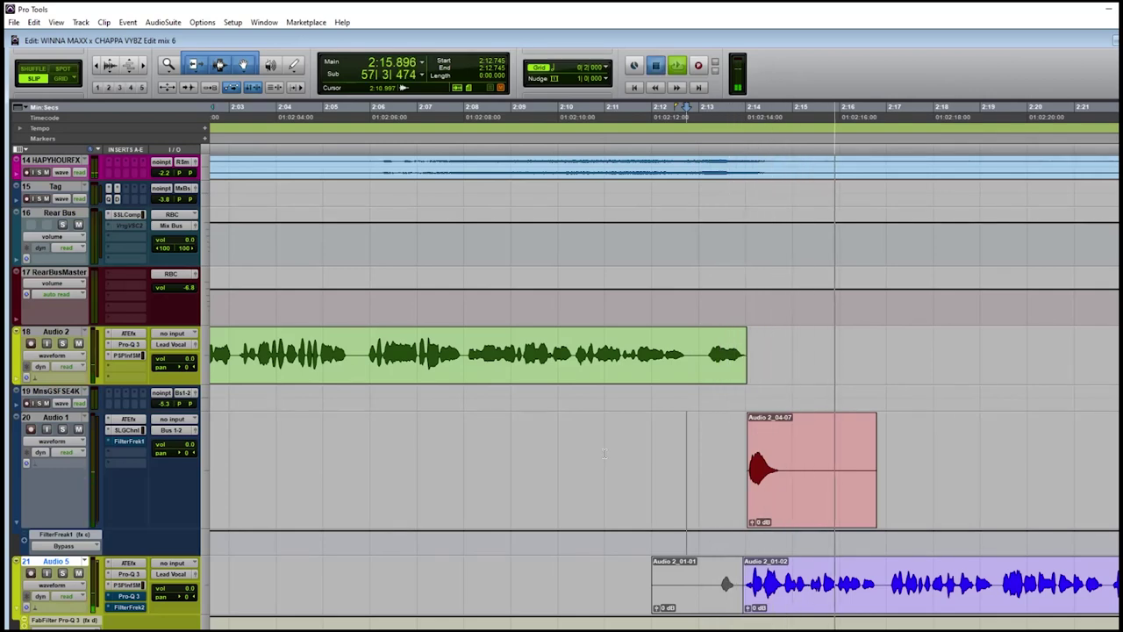
pyautogui.press('space')
# Step: Place the edit cursor on Audio 1 at about 0:34.0, just before the first group of clips
pyautogui.hotkey('ctrl', '[')
pyautogui.hotkey('ctrl', '[')
pyautogui.hotkey('ctrl', '[')
pyautogui.hotkey('ctrl', '[')
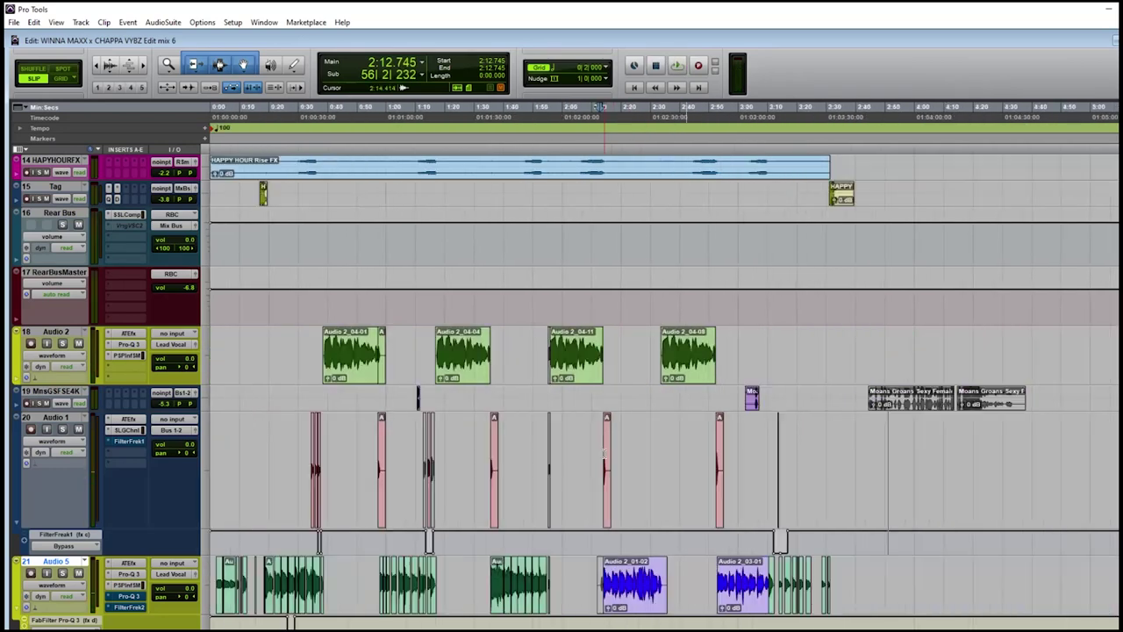
pyautogui.scroll(-3, 604, 454)
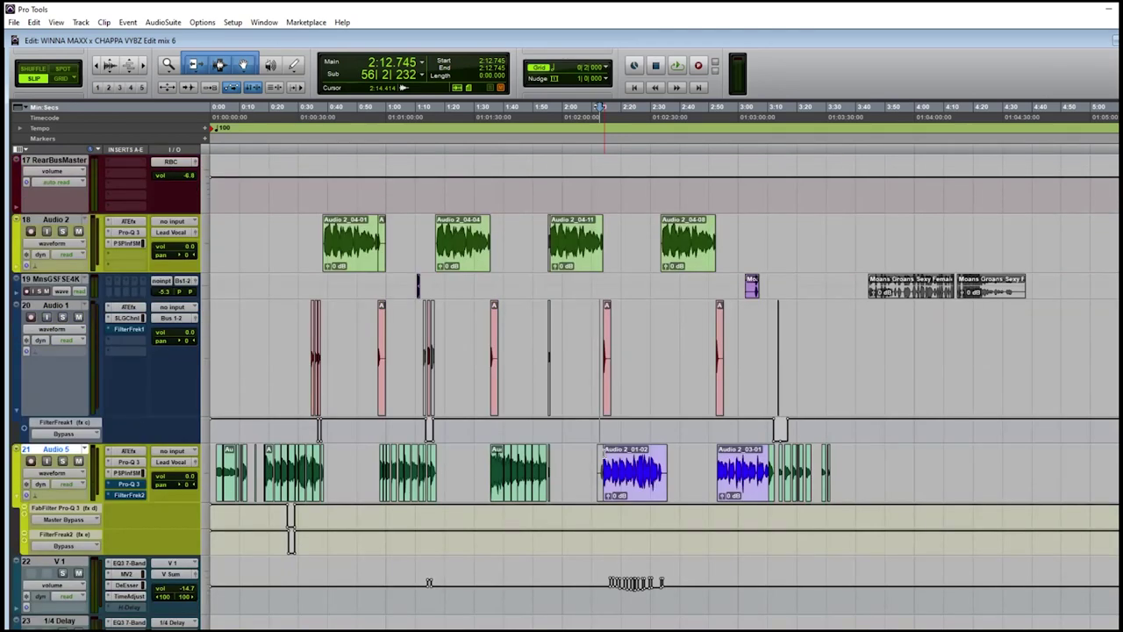
pyautogui.scroll(-3, 604, 454)
pyautogui.scroll(-3, 604, 454)
pyautogui.scroll(3, 603, 454)
pyautogui.click(311, 354)
pyautogui.hotkey('ctrl', ']')
pyautogui.hotkey('ctrl', ']')
pyautogui.hotkey('ctrl', ']')
pyautogui.hotkey('ctrl', ']')
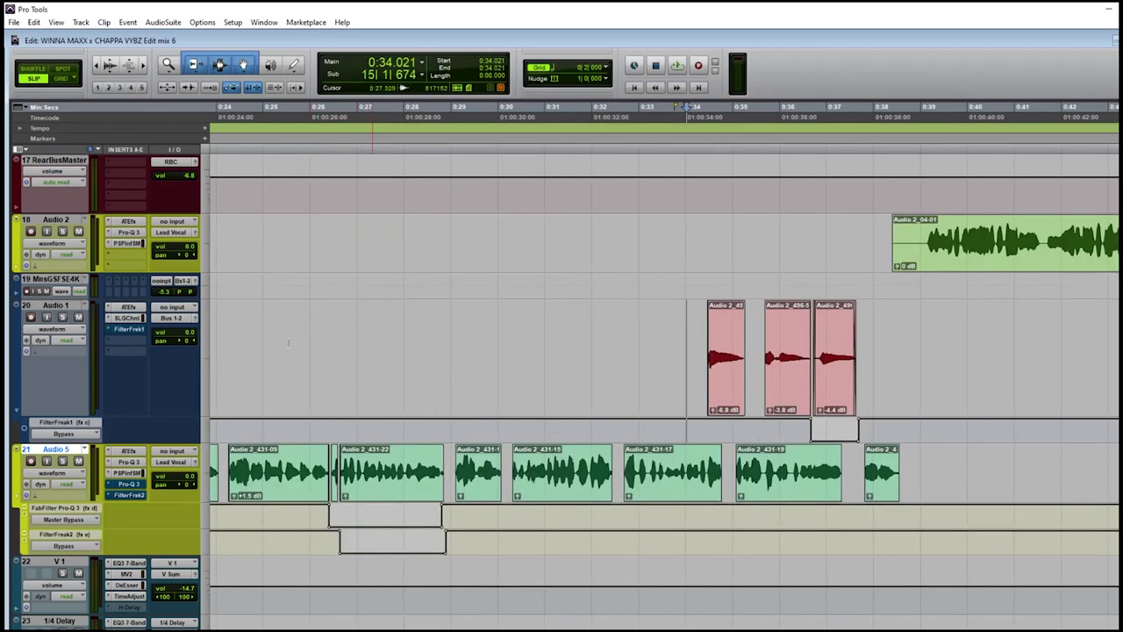
# Step: Move the tracks Audio 6.dup1, Aux 3, Aux 4, VFX AUX and VFX Delay directly below Audio 1, above Audio 5
pyautogui.scroll(-8, 167, 456)
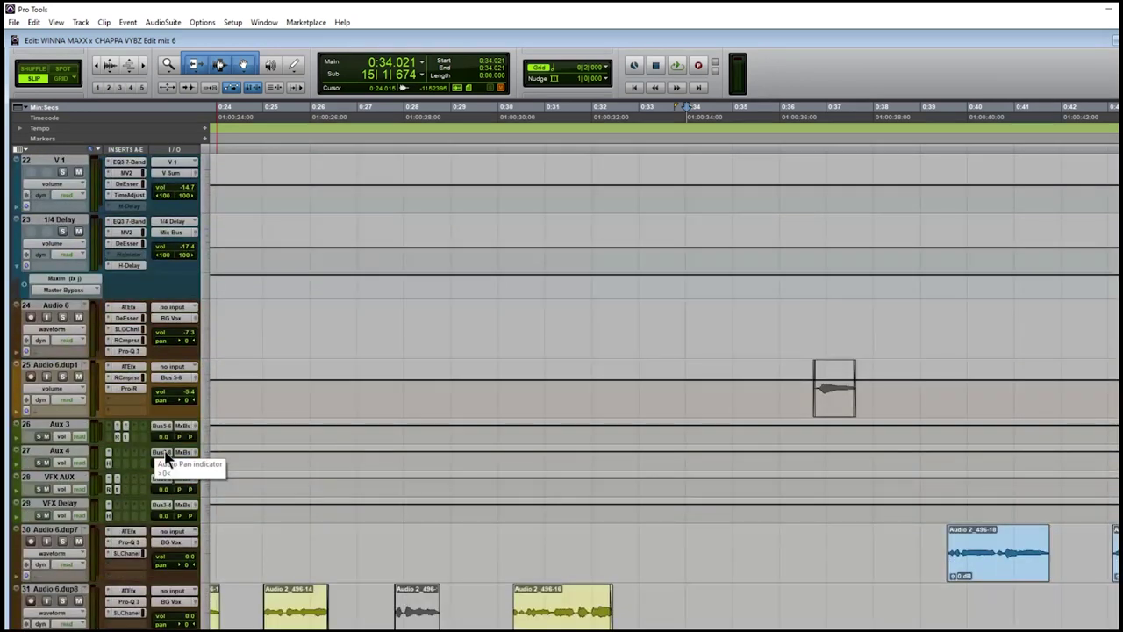
pyautogui.click(68, 365)
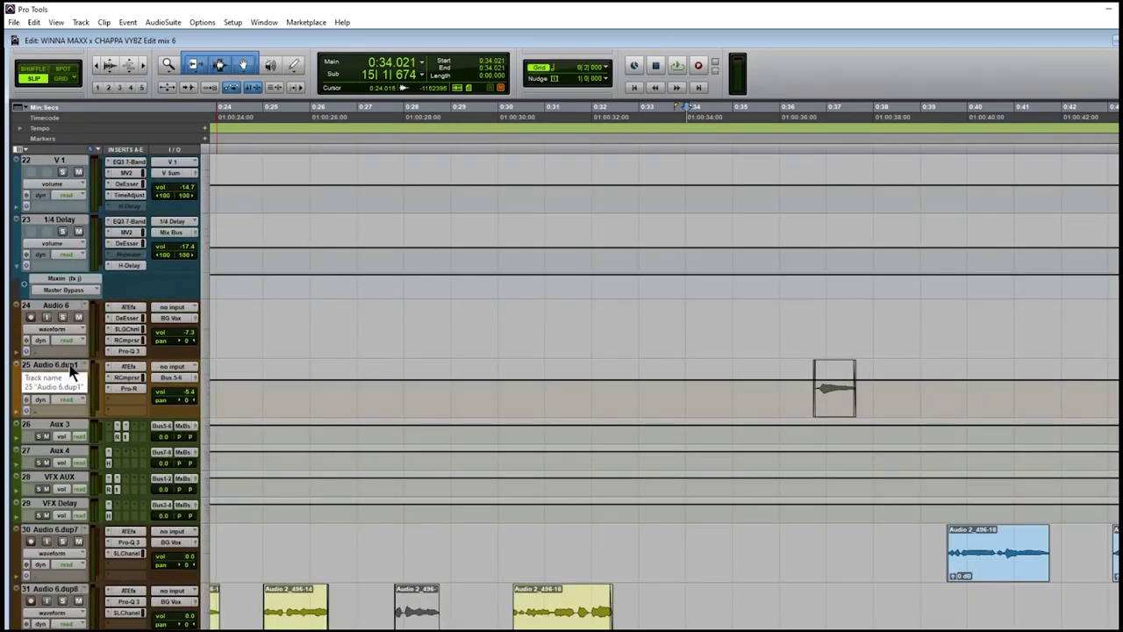
pyautogui.keyDown('shift'); pyautogui.click(69, 504); pyautogui.keyUp('shift')
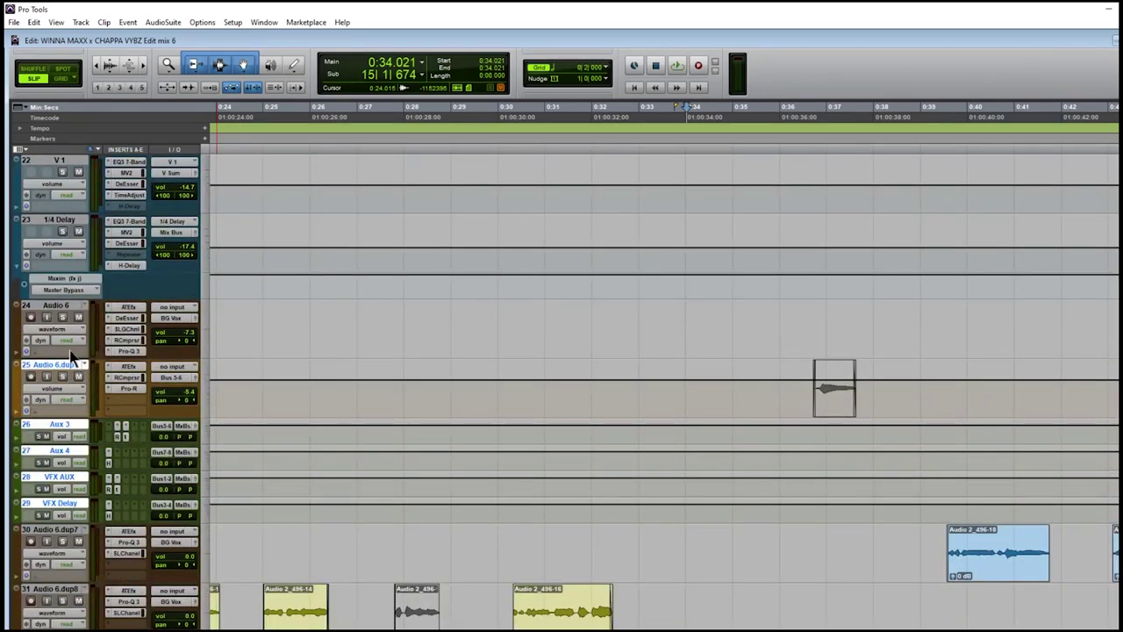
pyautogui.moveTo(75, 363); pyautogui.dragTo(116, 378)
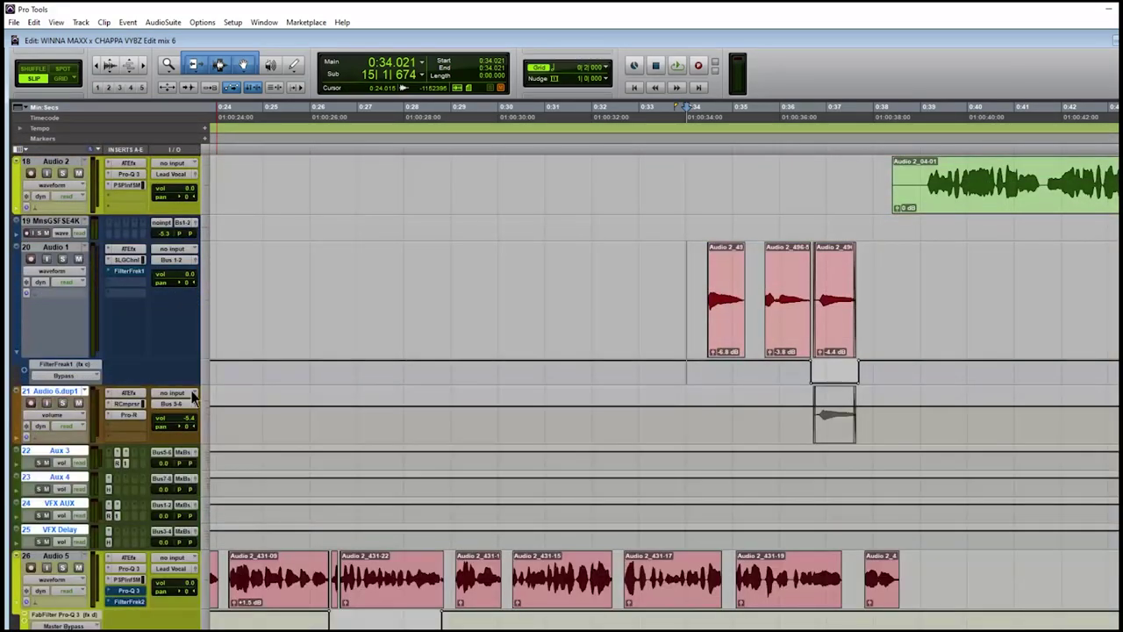
# Step: Select the Audio 1 track, examine the settings of its Auto-Tune EFX+ insert, and close the plug-in
pyautogui.click(67, 247)
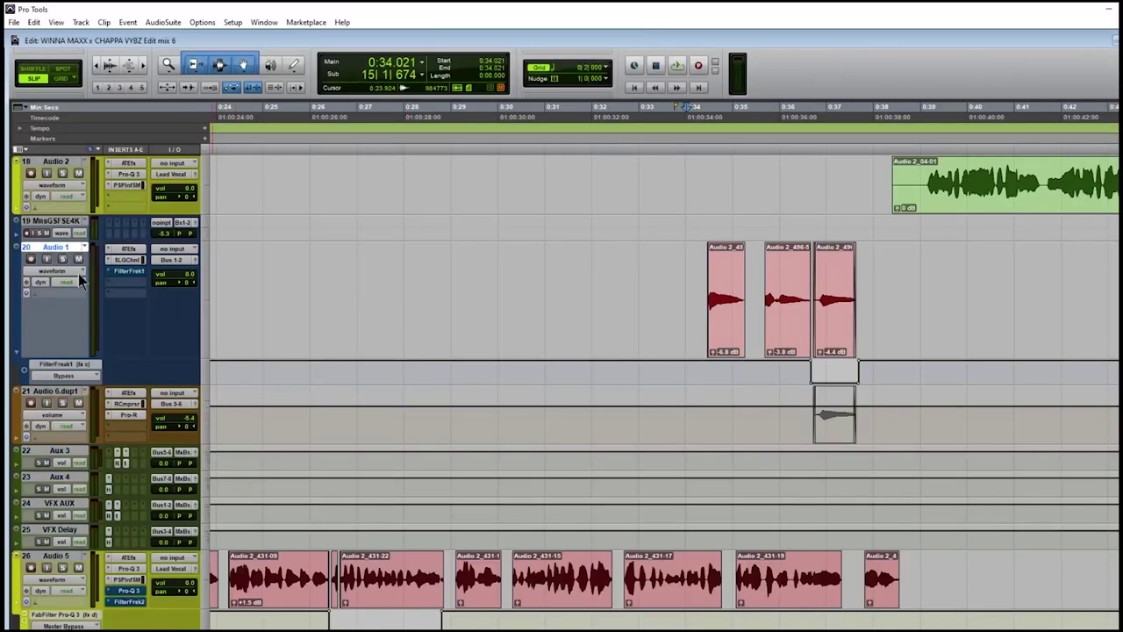
pyautogui.click(136, 250)
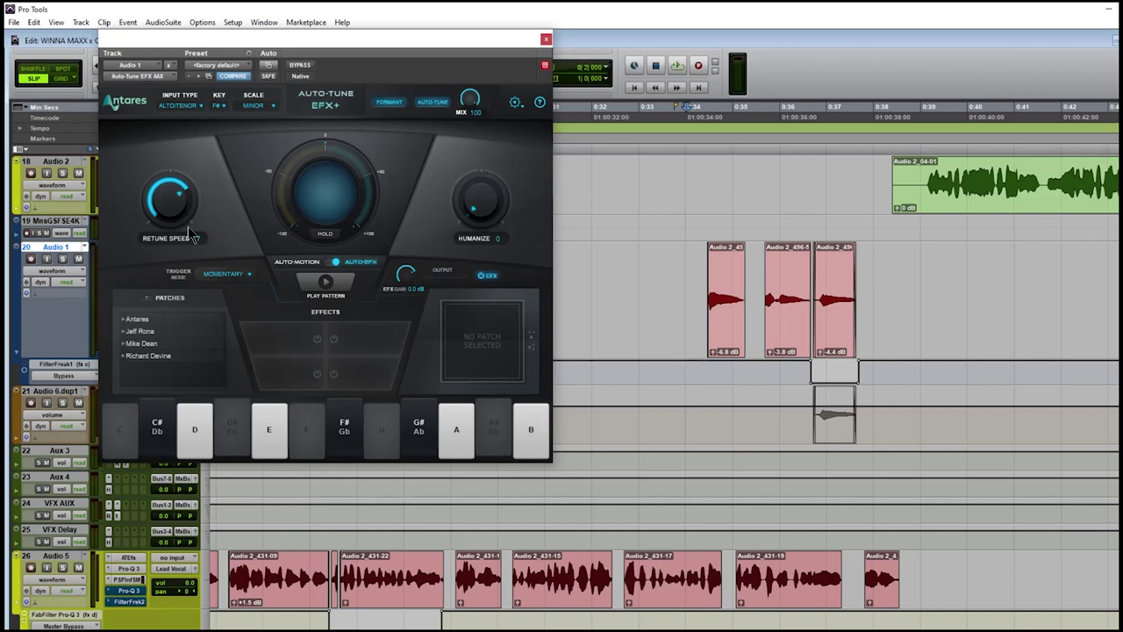
pyautogui.click(545, 39)
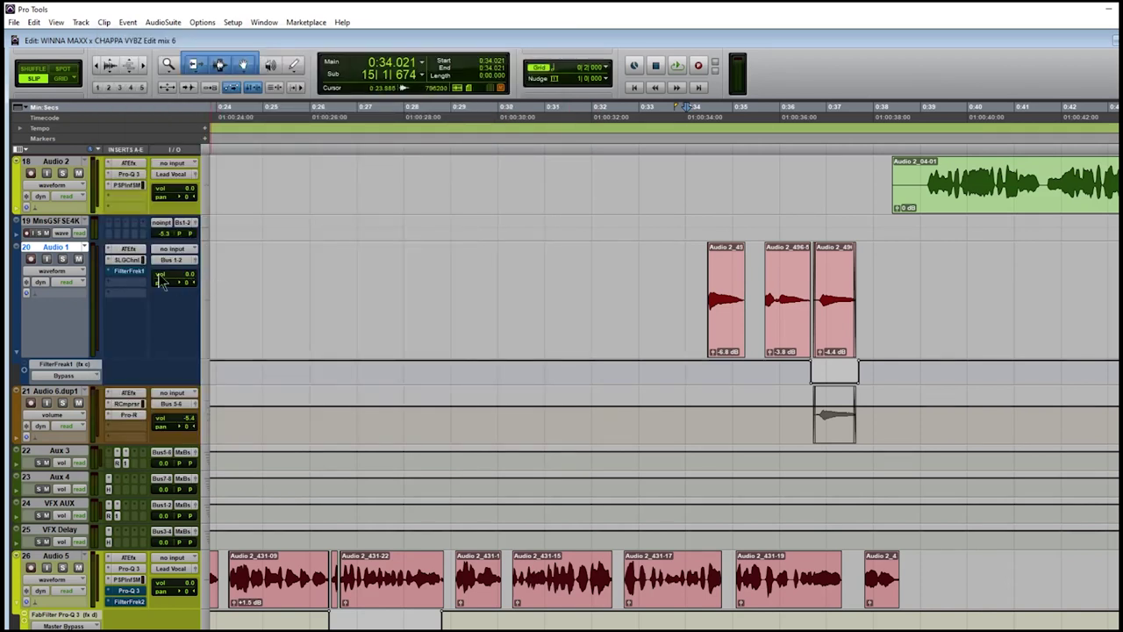
# Step: Open the SSLGChannel insert on Audio 1 to inspect its settings and briefly check the Mix window's channel strips
pyautogui.click(134, 261)
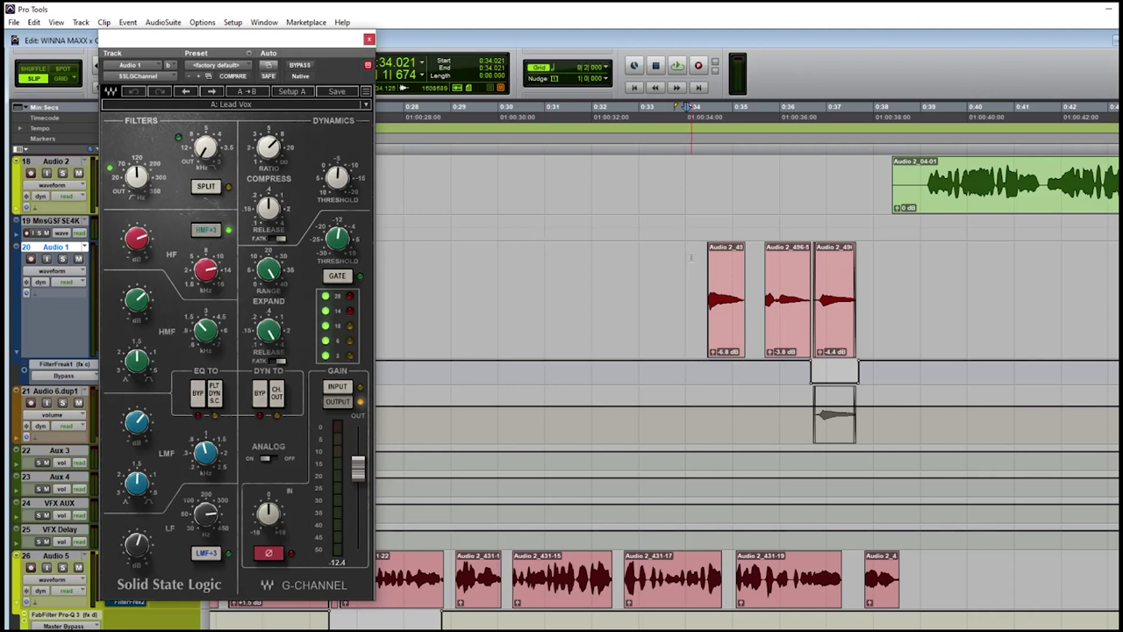
pyautogui.hotkey('ctrl', '=')
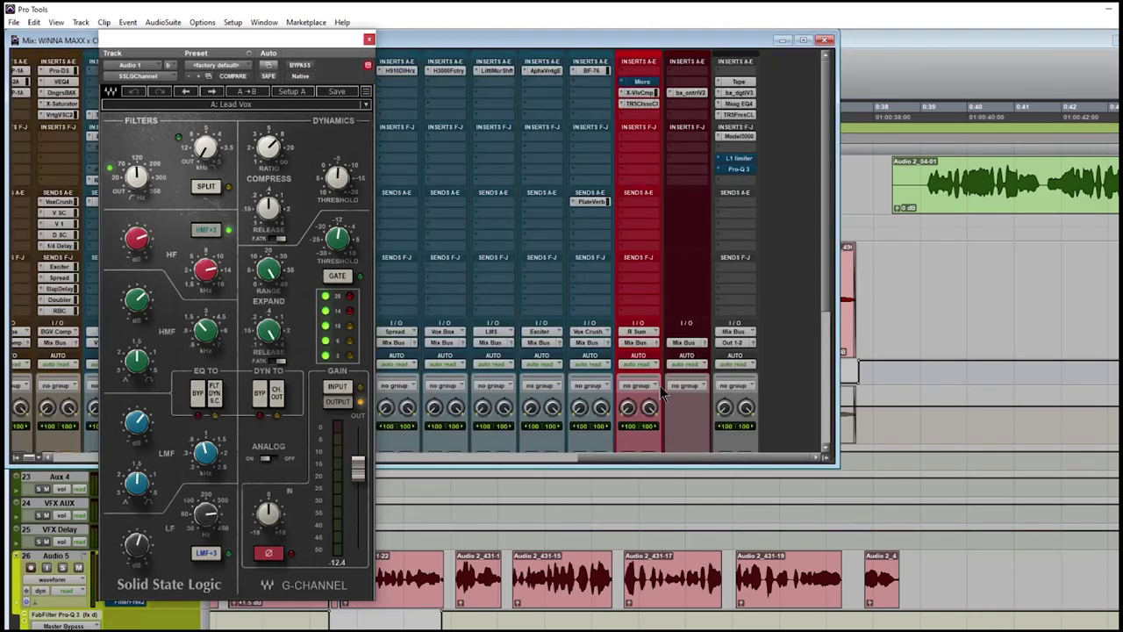
pyautogui.scroll(-3, 667, 404)
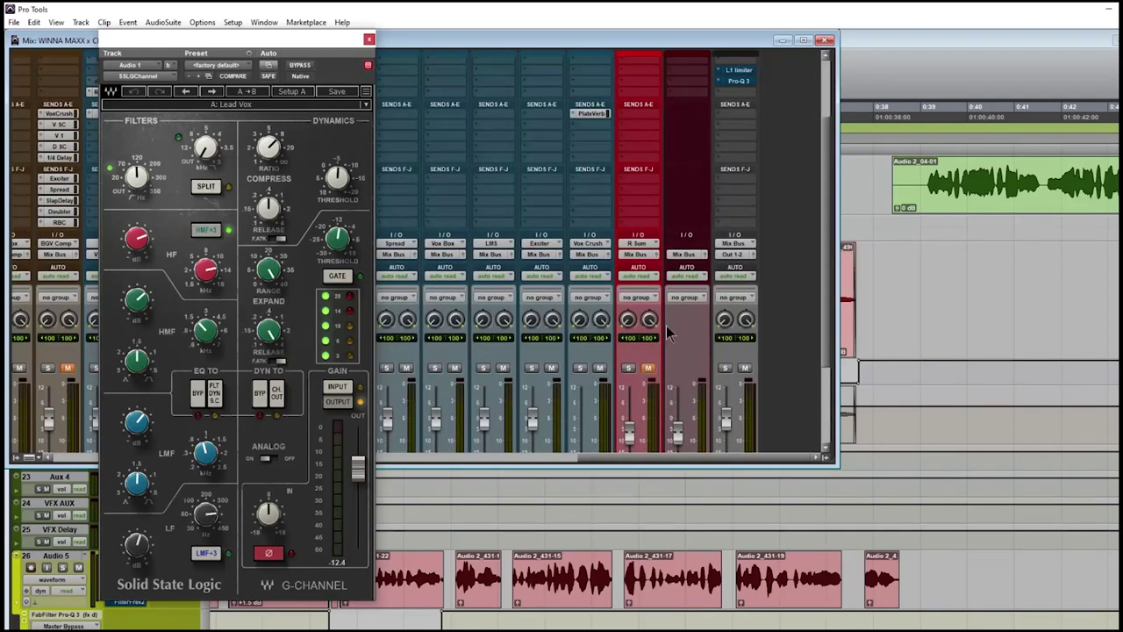
pyautogui.click(825, 41)
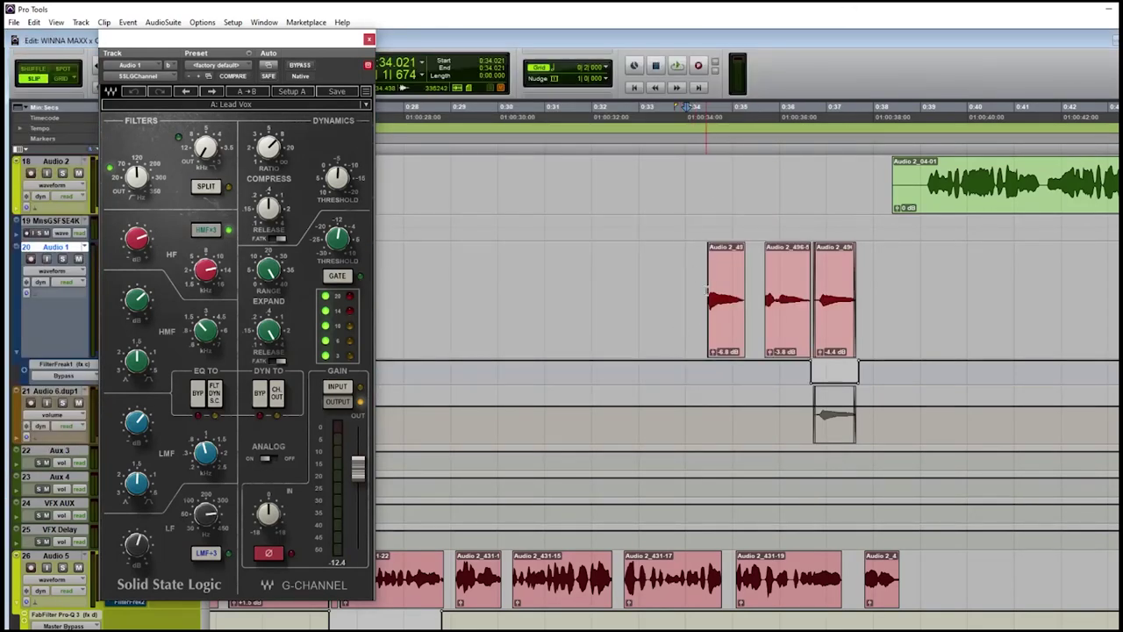
# Step: Play the Audio 1 clips from about 0:34.4 with the SSLGChannel plug-in open, and close the plug-in
pyautogui.click(693, 106)
pyautogui.press('space')
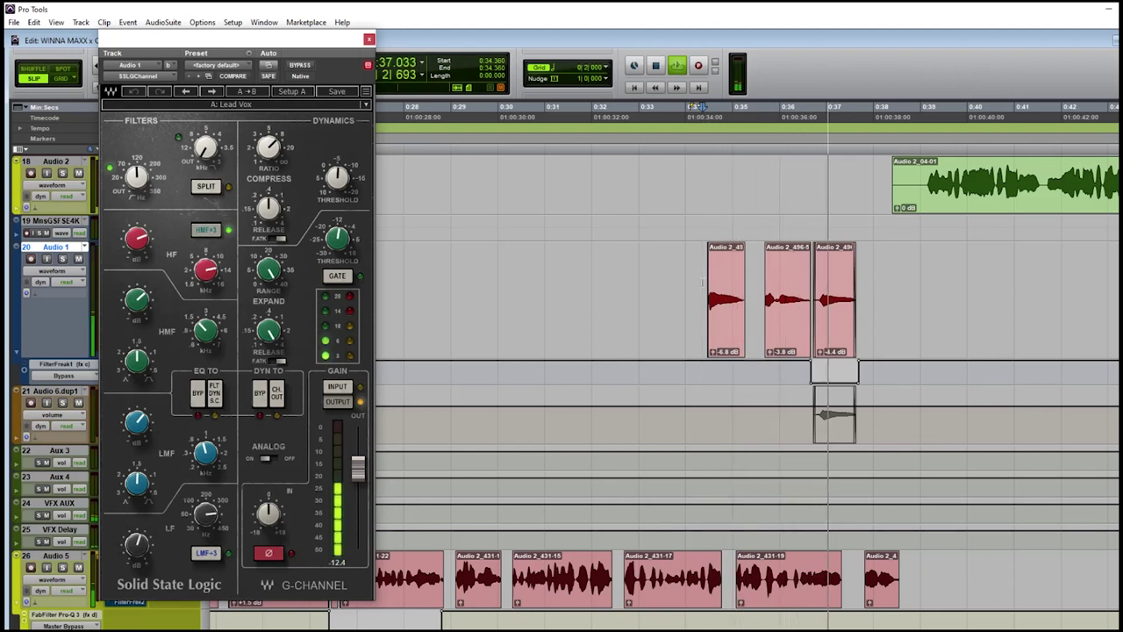
pyautogui.press('space')
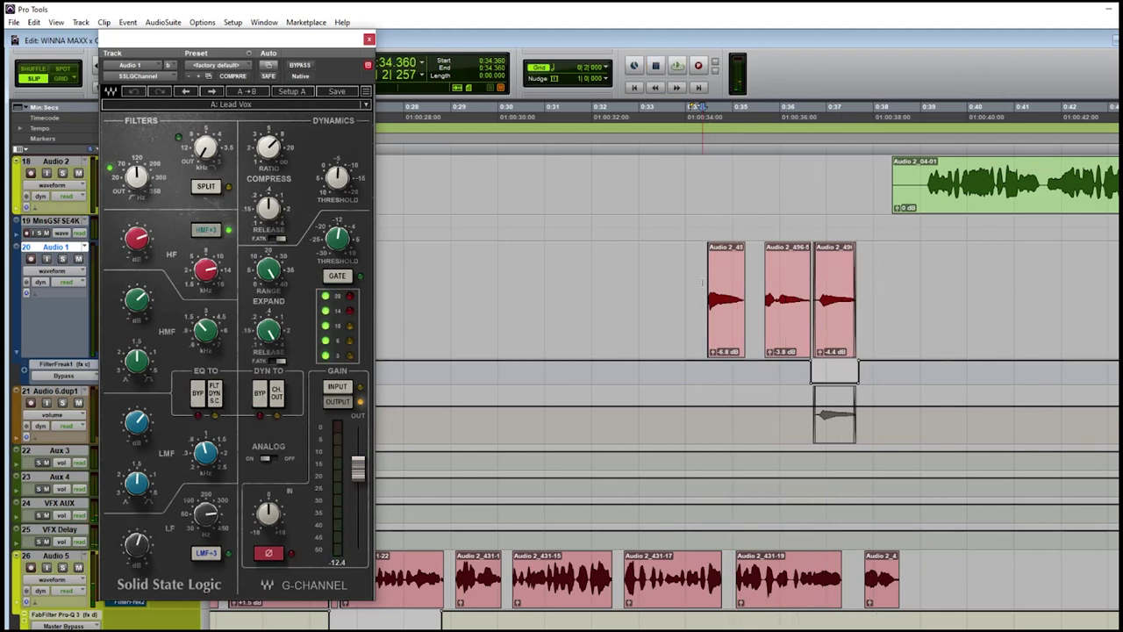
pyautogui.click(369, 39)
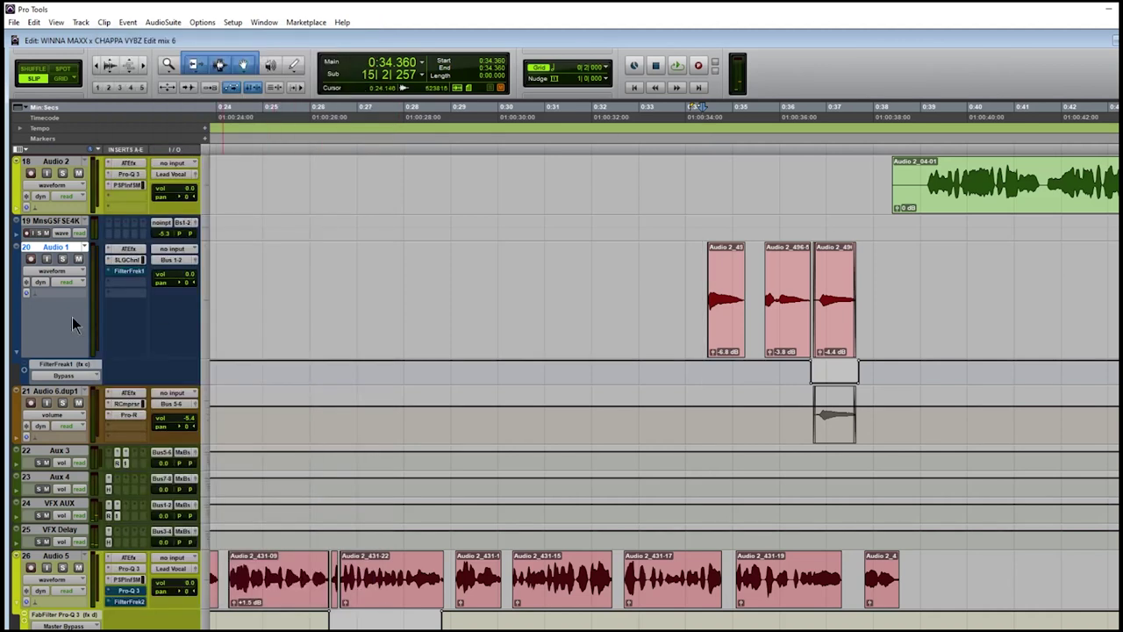
# Step: Open the FilterFreak insert on Audio 1 and display the Sends A-E and Sends F-J columns in the Edit window
pyautogui.click(128, 274)
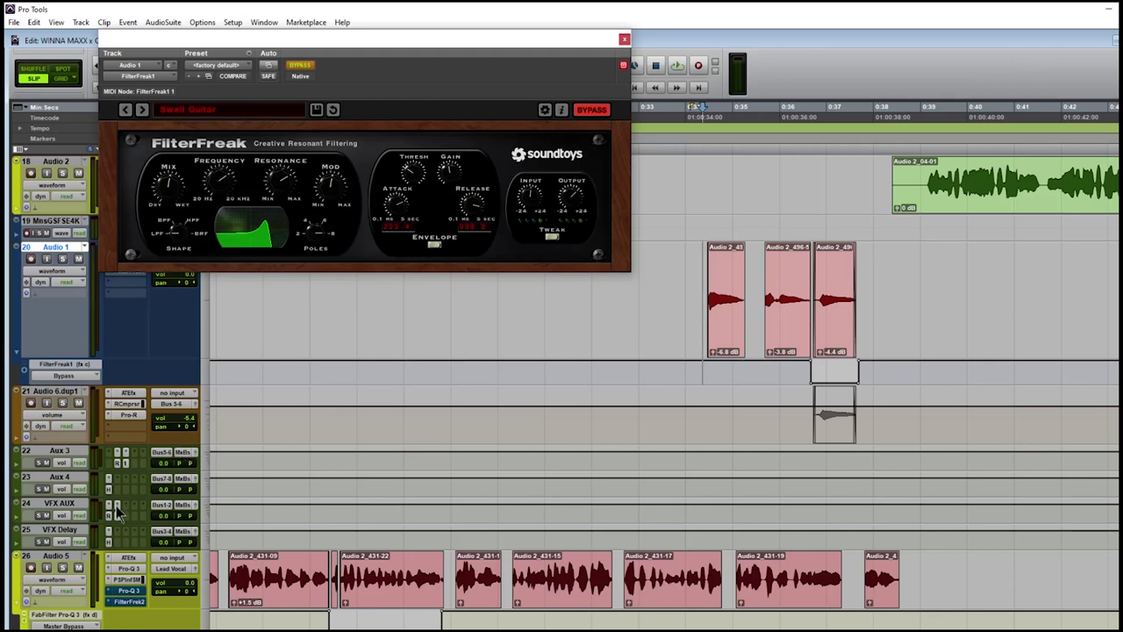
pyautogui.click(21, 150)
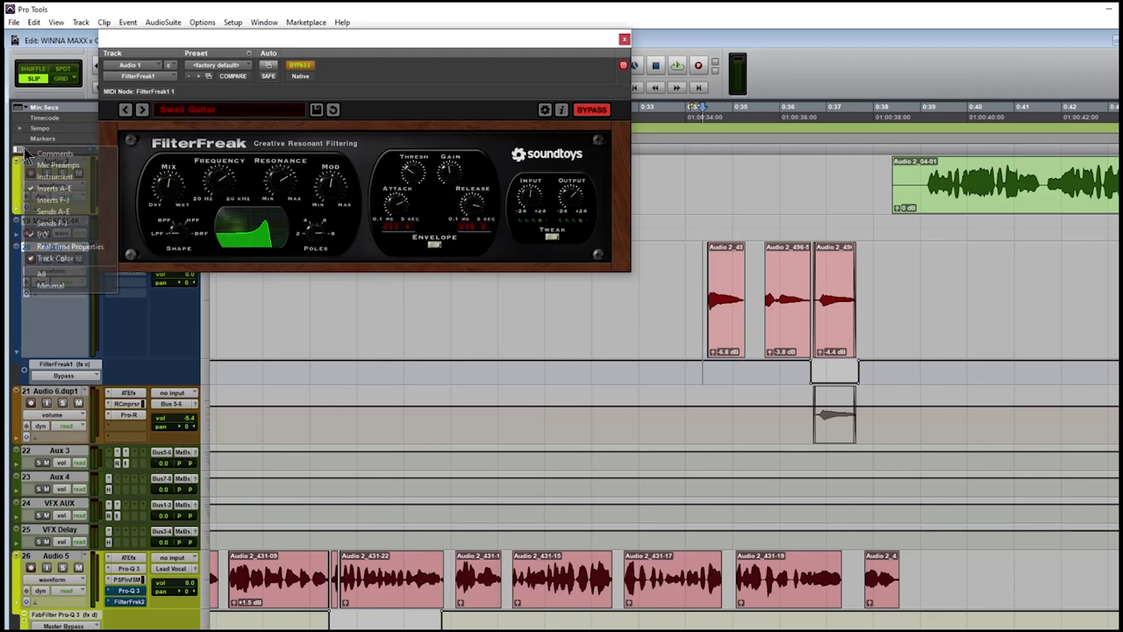
pyautogui.click(71, 209)
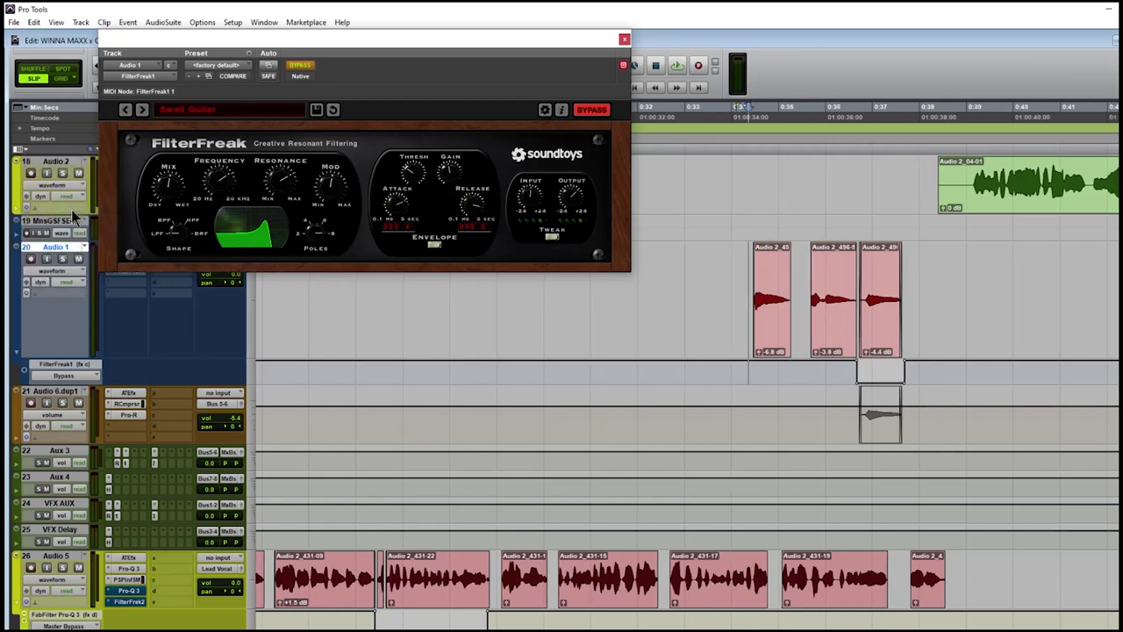
pyautogui.click(21, 151)
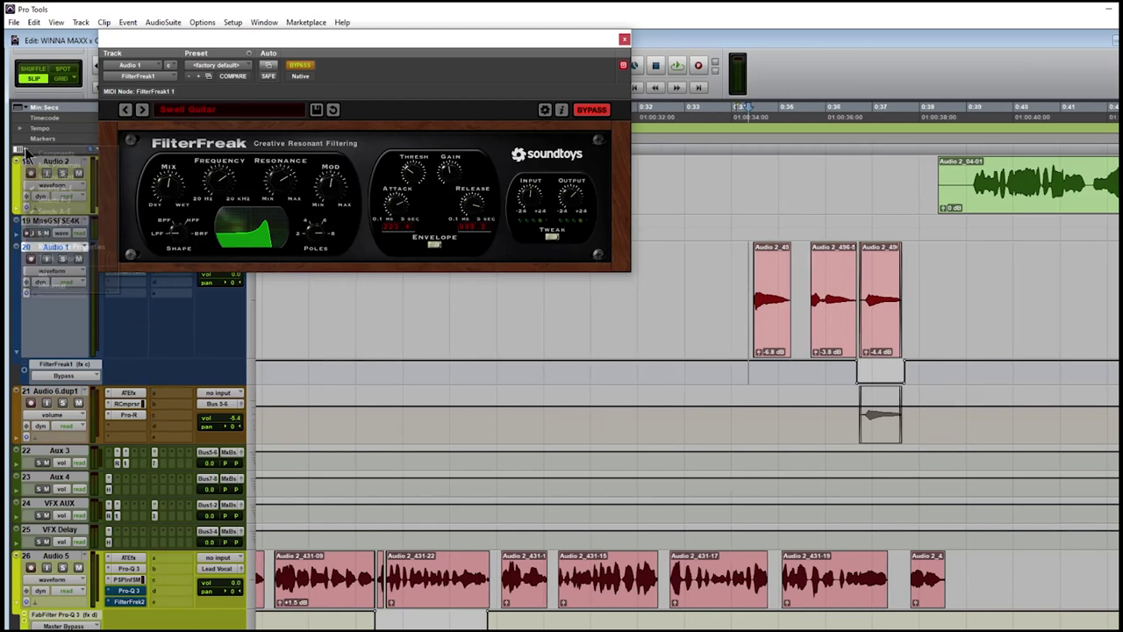
pyautogui.click(71, 223)
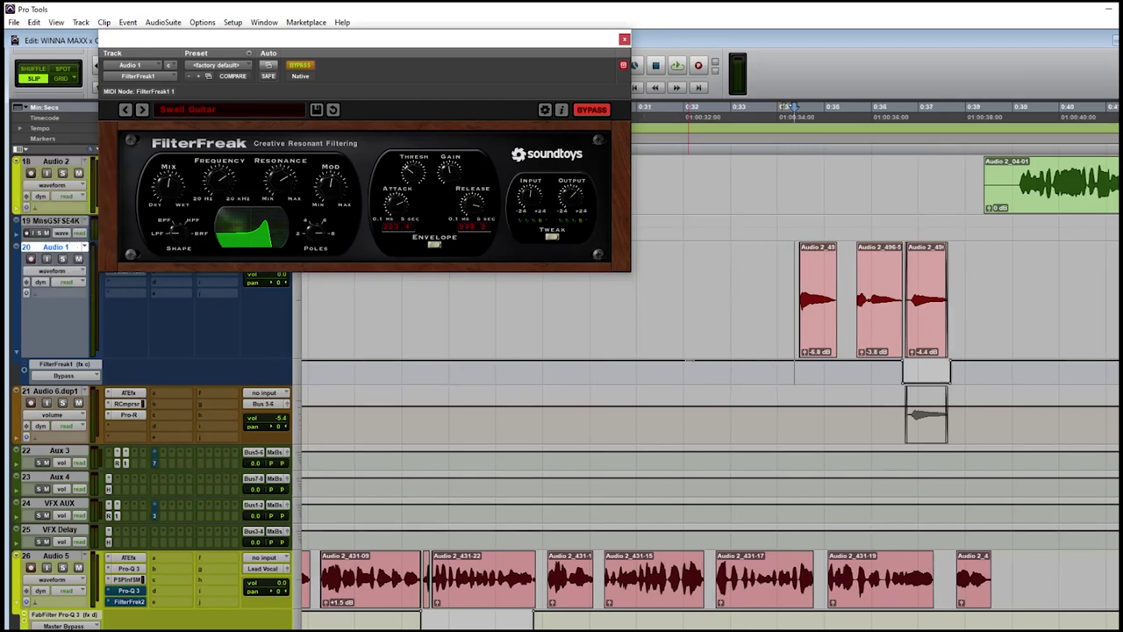
# Step: Play the Audio 1 clips with FilterFreak open, and play the last clip on its own
pyautogui.press('space')
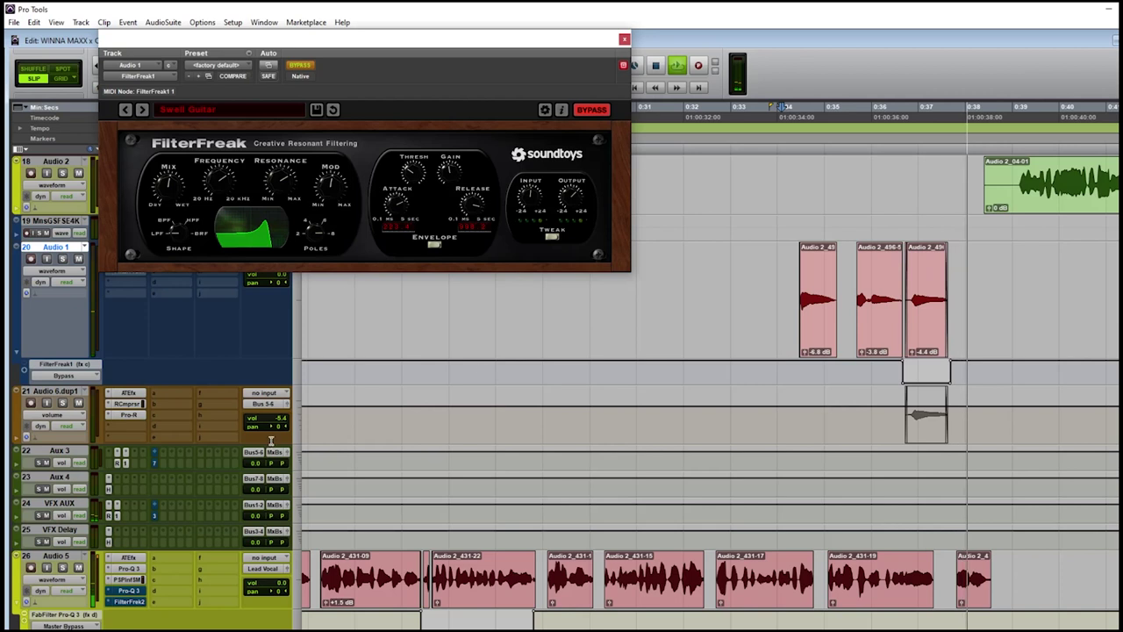
pyautogui.press('space')
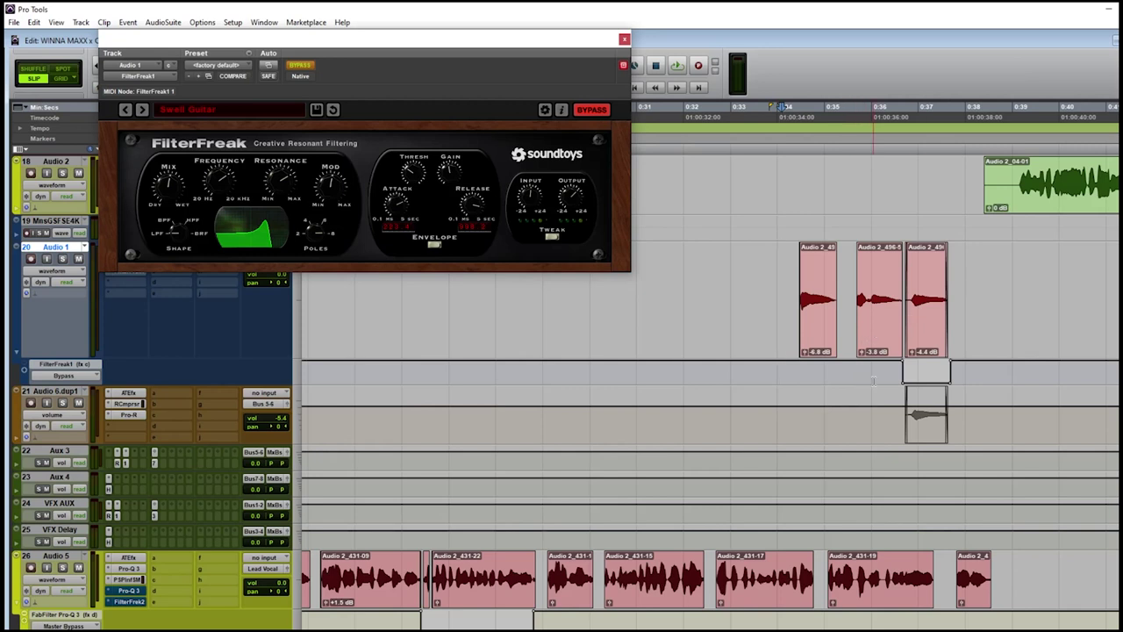
pyautogui.click(924, 331)
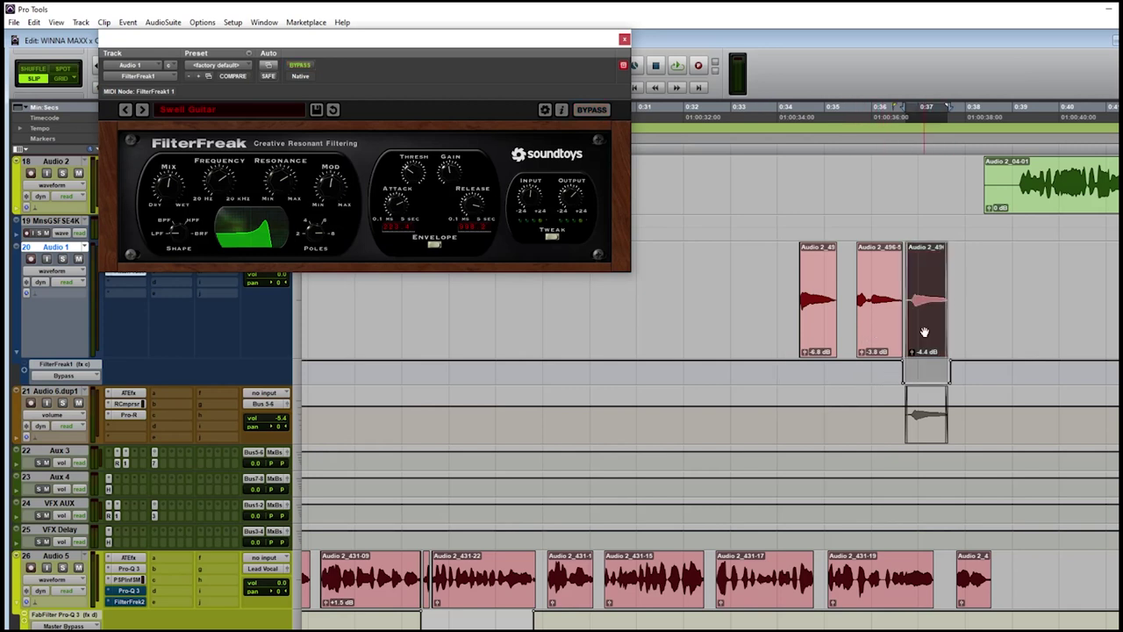
pyautogui.press('space')
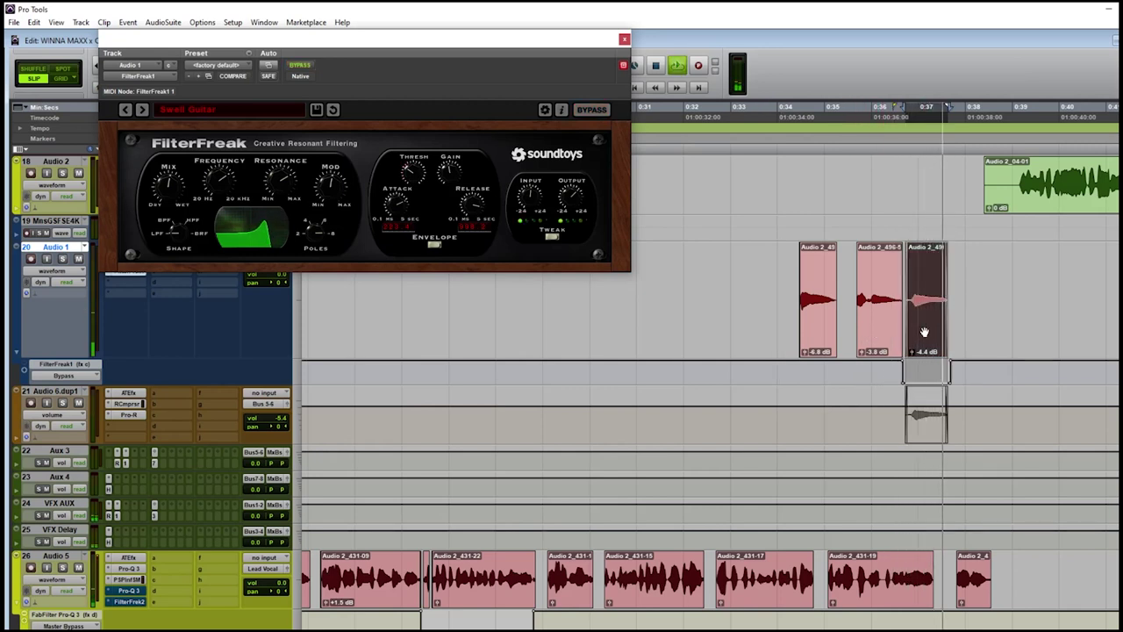
pyautogui.press('space')
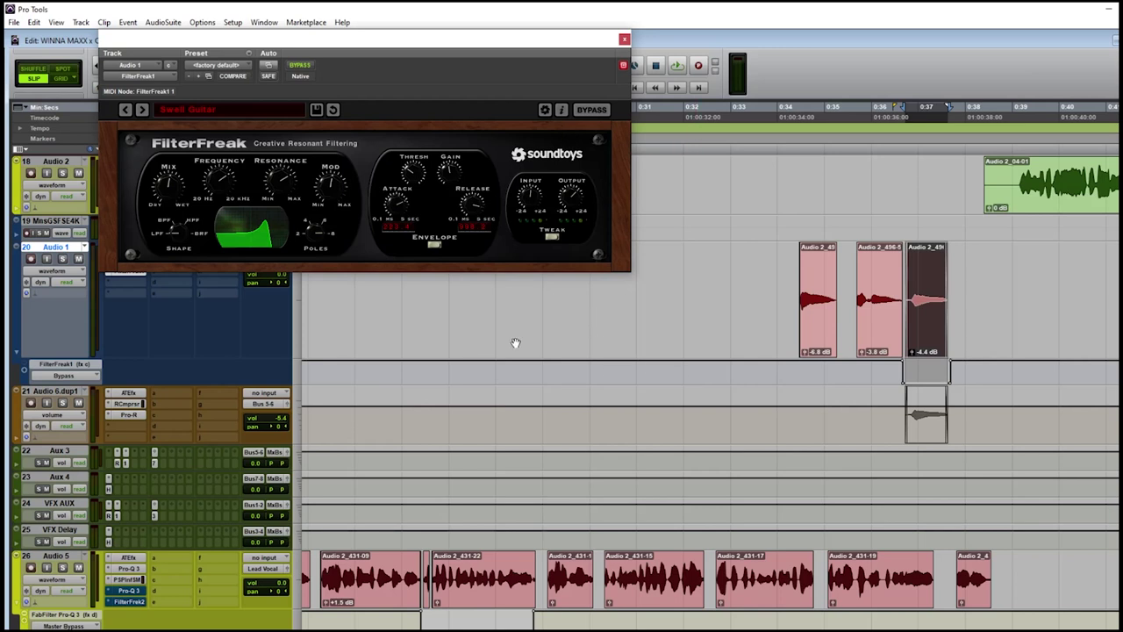
# Step: Play the last Audio 1 clip with FilterFreak made inactive, reactivate the insert, and close the plug-in
pyautogui.moveTo(382, 42); pyautogui.dragTo(429, 35)
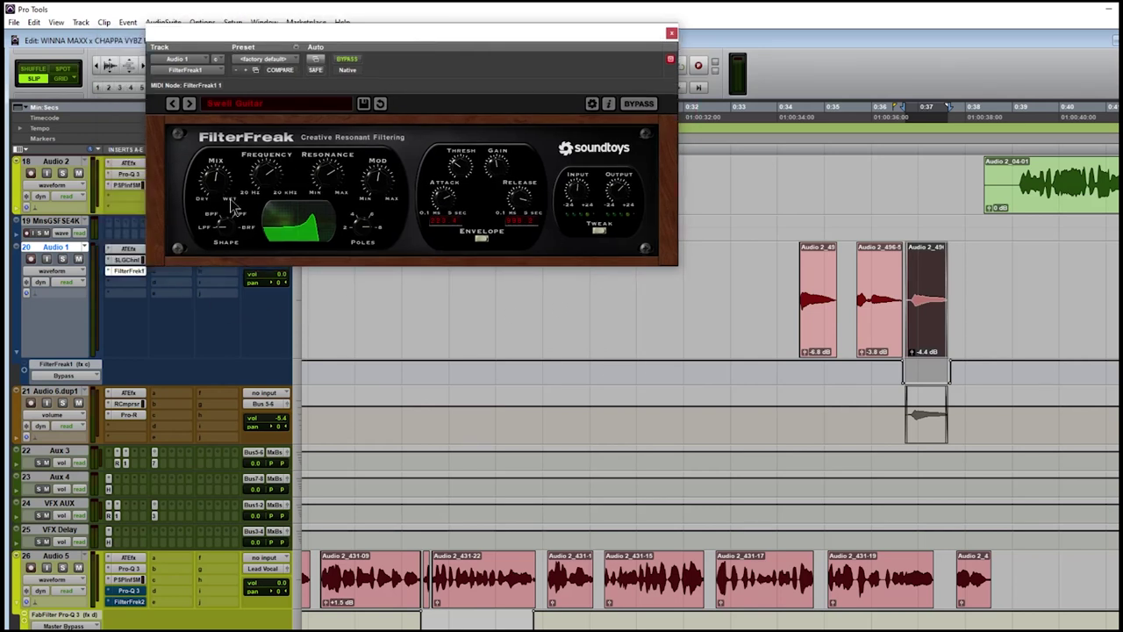
pyautogui.keyDown('ctrl'); pyautogui.keyDown('super'); pyautogui.click(133, 272); pyautogui.keyUp('super'); pyautogui.keyUp('ctrl')
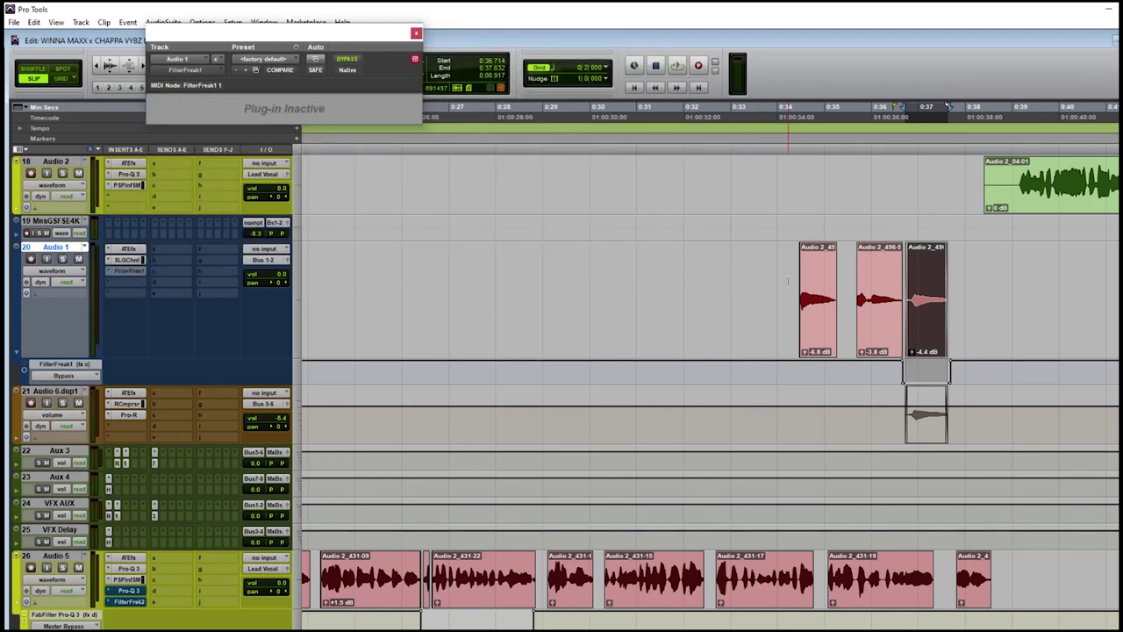
pyautogui.press('space')
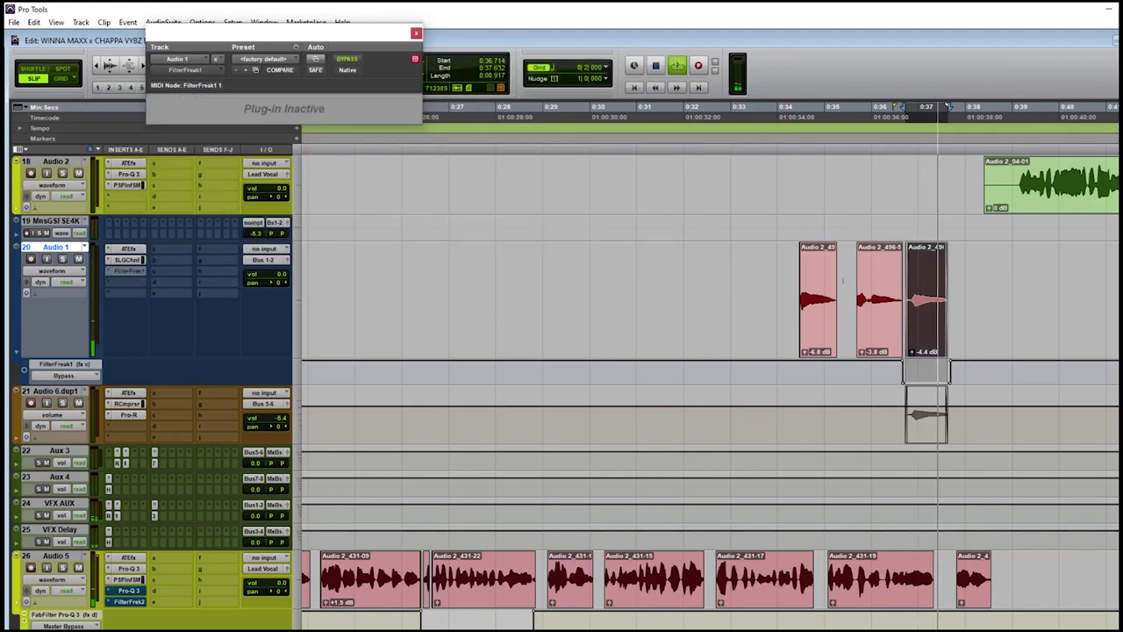
pyautogui.keyDown('ctrl'); pyautogui.keyDown('super'); pyautogui.click(137, 272); pyautogui.keyUp('super'); pyautogui.keyUp('ctrl')
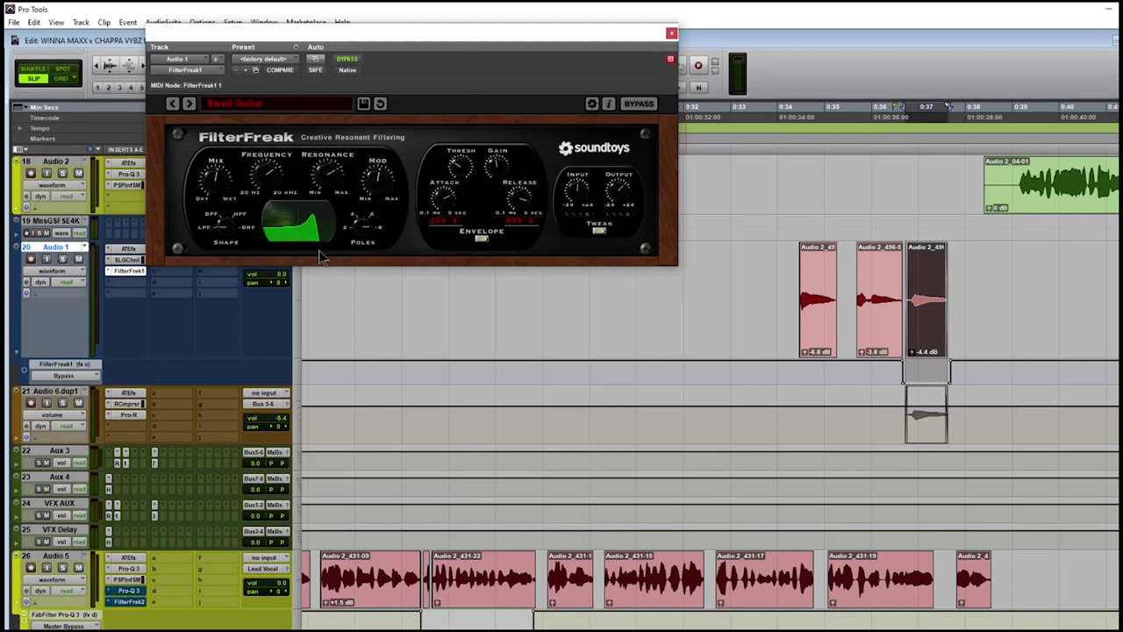
pyautogui.moveTo(508, 42); pyautogui.dragTo(554, 83)
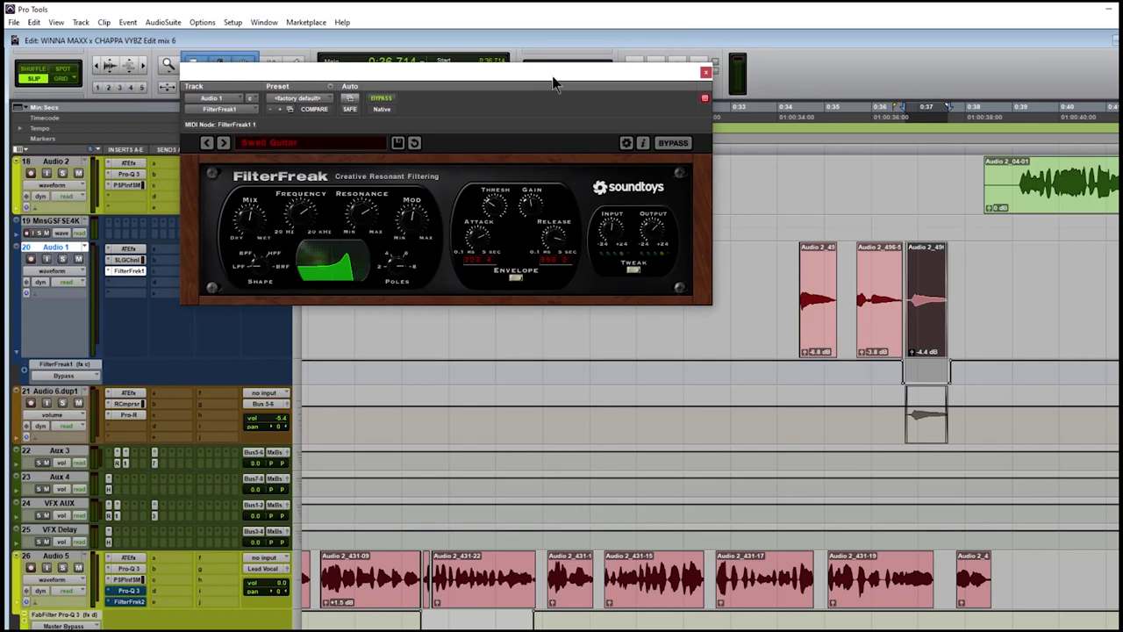
pyautogui.click(718, 75)
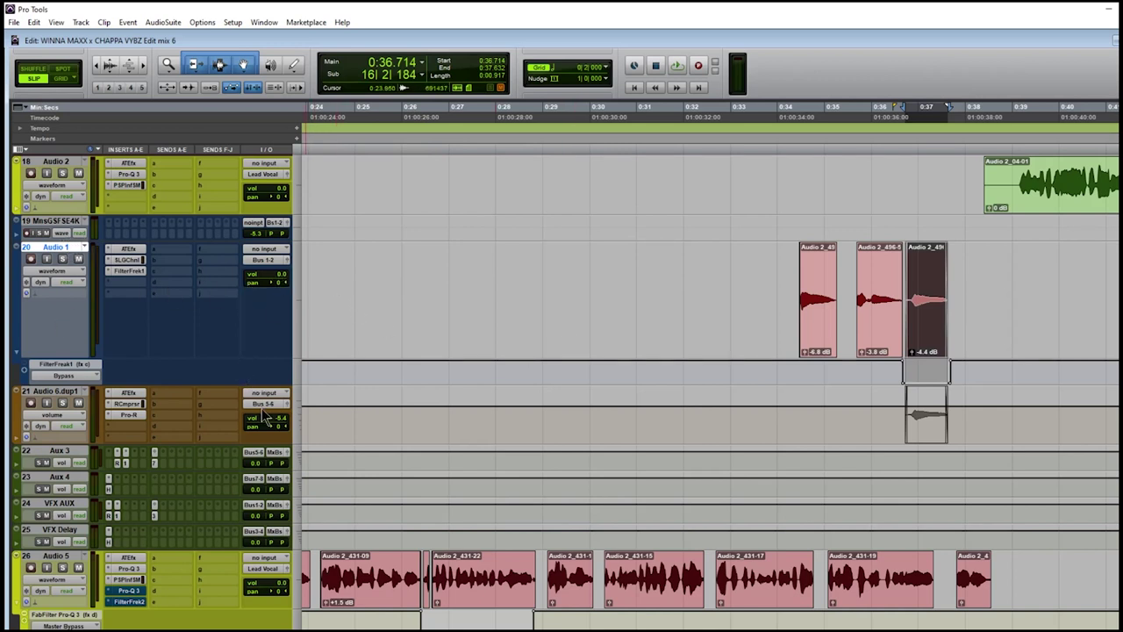
# Step: Select the VFX AUX track and examine the Space and Character settings of its FabFilter Pro-R insert
pyautogui.click(63, 504)
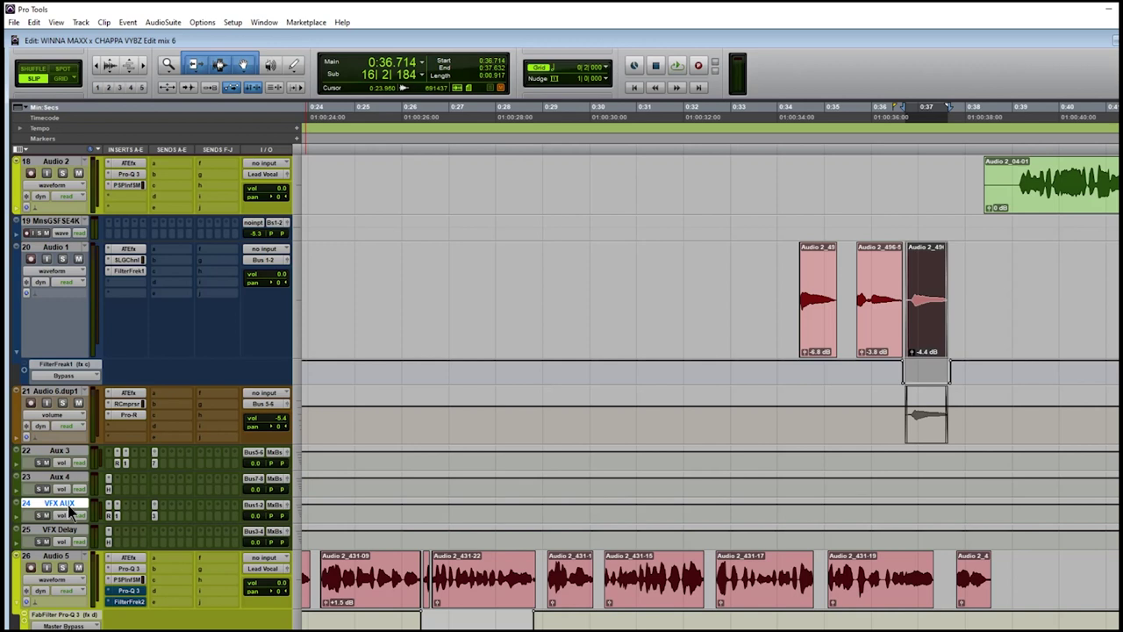
pyautogui.click(112, 521)
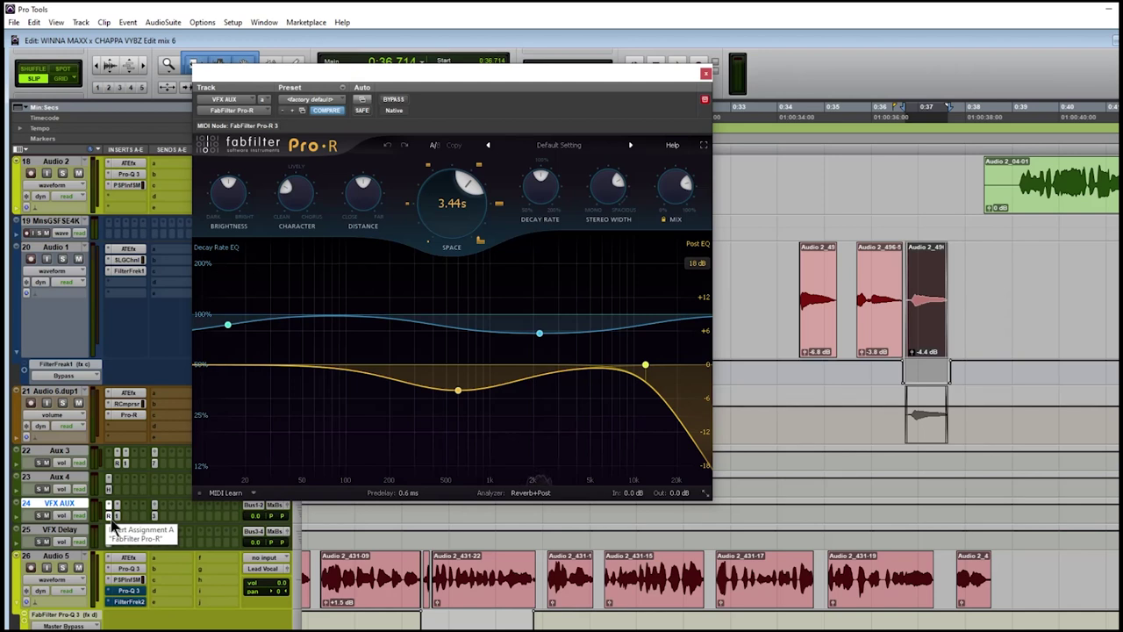
pyautogui.moveTo(439, 235)
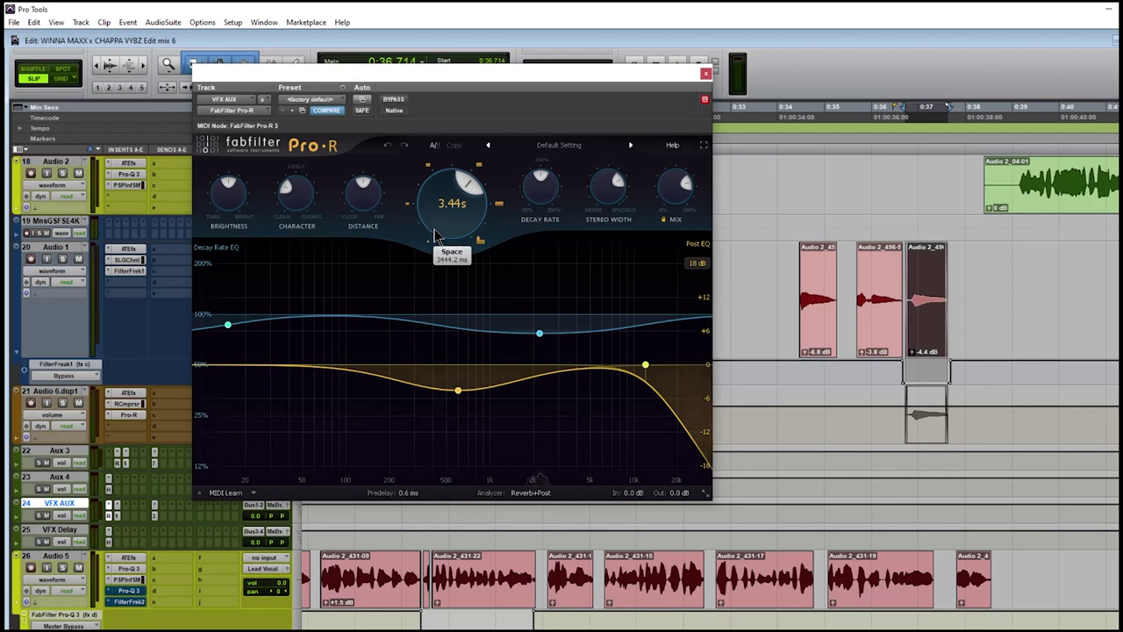
pyautogui.moveTo(313, 200)
# Step: Bypass Pro-R on VFX AUX and play a selection spanning all three Audio 1 clips without the reverb
pyautogui.click(395, 100)
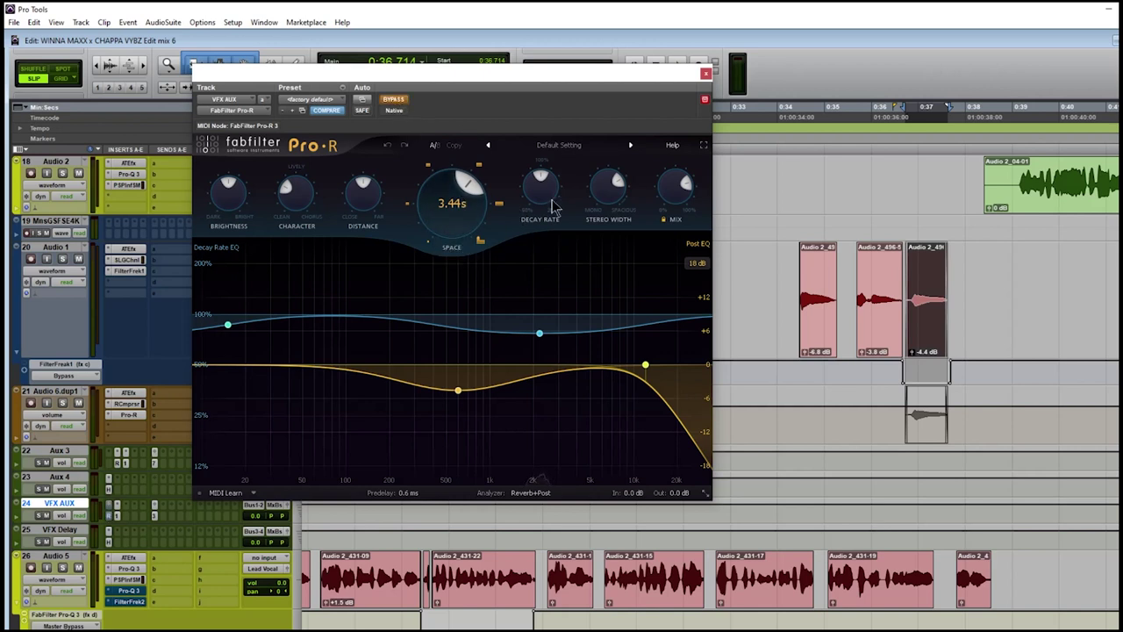
pyautogui.moveTo(796, 372); pyautogui.dragTo(979, 351)
pyautogui.press('space')
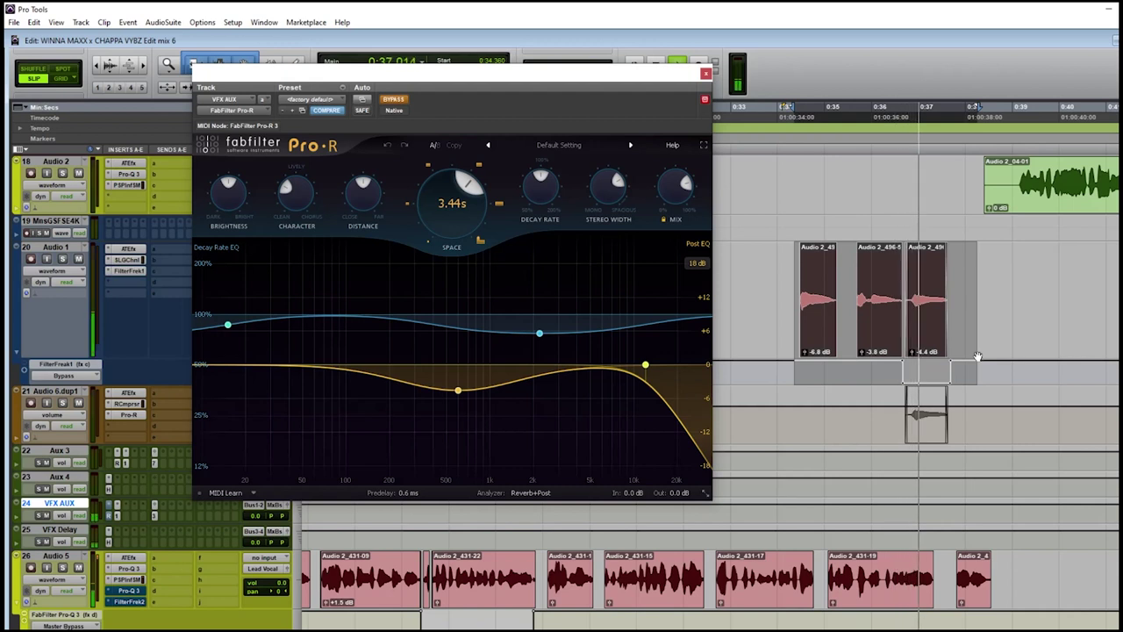
pyautogui.press('space')
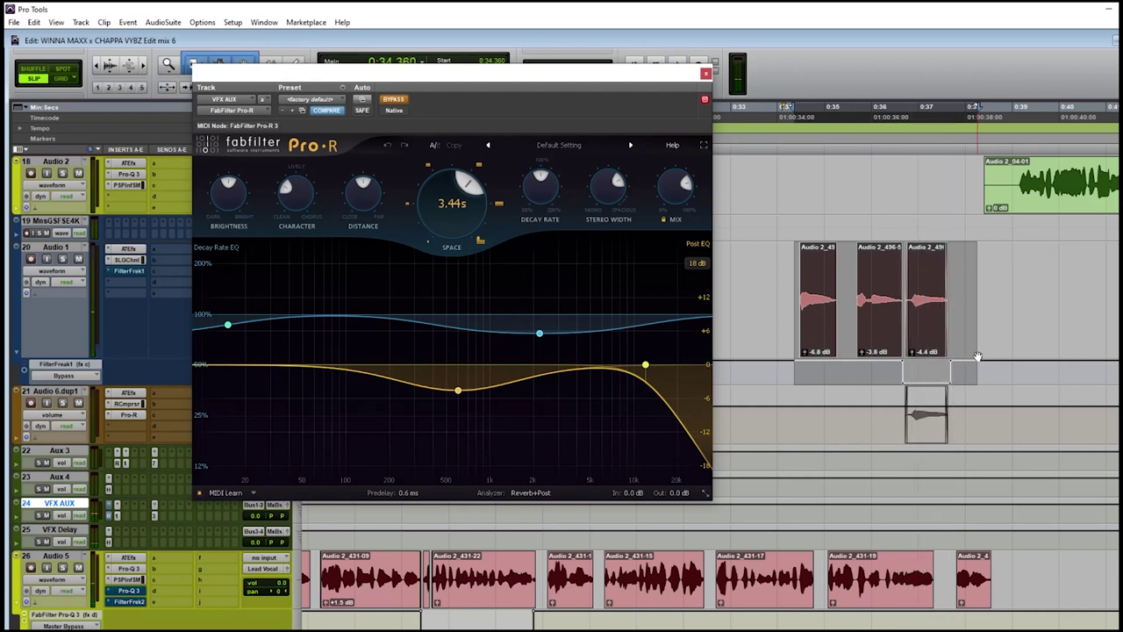
# Step: Take Pro-R out of bypass and replay the selected Audio 1 clips with the reverb
pyautogui.click(402, 100)
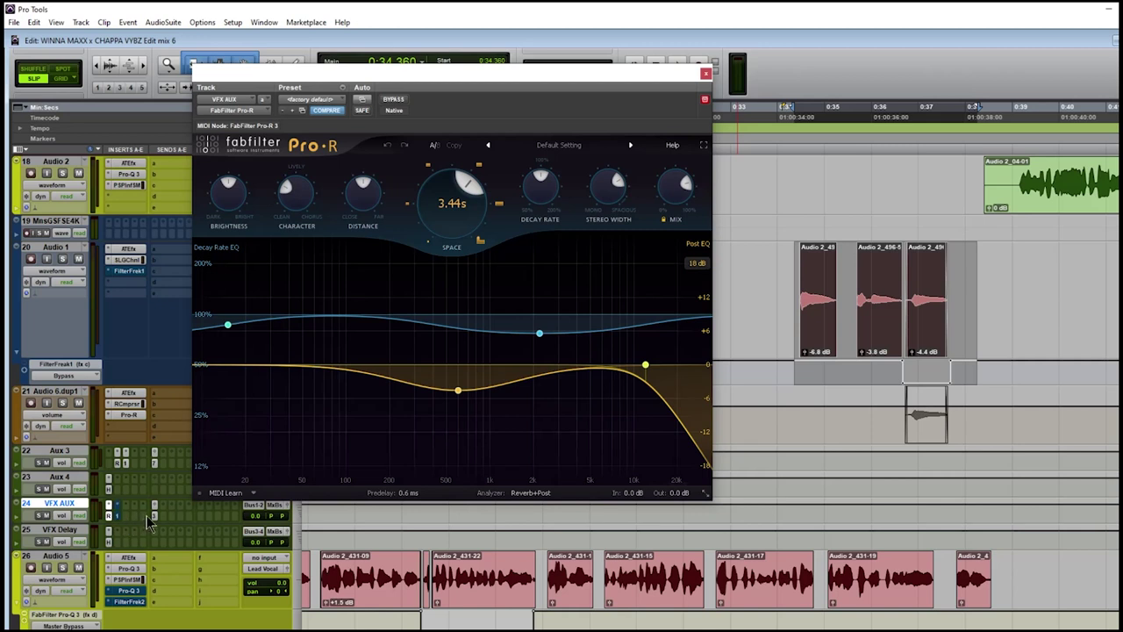
pyautogui.press('space')
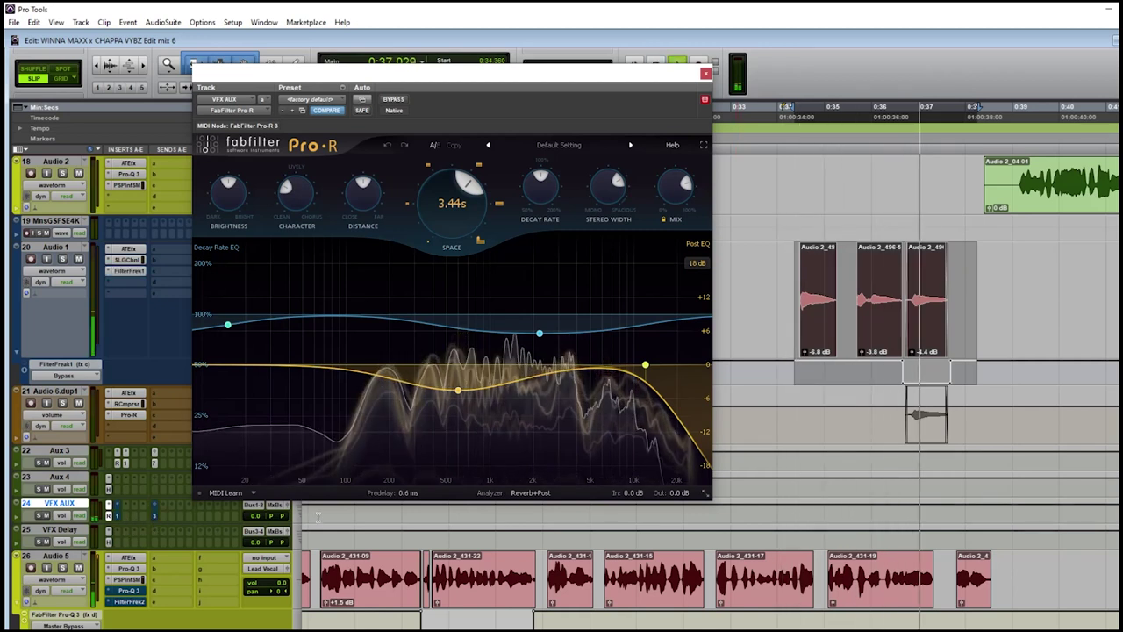
pyautogui.press('space')
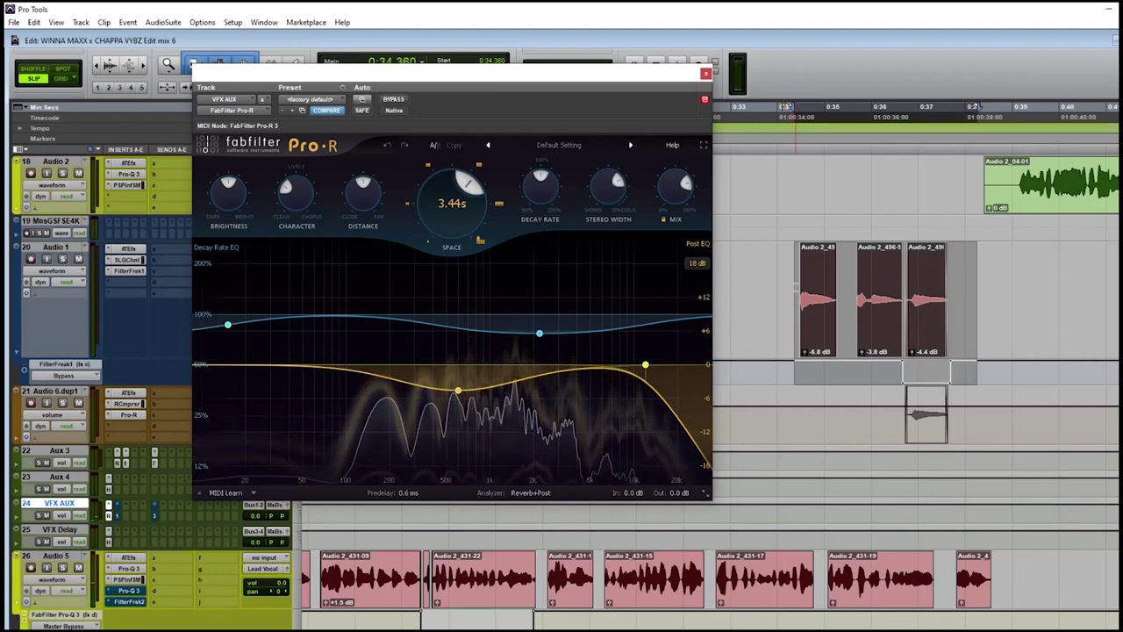
# Step: Open the L1 limiter insert on VFX AUX and play the Audio 1 clips from 0:34.386 with the limiter bypassed
pyautogui.click(796, 282)
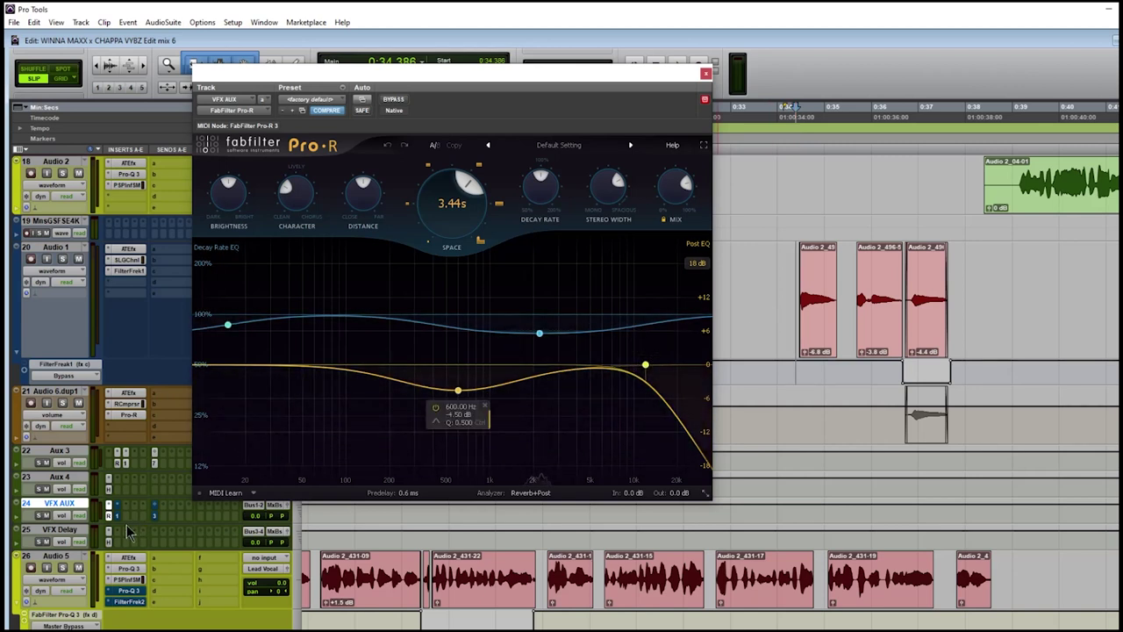
pyautogui.click(151, 509)
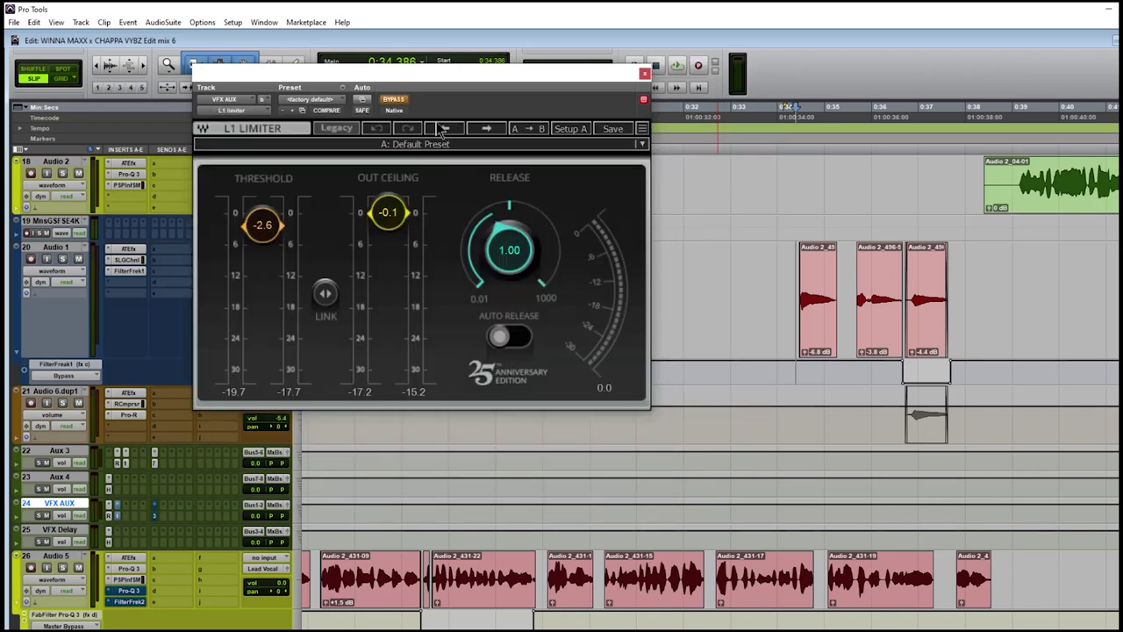
pyautogui.click(396, 100)
pyautogui.click(393, 99)
pyautogui.press('space')
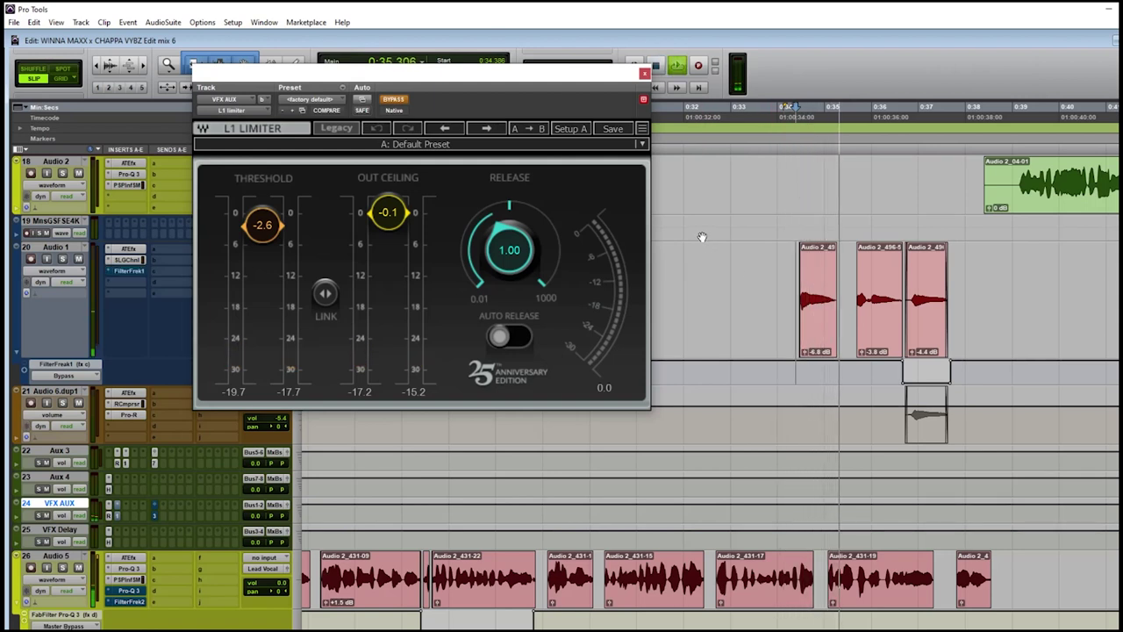
pyautogui.press('space')
# Step: Take the L1 limiter out of bypass, replay the Audio 1 clips with it, and close the plug-in
pyautogui.click(403, 102)
pyautogui.press('space')
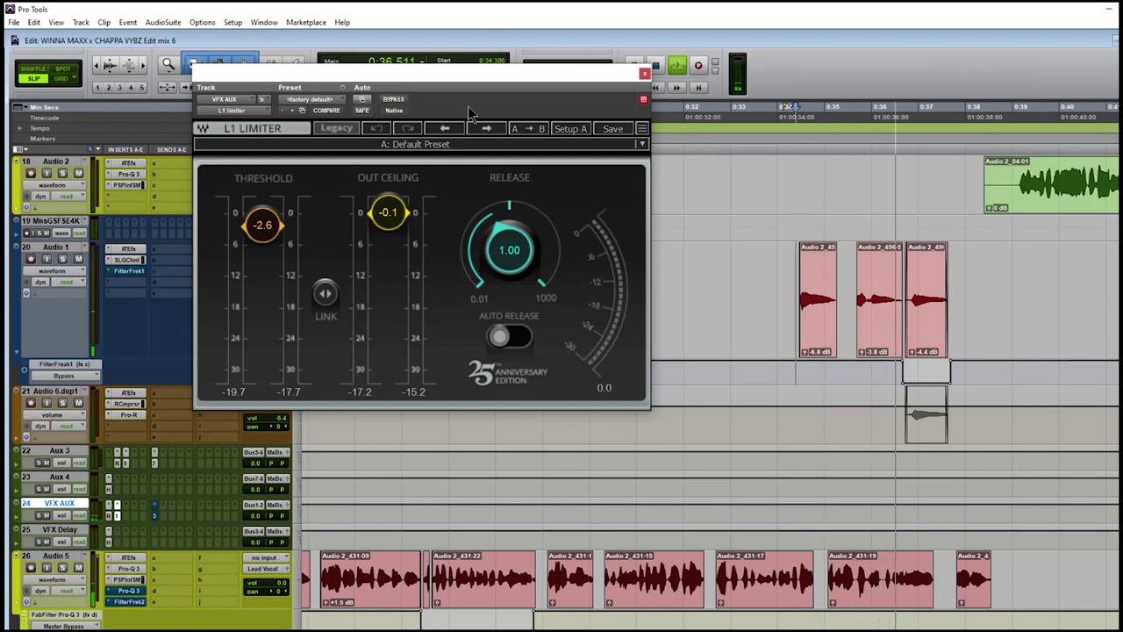
pyautogui.press('space')
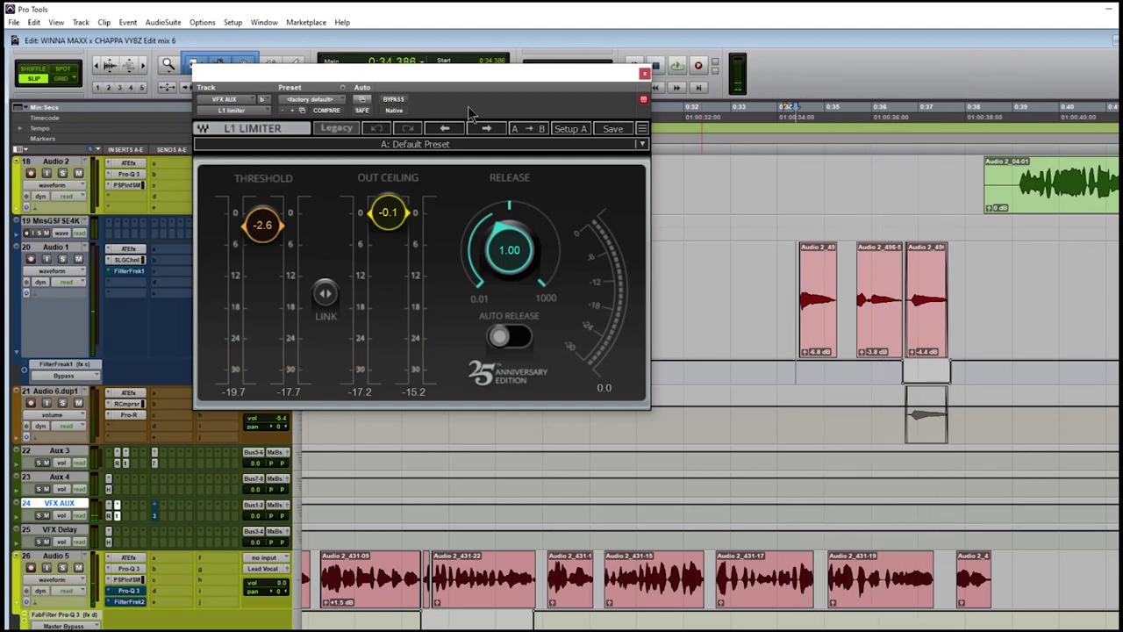
pyautogui.click(644, 73)
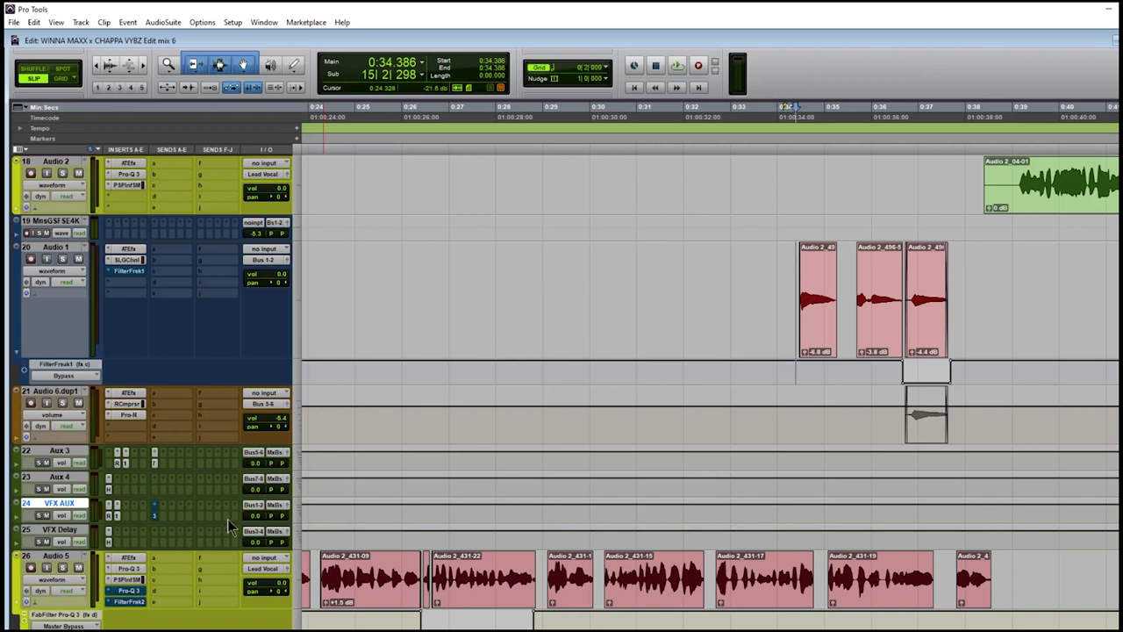
# Step: Open the VFX AUX send to Bus 3-4 and review the Special FX preset Telephone in H-Delay on VFX Delay
pyautogui.click(155, 515)
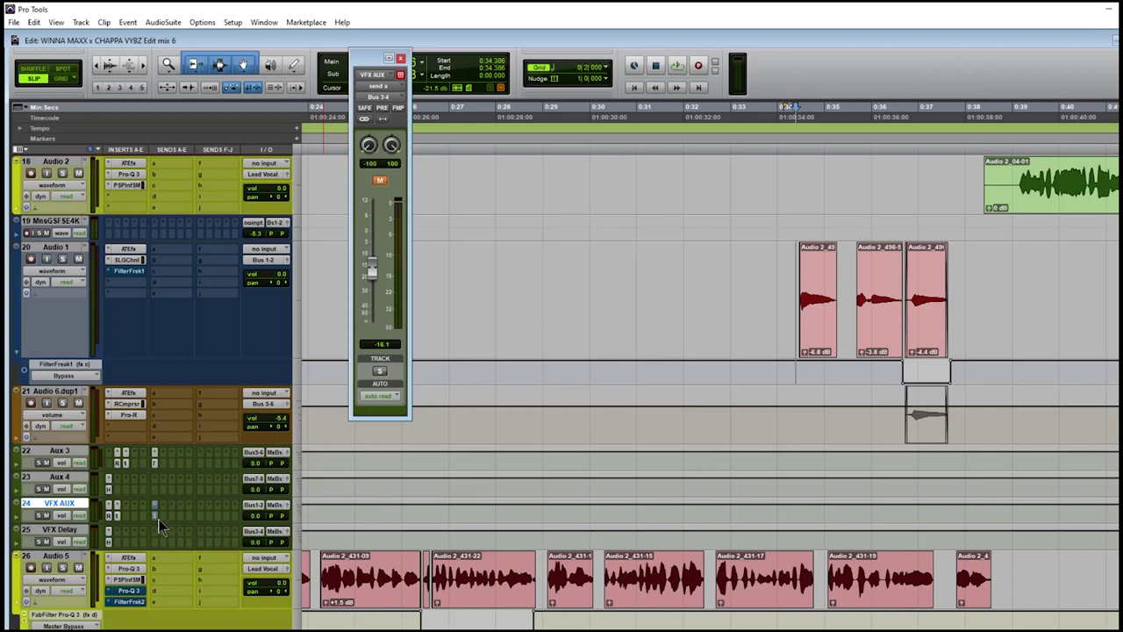
pyautogui.click(108, 543)
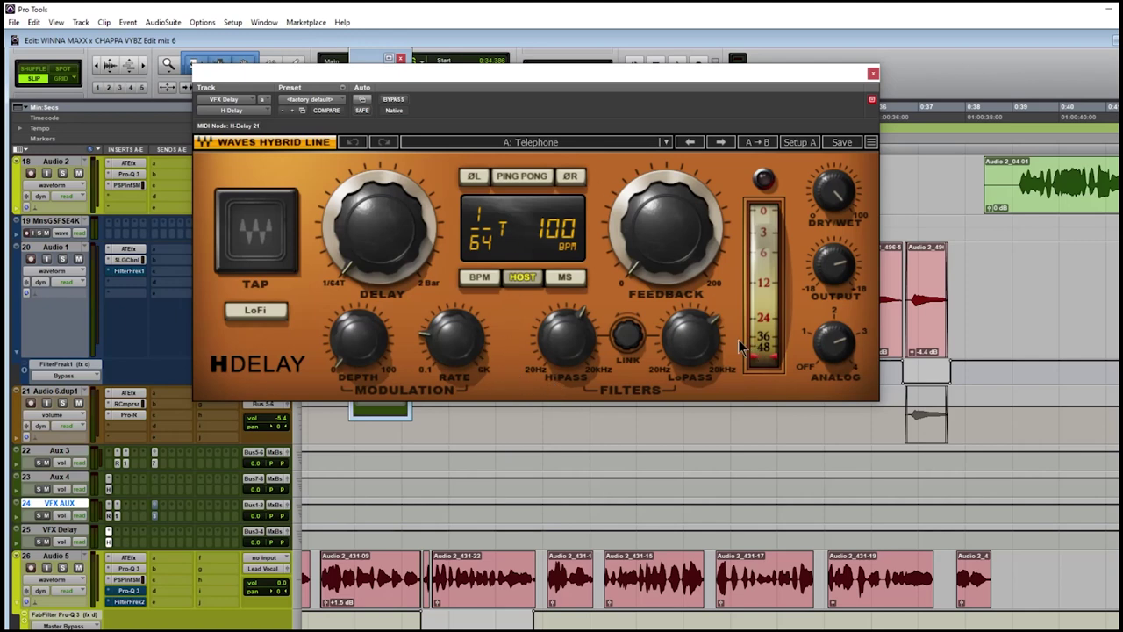
pyautogui.click(608, 144)
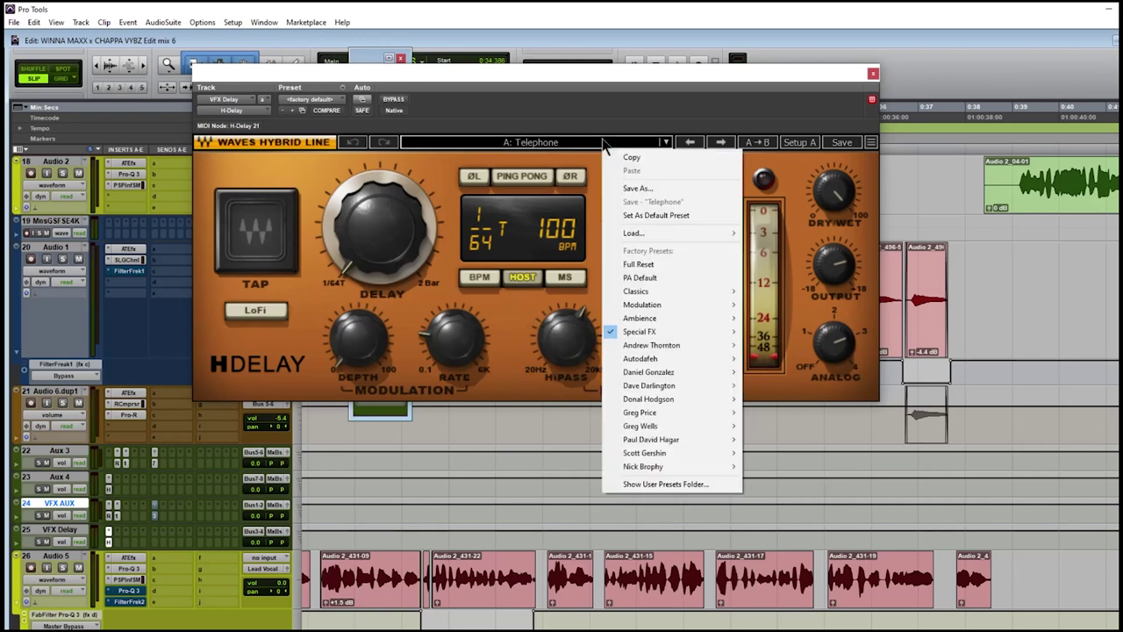
pyautogui.moveTo(645, 338)
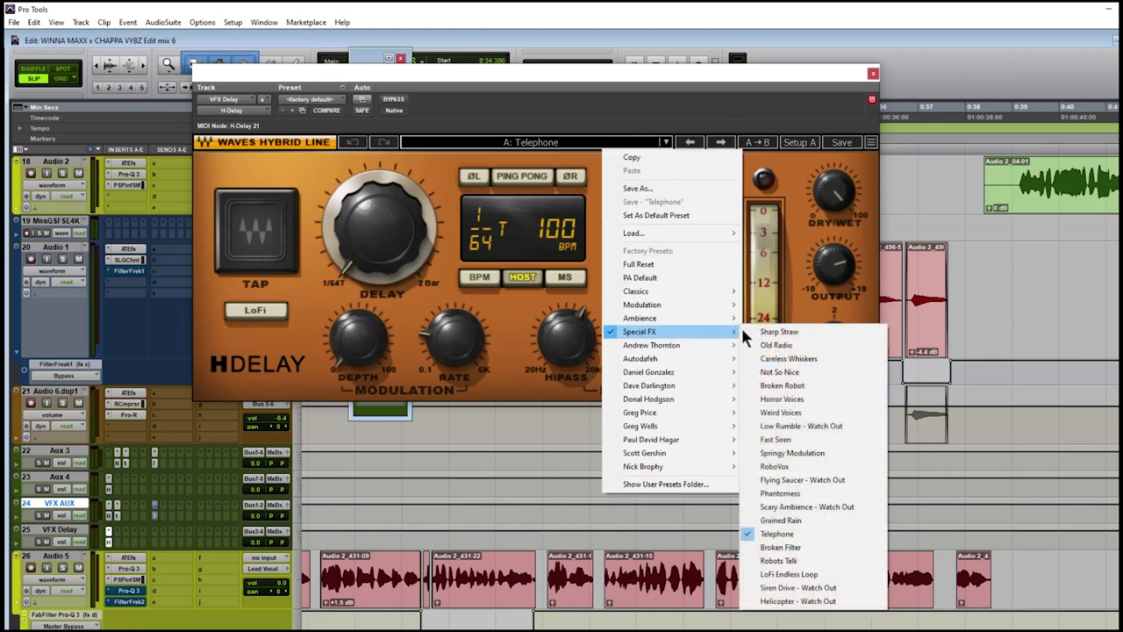
pyautogui.click(800, 537)
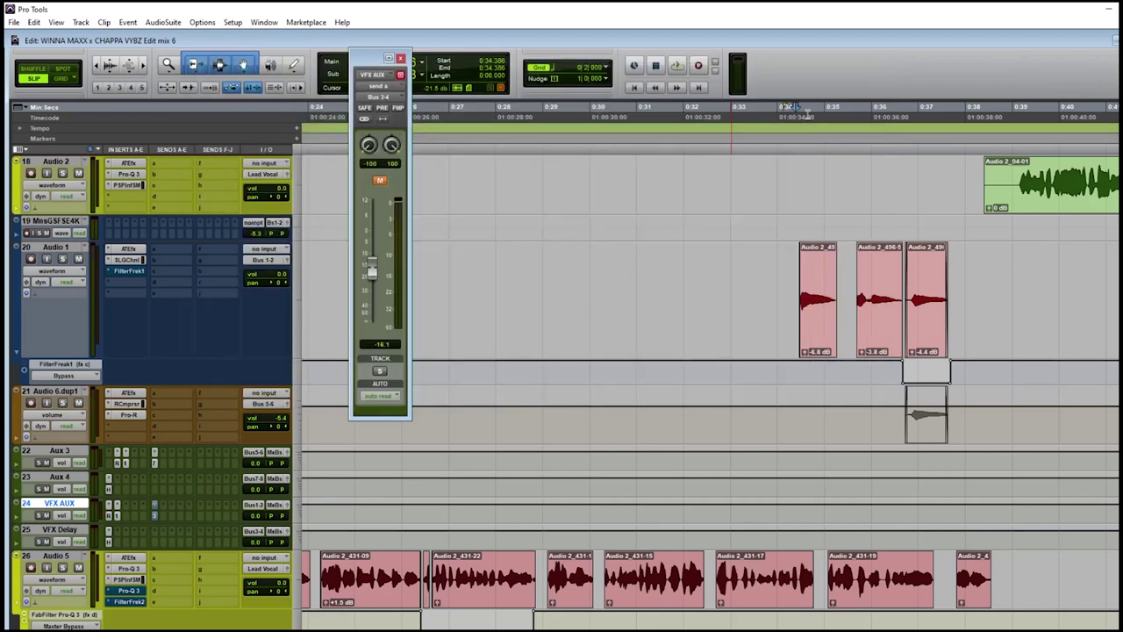
pyautogui.click(873, 73)
# Step: Play the Audio 1 clips from 0:34.386 with the VFX AUX delay send muted, and replay them with the send unmuted
pyautogui.click(785, 373)
pyautogui.press('space')
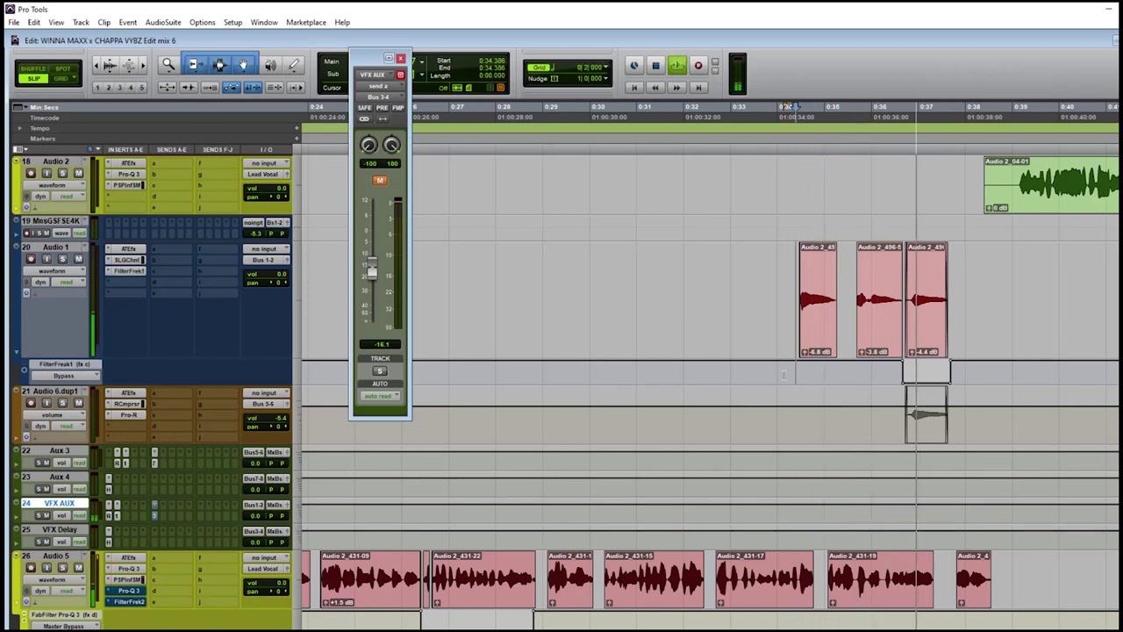
pyautogui.press('space')
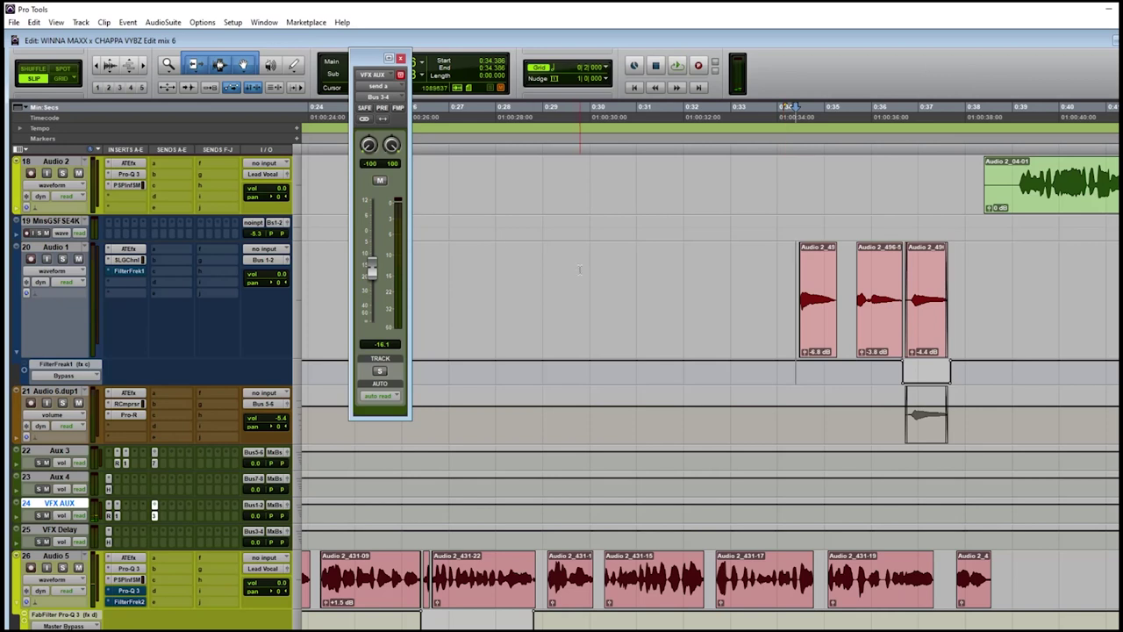
pyautogui.press('space')
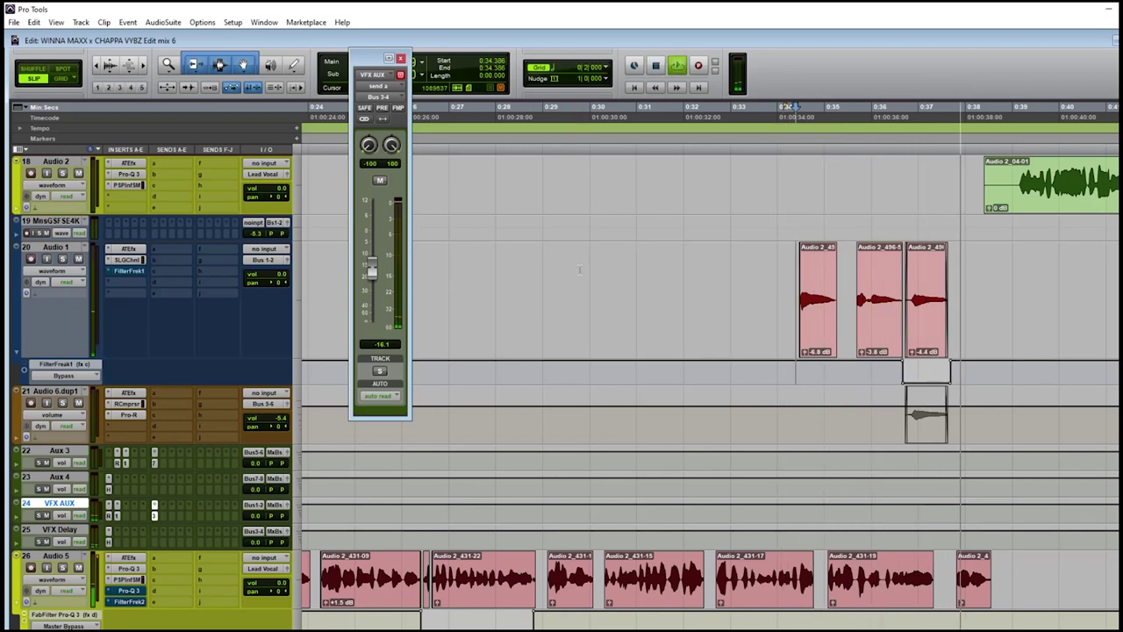
pyautogui.press('space')
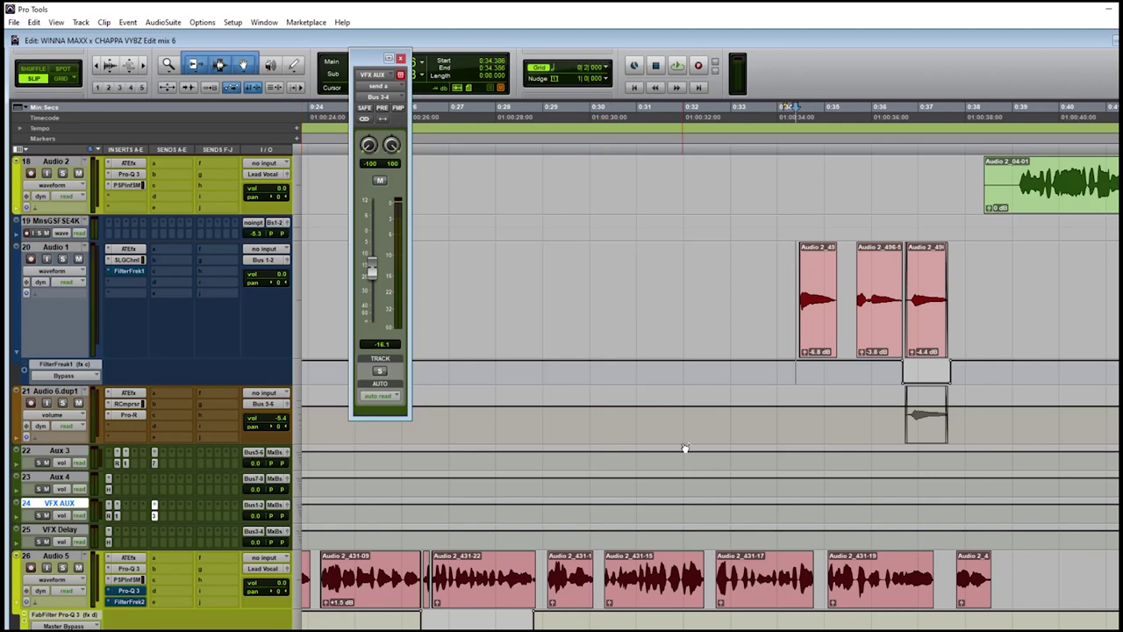
# Step: Go to the start of the session and switch the Audio 6.dup1 track view from volume to waveform
pyautogui.hotkey('ctrl', '[')
pyautogui.hotkey('ctrl', '[')
pyautogui.hotkey('ctrl', '[')
pyautogui.hotkey('ctrl', '[')
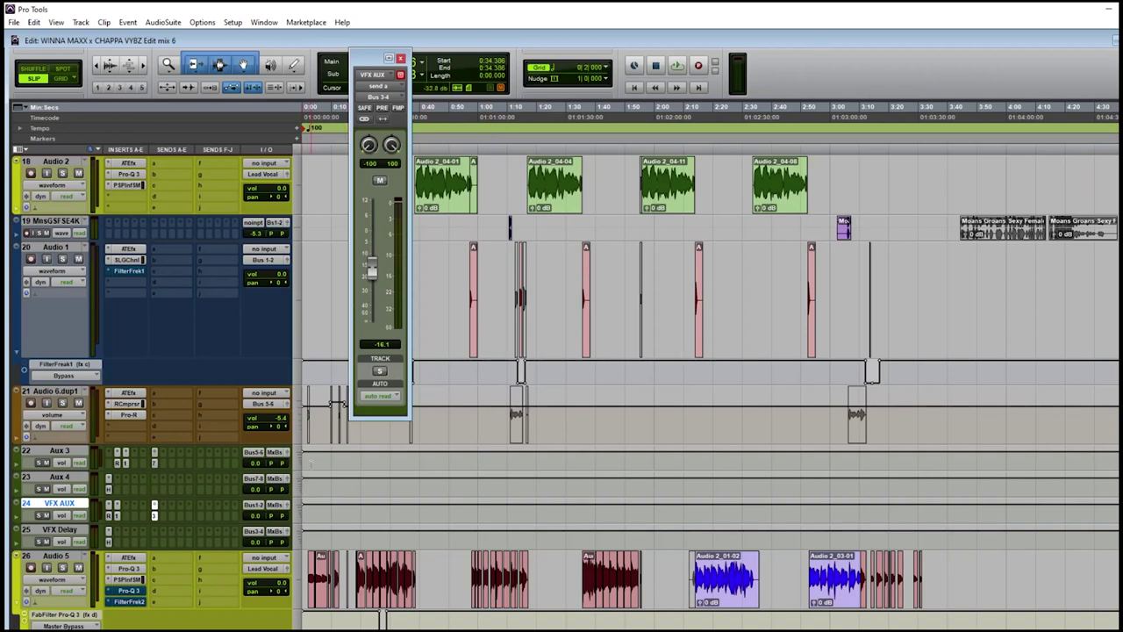
pyautogui.click(309, 455)
pyautogui.hotkey('ctrl', ']')
pyautogui.hotkey('ctrl', ']')
pyautogui.hotkey('ctrl', ']')
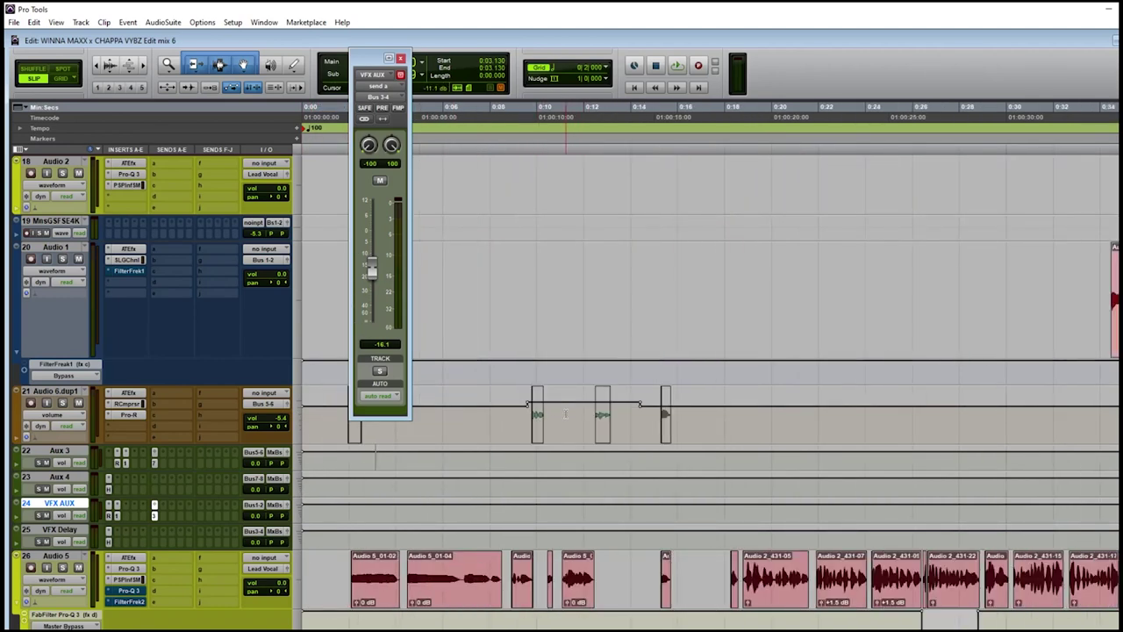
pyautogui.click(79, 420)
pyautogui.click(96, 467)
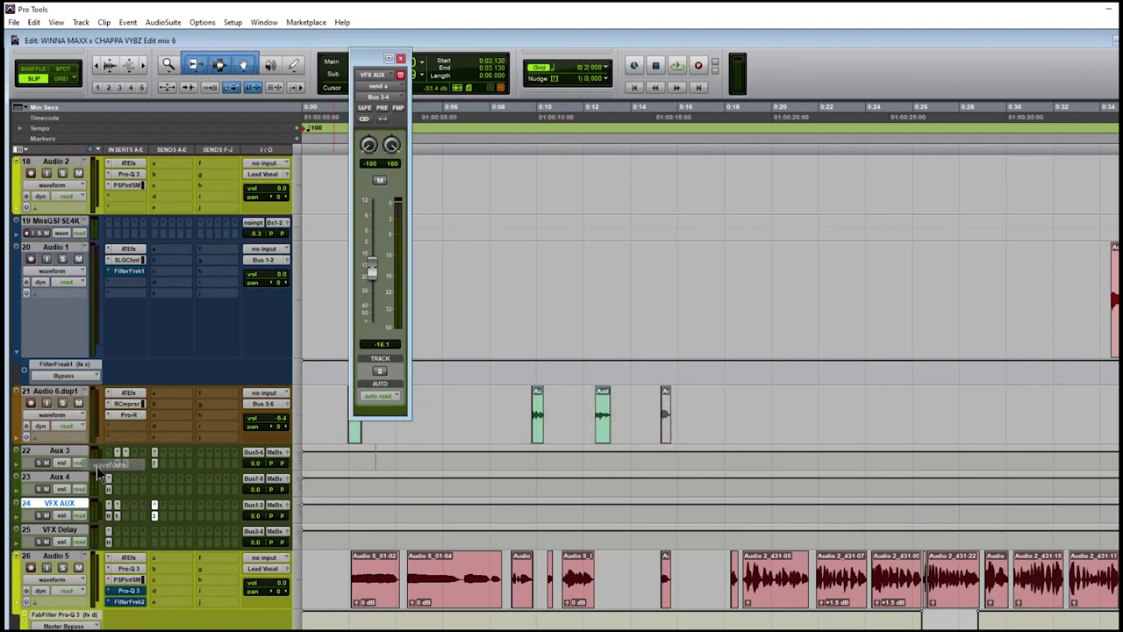
# Step: Play the green Audio 6.dup1 vocal clip from 0:12.314
pyautogui.hotkey('ctrl', '[')
pyautogui.hotkey('ctrl', '[')
pyautogui.hotkey('ctrl', '[')
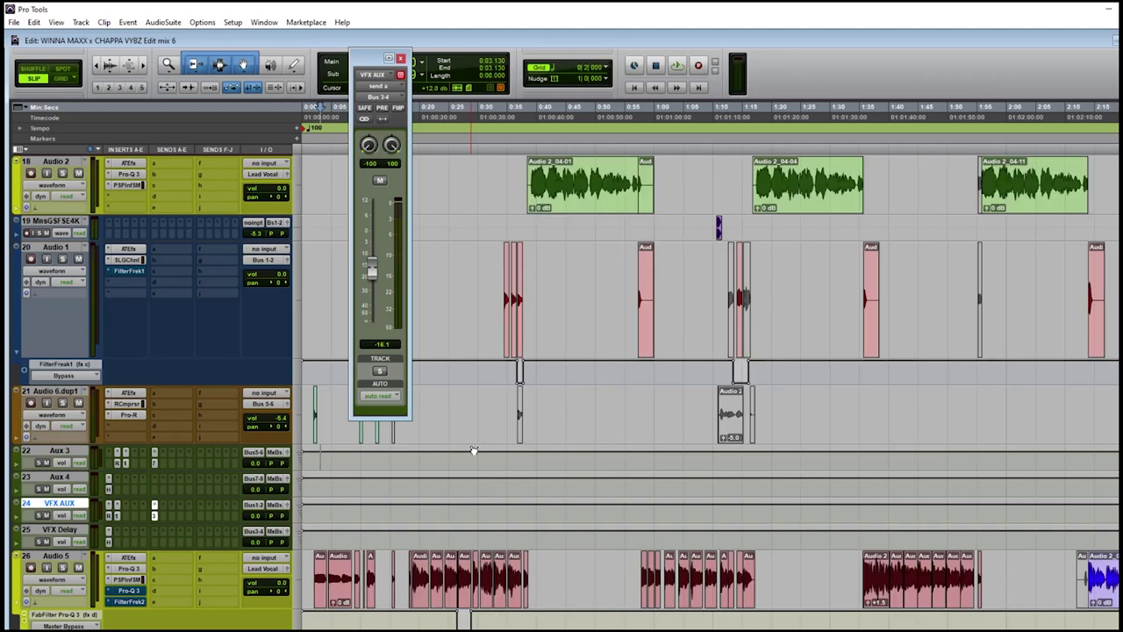
pyautogui.hotkey('ctrl', ']')
pyautogui.hotkey('ctrl', ']')
pyautogui.hotkey('ctrl', ']')
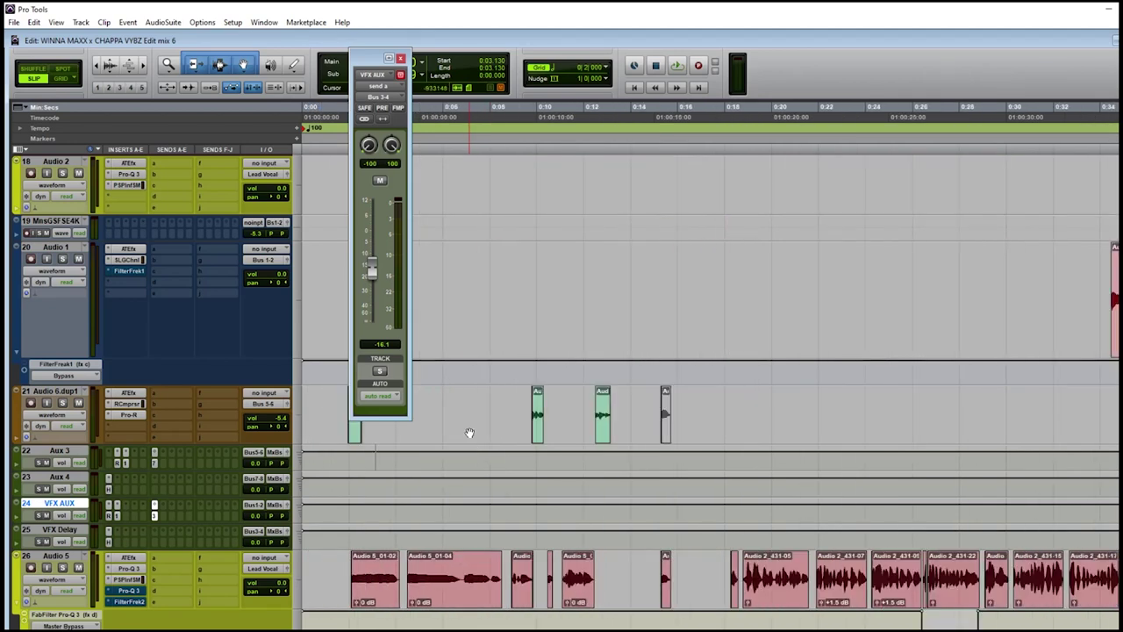
pyautogui.click(343, 395)
pyautogui.press('space')
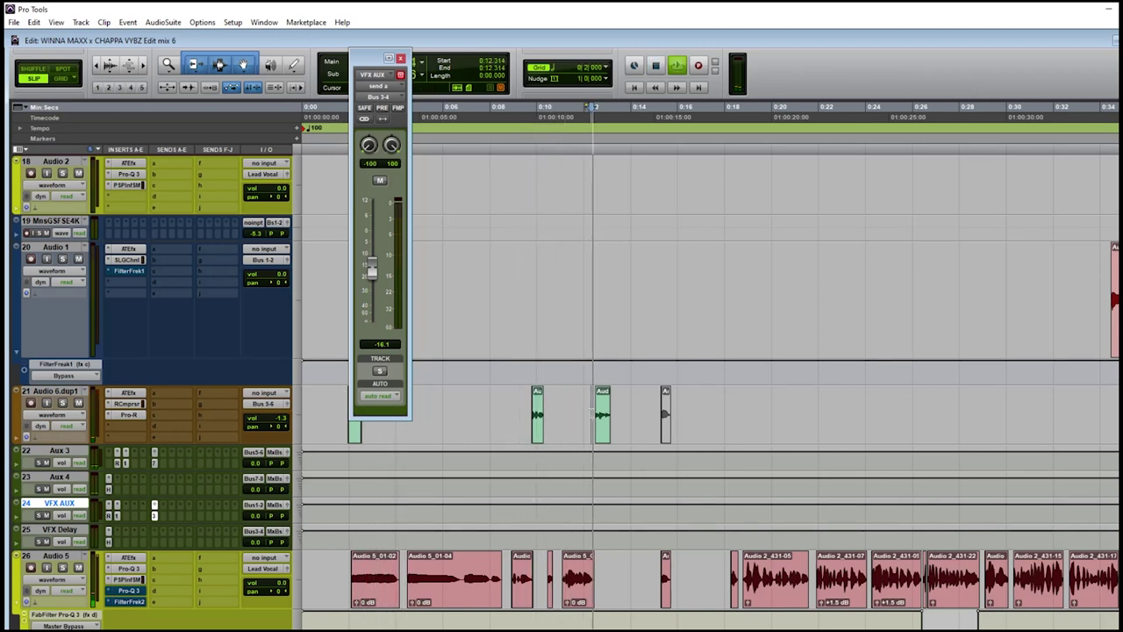
pyautogui.press('space')
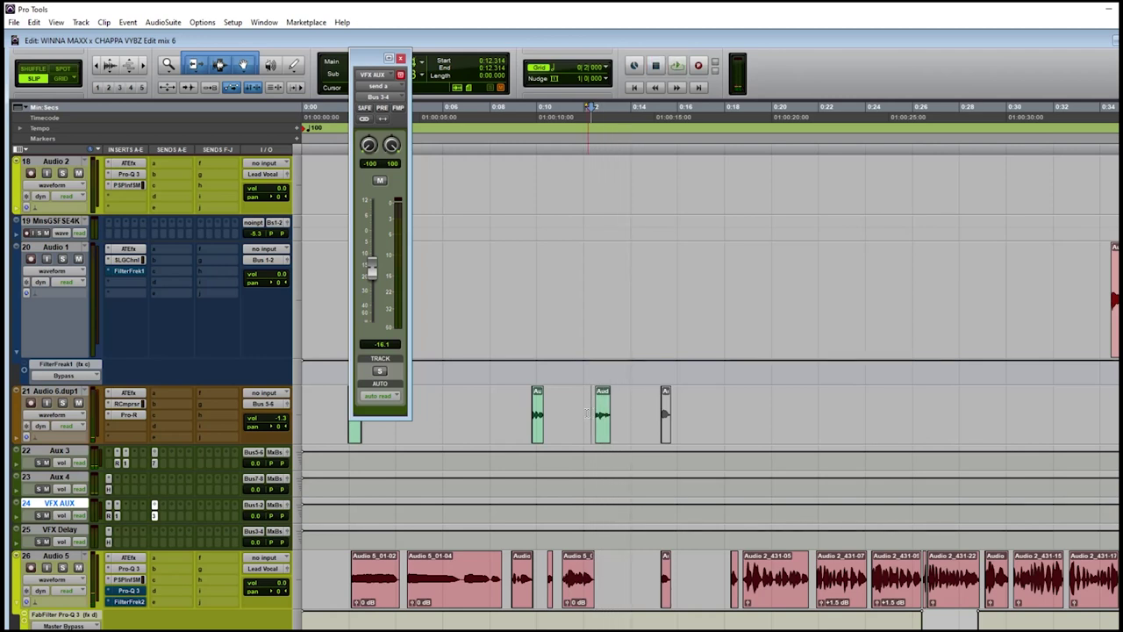
# Step: Close the send window, bypass Auto-Tune EFX+ on Audio 6.dup1, and play the track's first clip from 0:01.721
pyautogui.click(554, 409)
pyautogui.click(343, 415)
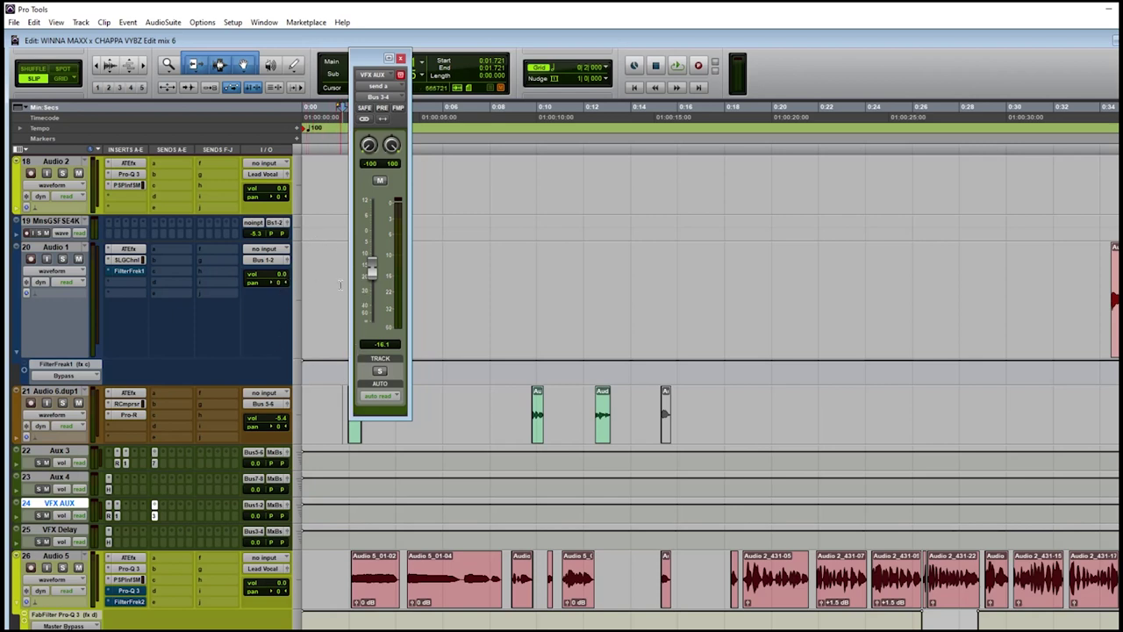
pyautogui.click(400, 58)
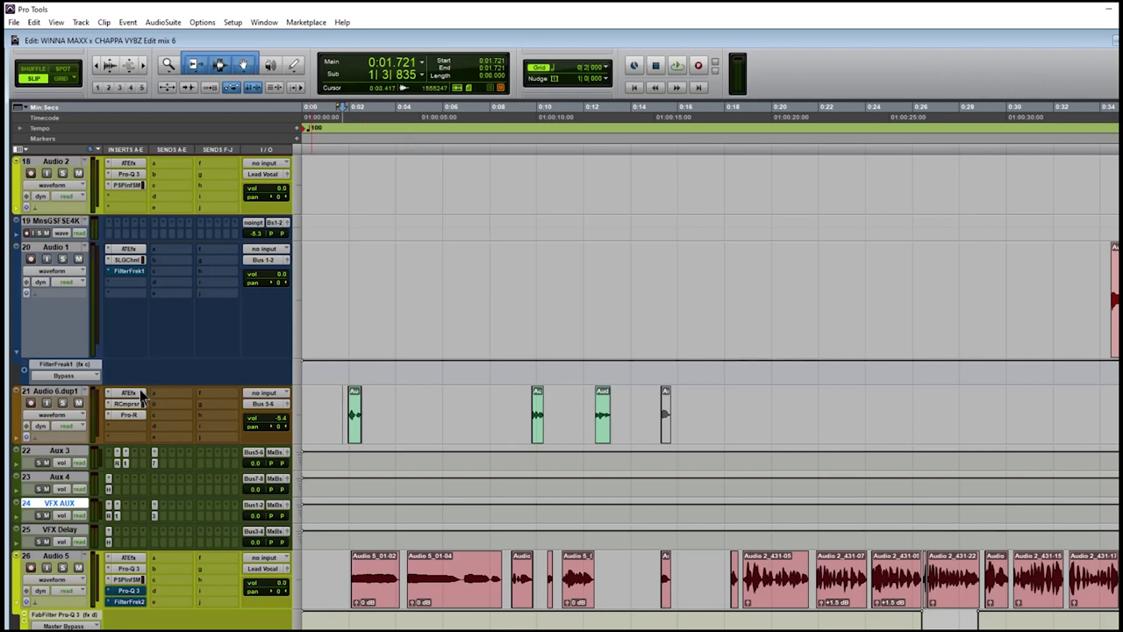
pyautogui.click(128, 393)
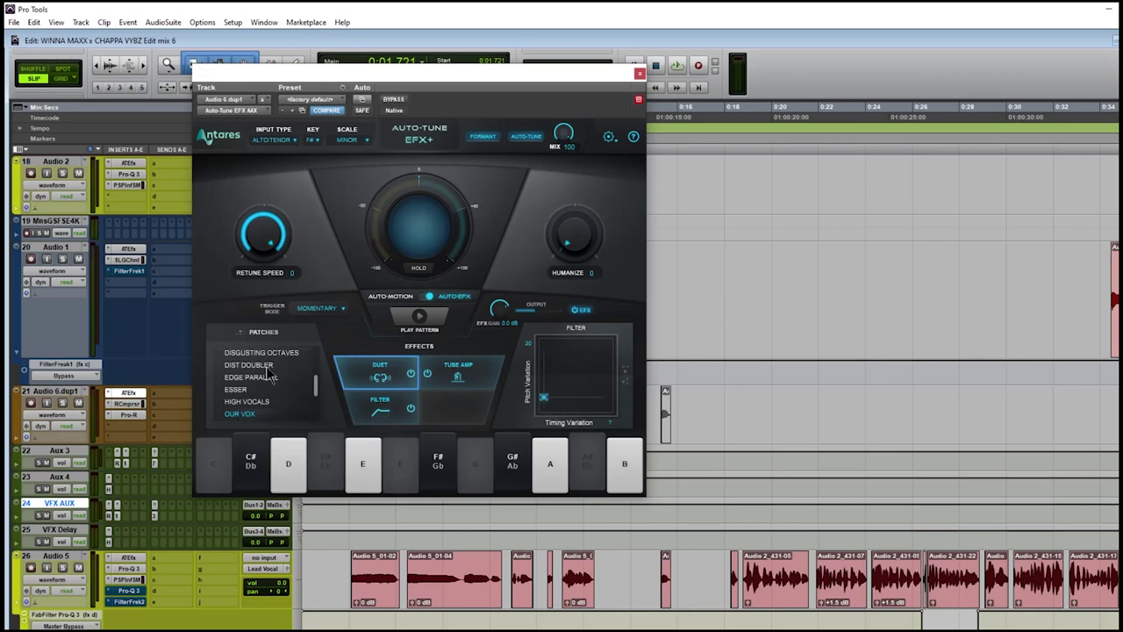
pyautogui.click(390, 102)
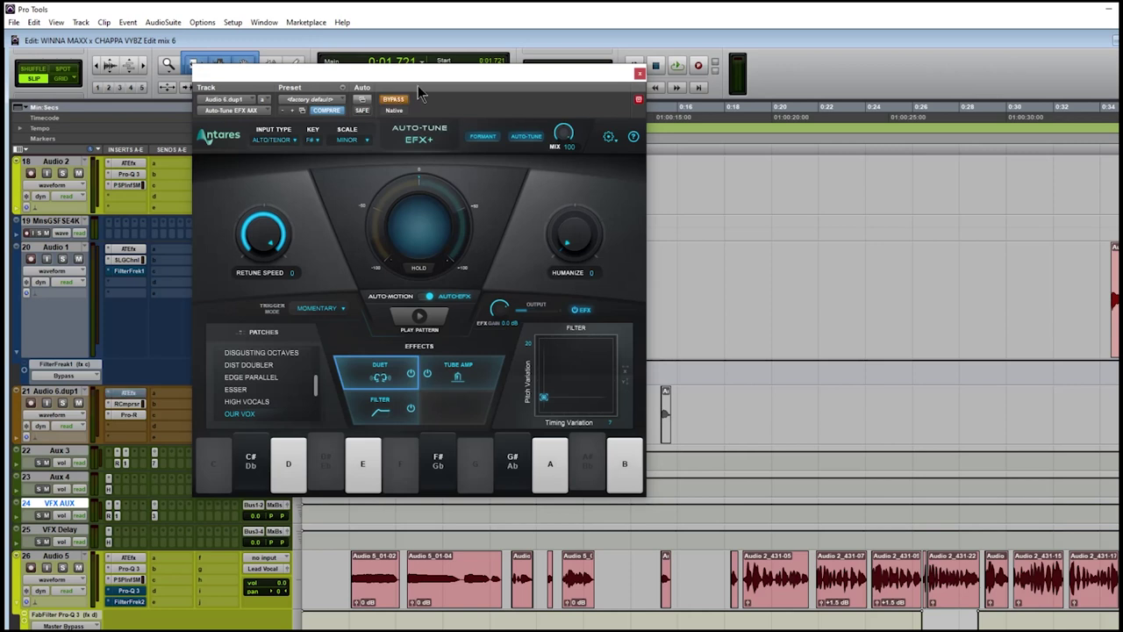
pyautogui.press('space')
pyautogui.press('space')
# Step: Take Auto-Tune EFX+ out of bypass, replay the first Audio 6.dup1 clip with it, and close the plug-in
pyautogui.click(397, 101)
pyautogui.press('space')
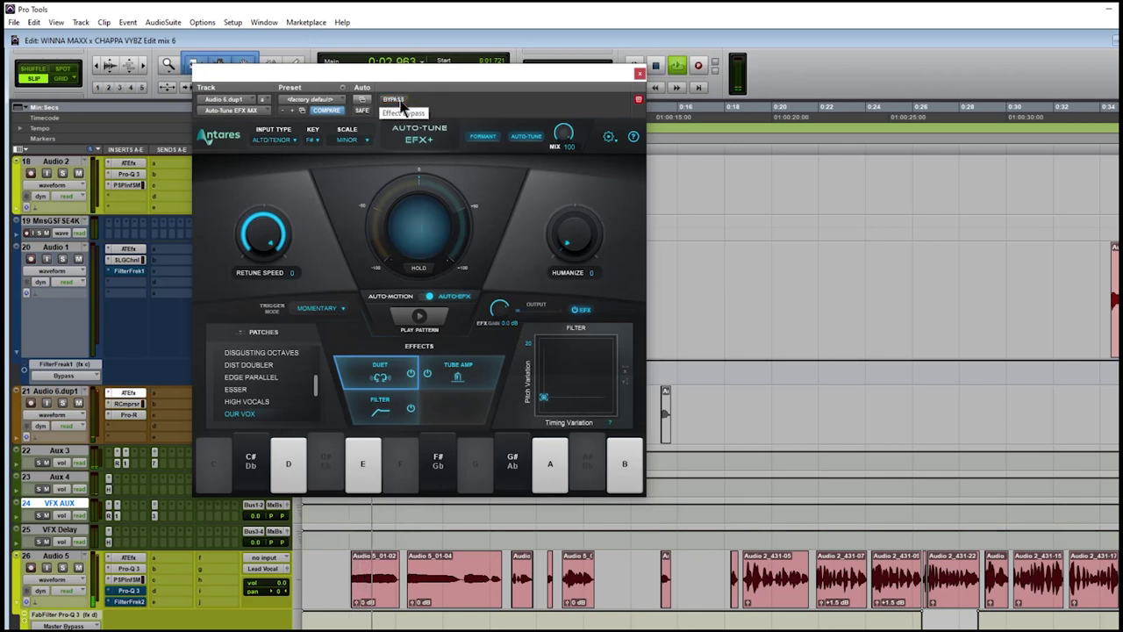
pyautogui.press('space')
pyautogui.click(640, 73)
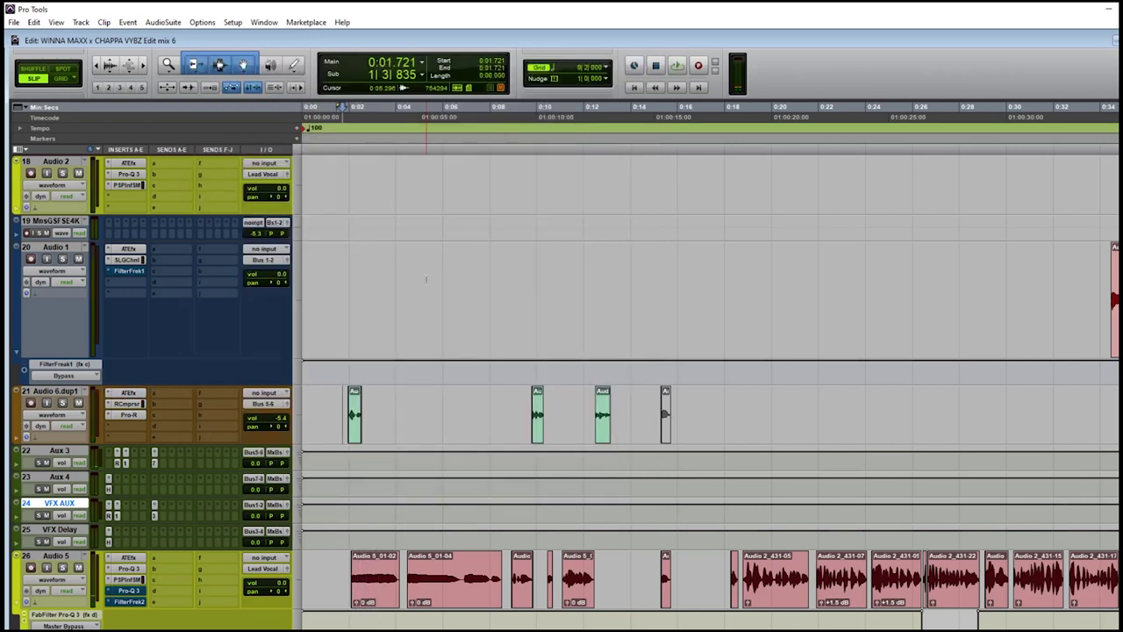
# Step: Bypass RCompressor and Pro-R on Audio 6.dup1 and play the first clip from 0:01.721
pyautogui.rightClick(134, 416)
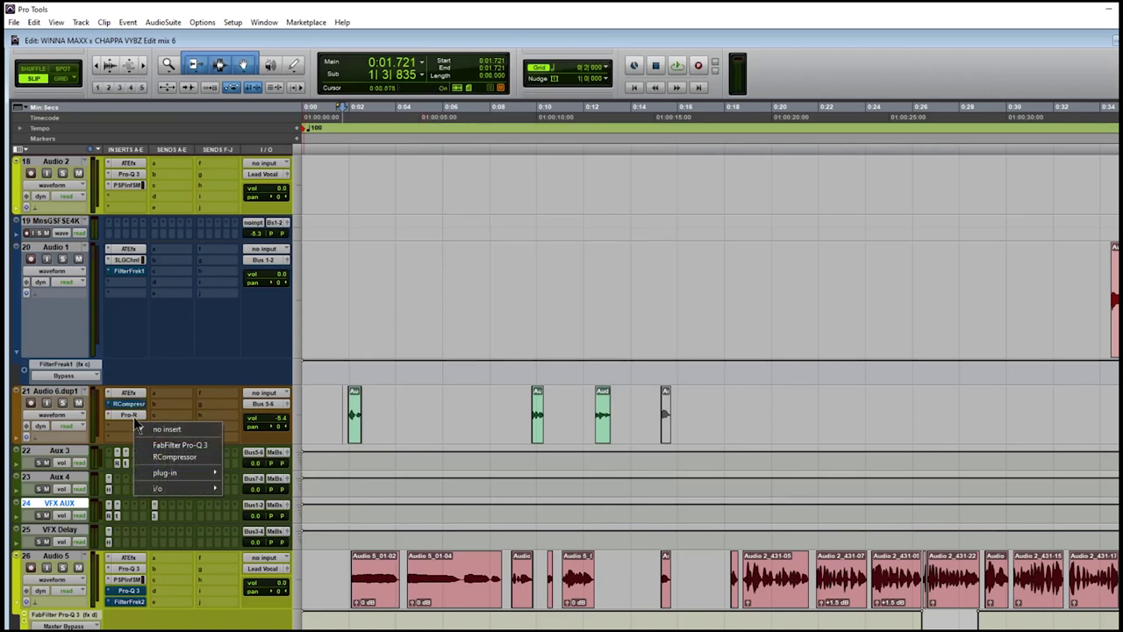
pyautogui.click(136, 425)
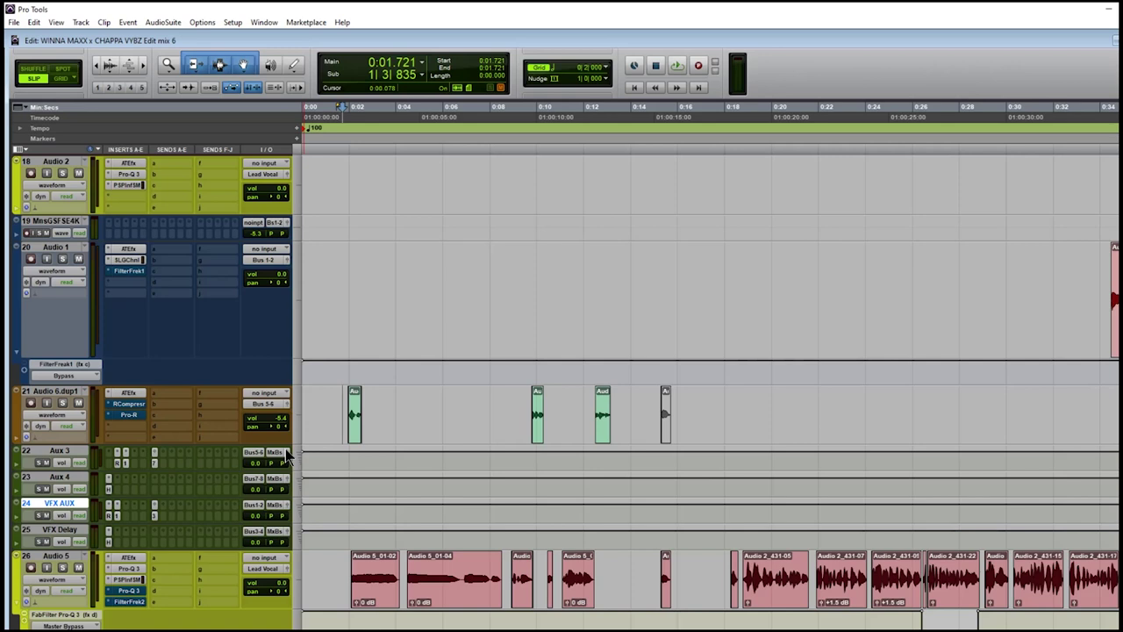
pyautogui.press('space')
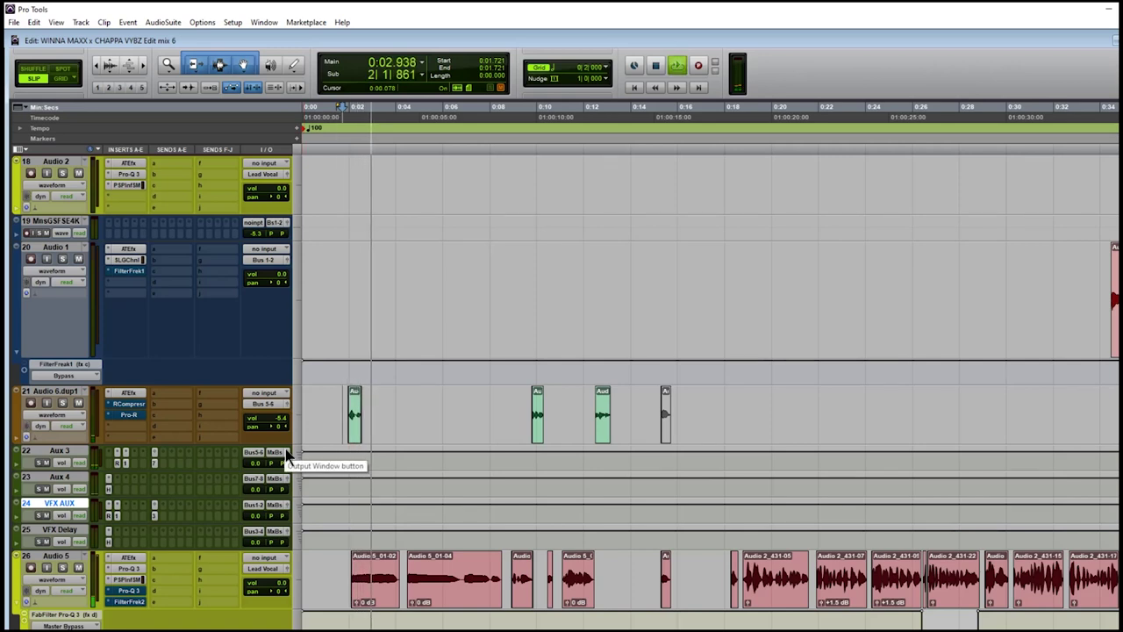
pyautogui.press('space')
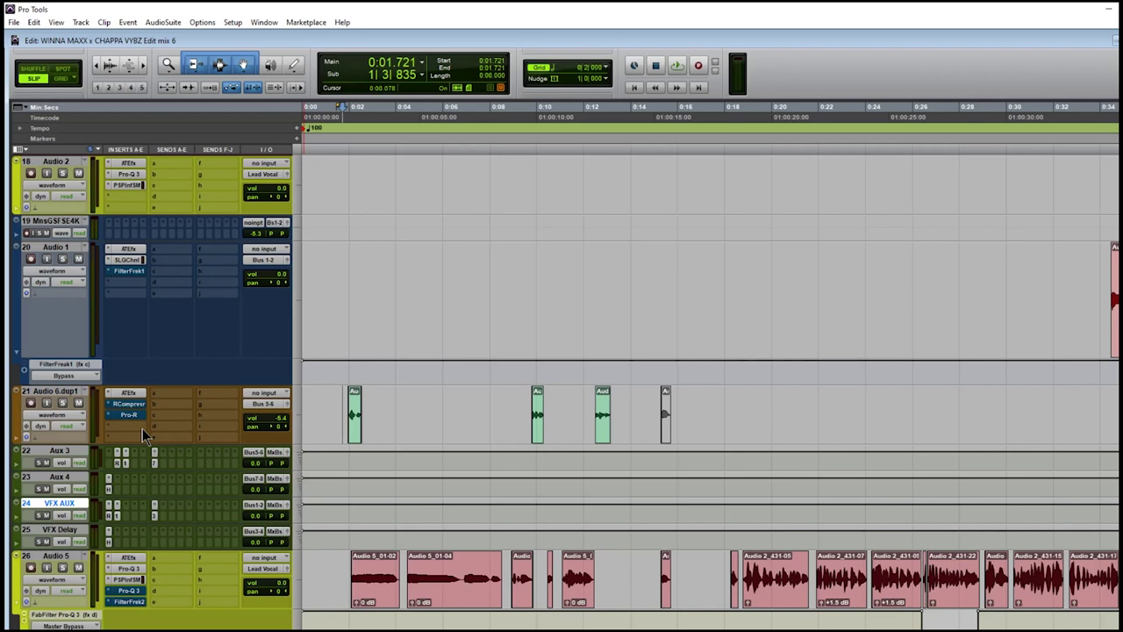
# Step: Open RCompressor on Audio 6.dup1, take it out of bypass, and replay the first clip to watch its gain reduction
pyautogui.click(130, 405)
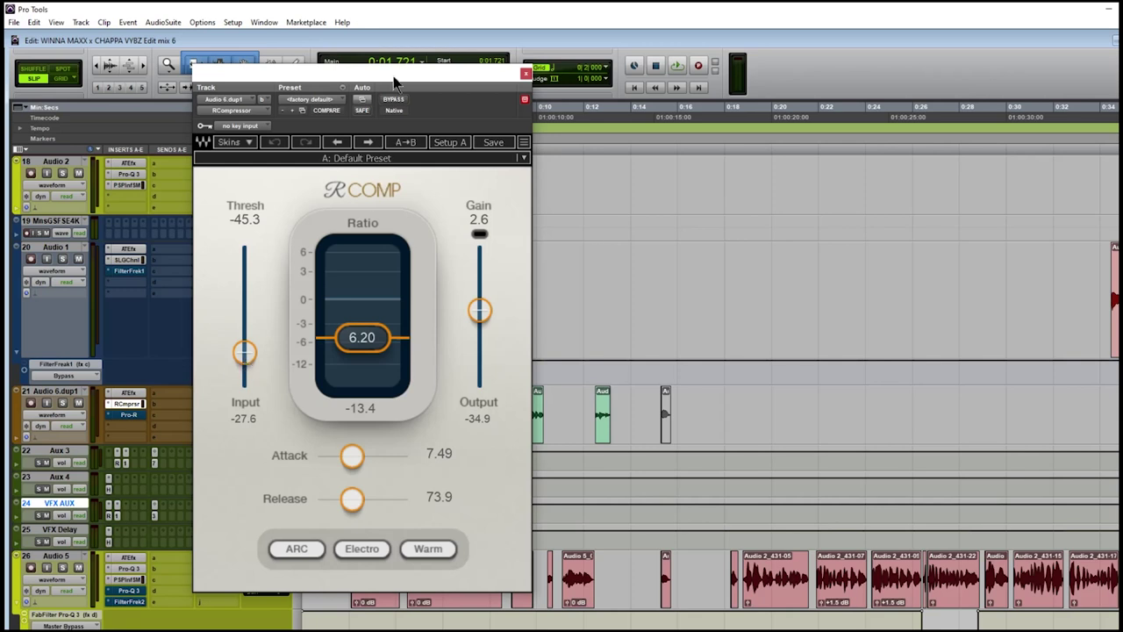
pyautogui.moveTo(394, 81); pyautogui.dragTo(715, 107)
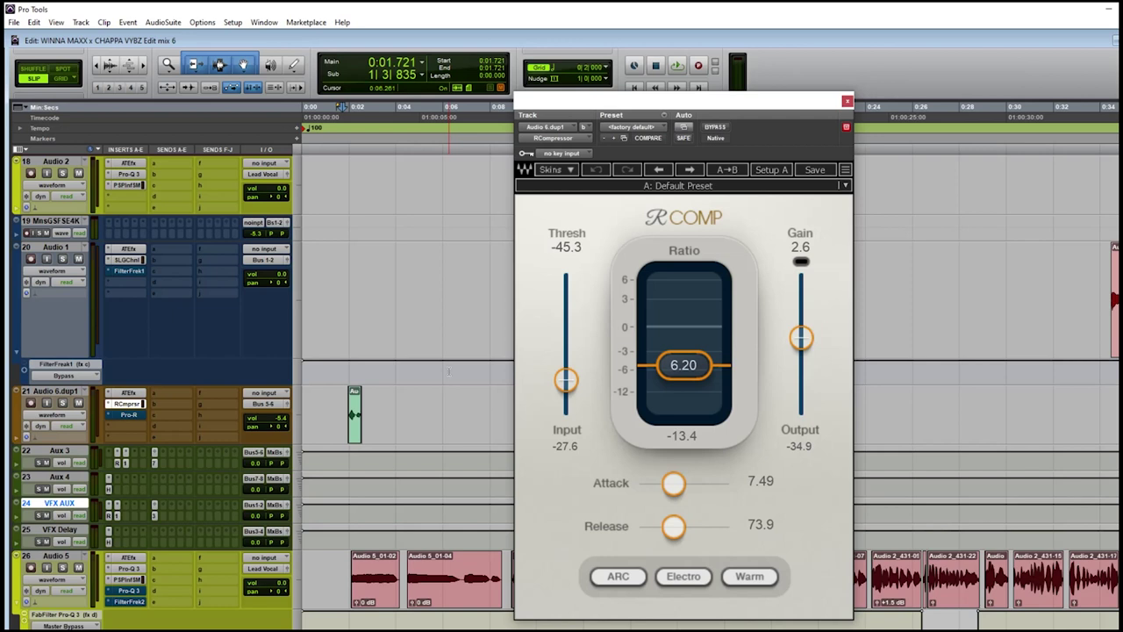
pyautogui.press('space')
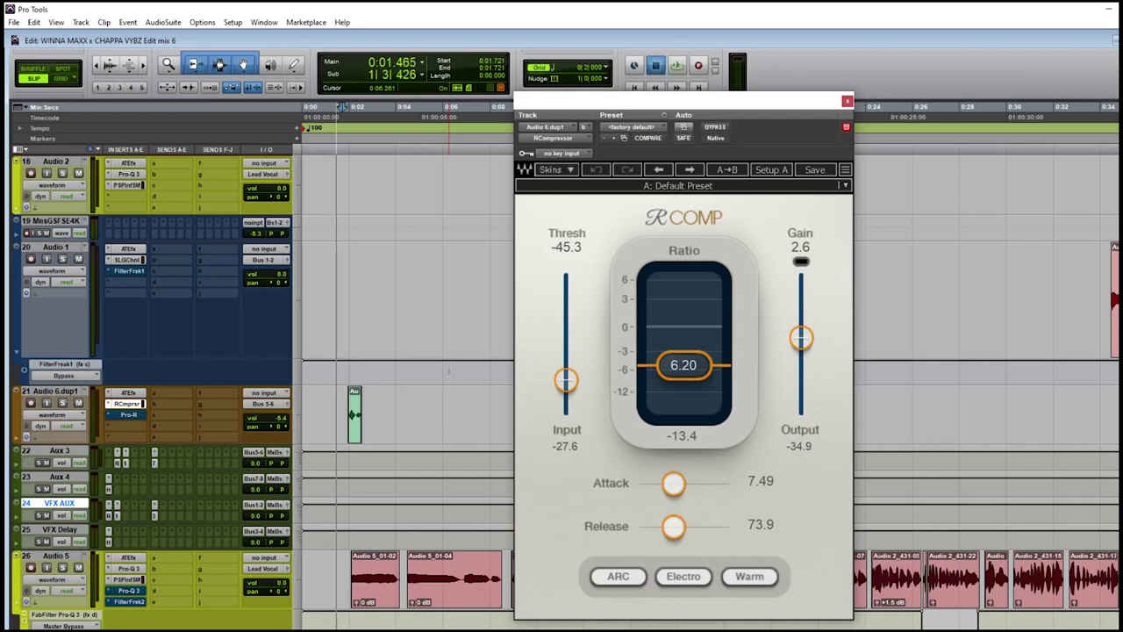
pyautogui.press('space')
pyautogui.press('space')
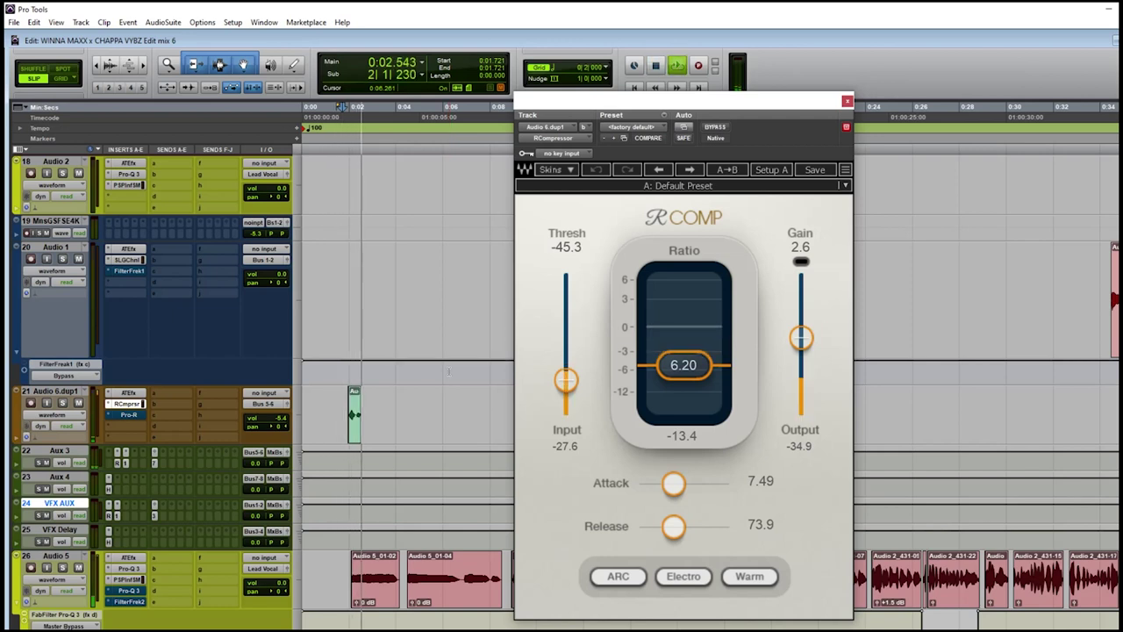
pyautogui.press('space')
pyautogui.press('space')
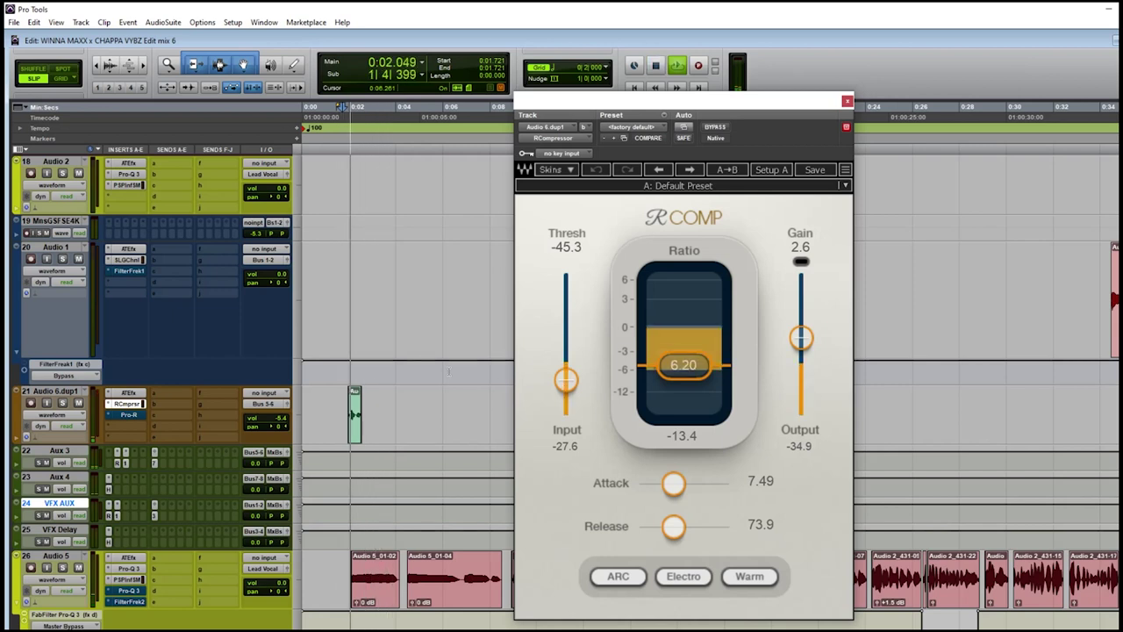
pyautogui.press('space')
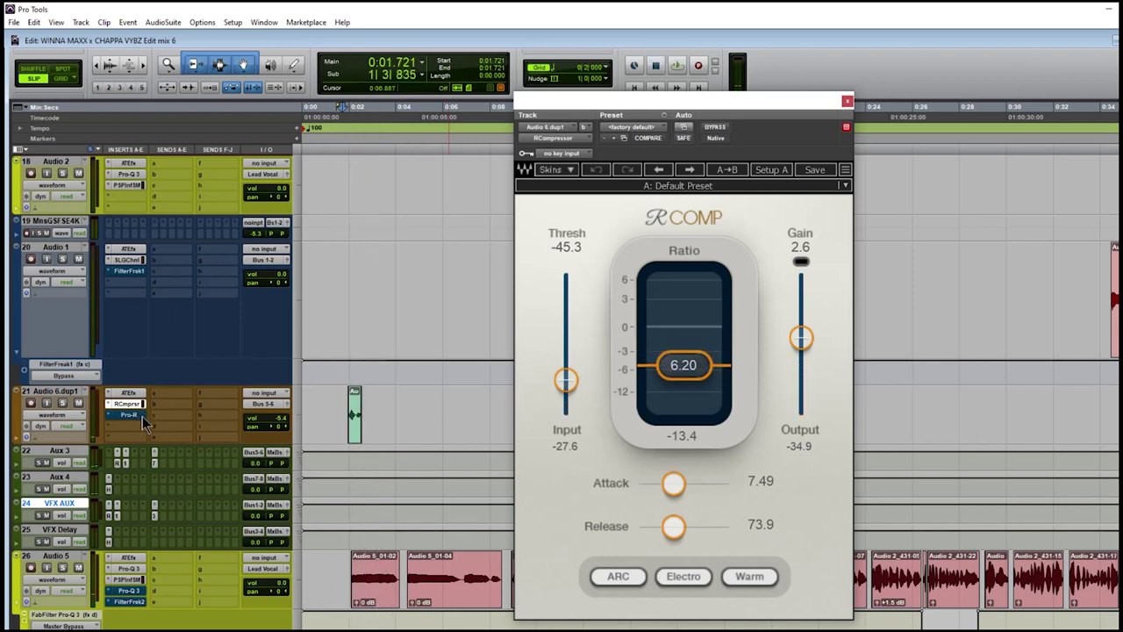
# Step: Take Pro-R on Audio 6.dup1 out of bypass, replay the first clip, and open Pro-R to examine its reverb and EQ settings
pyautogui.press('space')
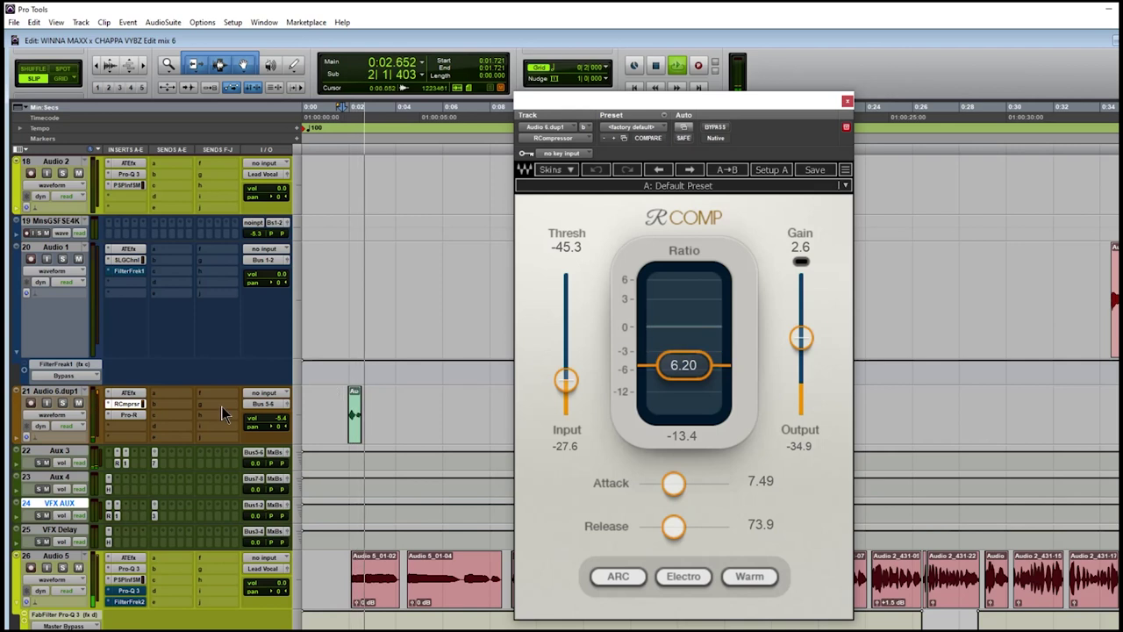
pyautogui.press('space')
pyautogui.click(130, 414)
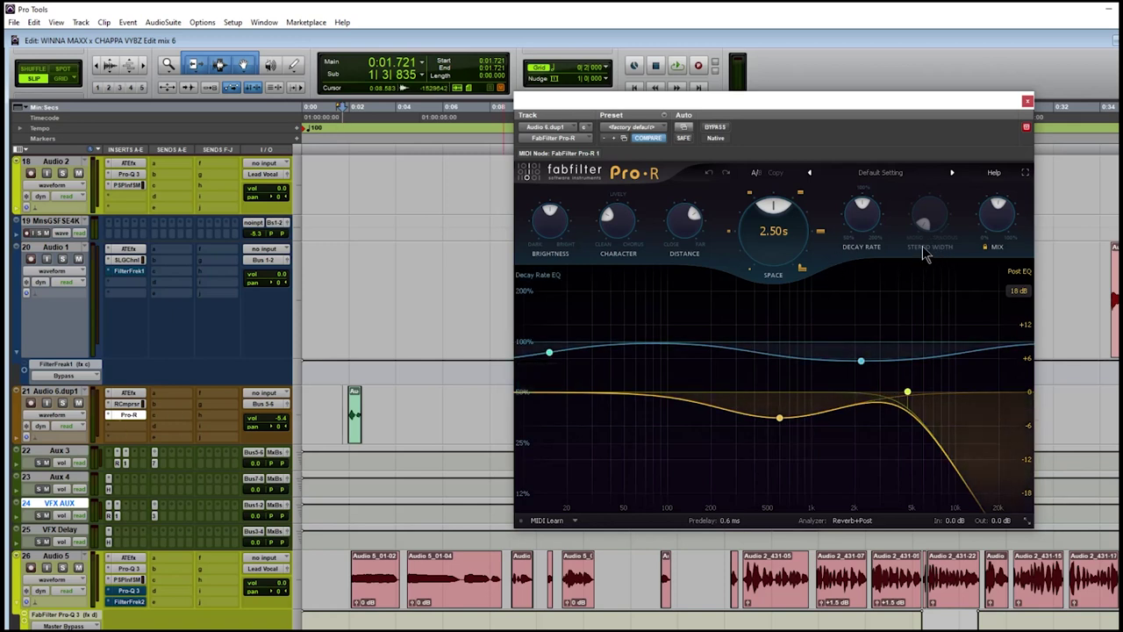
pyautogui.moveTo(757, 253)
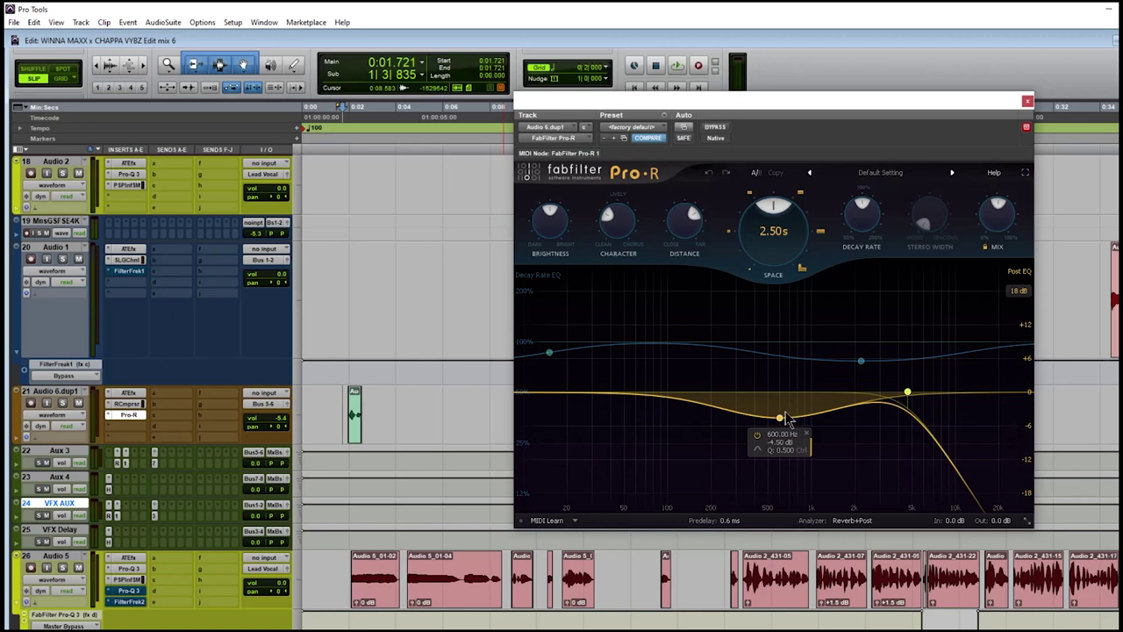
# Step: Finish examining Pro-R on Audio 6.dup1 and close it, and open Pro-R and the L1 limiter on Aux 3 to examine their settings
pyautogui.moveTo(801, 259)
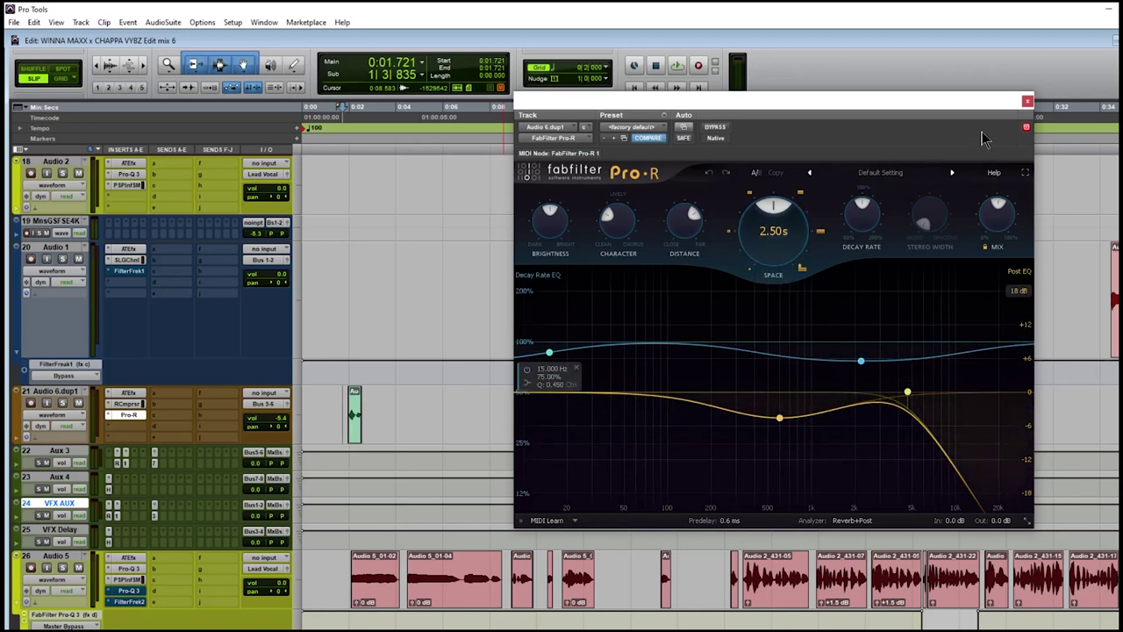
pyautogui.click(1027, 101)
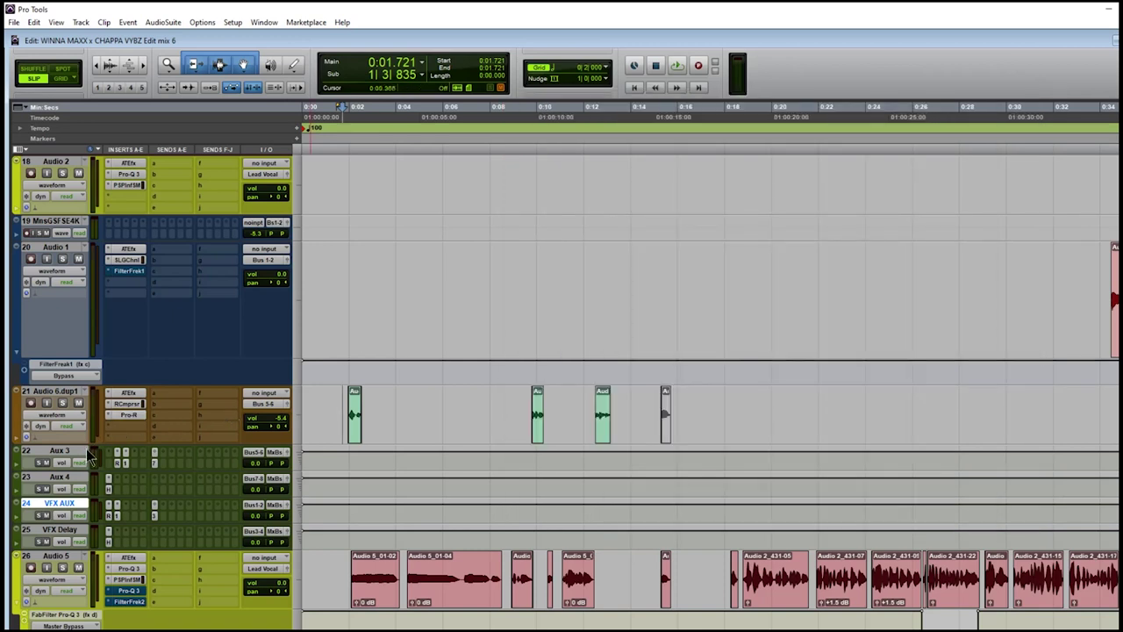
pyautogui.click(83, 450)
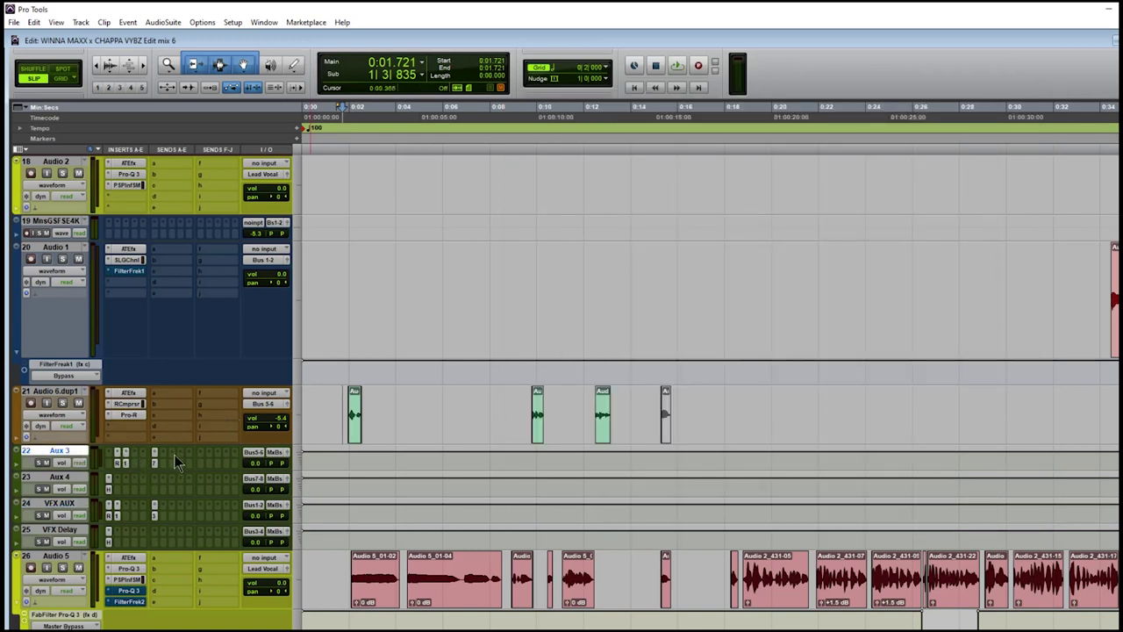
pyautogui.click(121, 465)
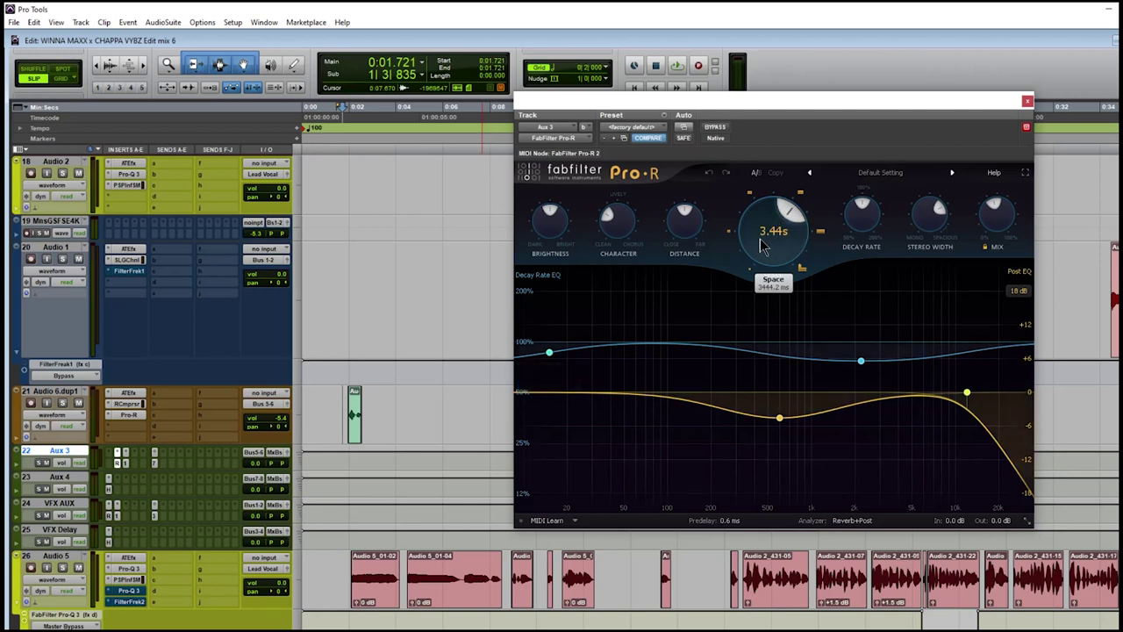
pyautogui.click(127, 468)
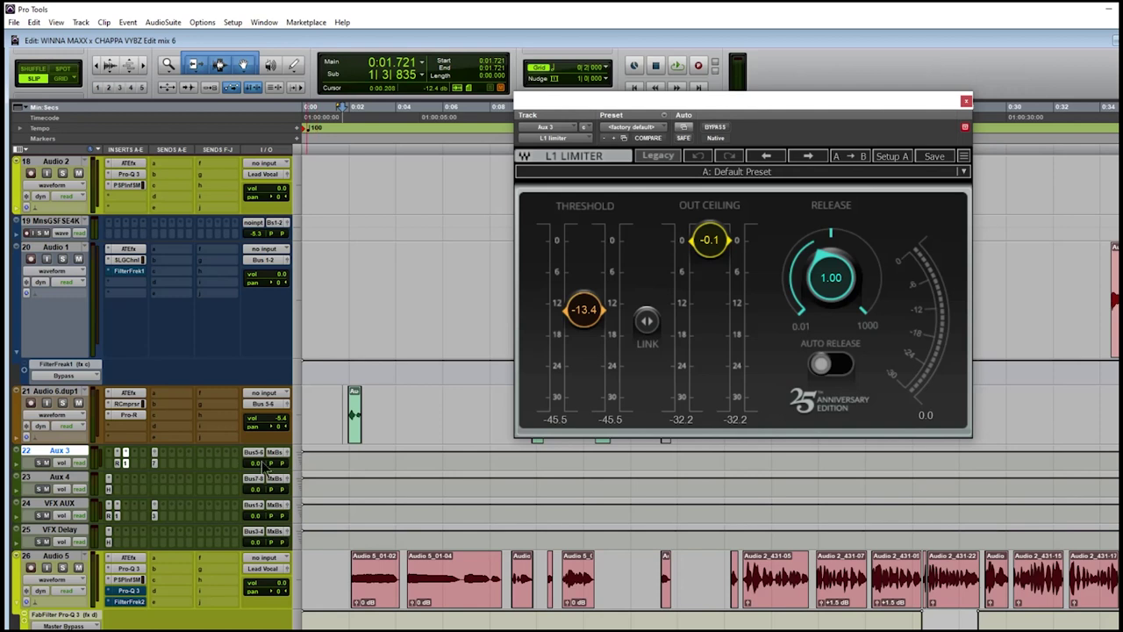
# Step: Examine Aux 3's Bus 7-8 send level and the H-Delay settings on Aux 4, and close both windows
pyautogui.click(154, 467)
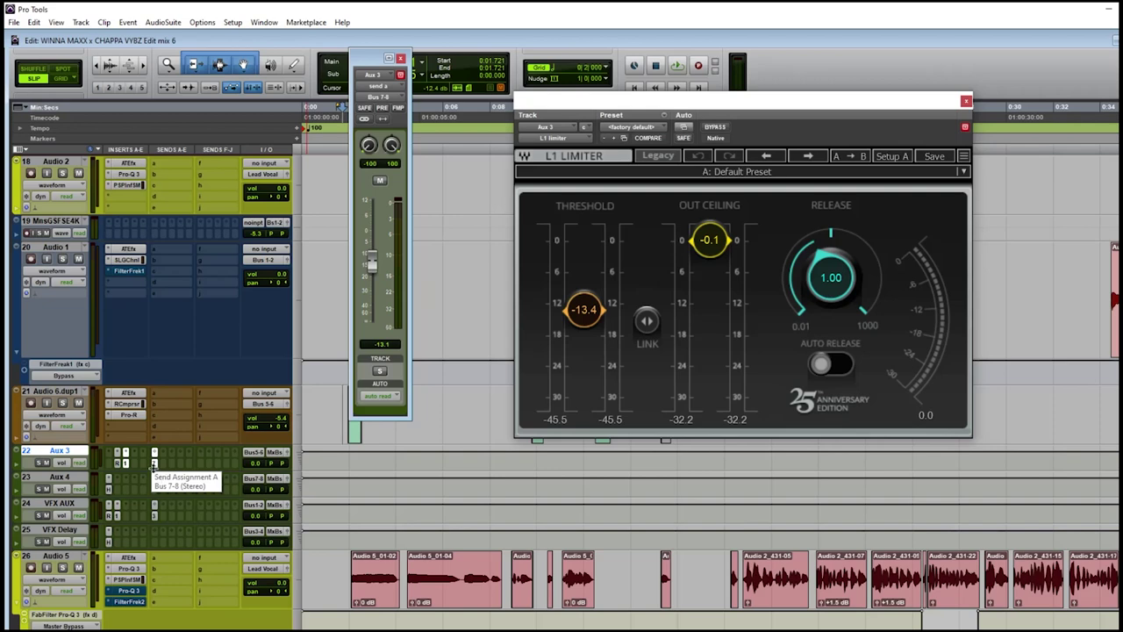
pyautogui.click(107, 491)
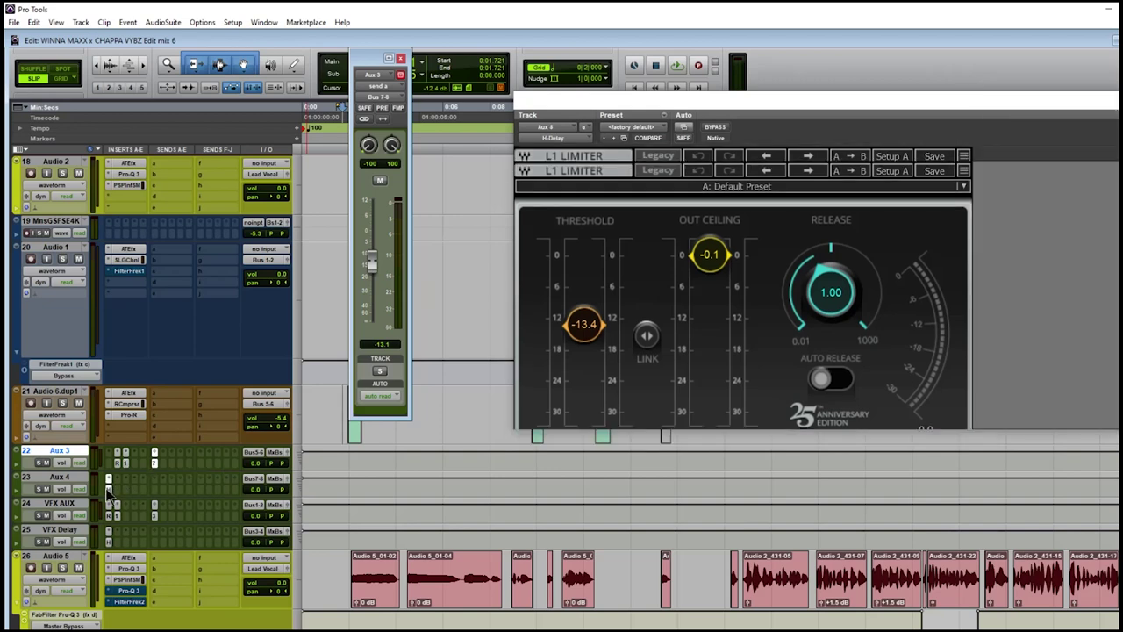
pyautogui.moveTo(952, 107); pyautogui.dragTo(797, 135)
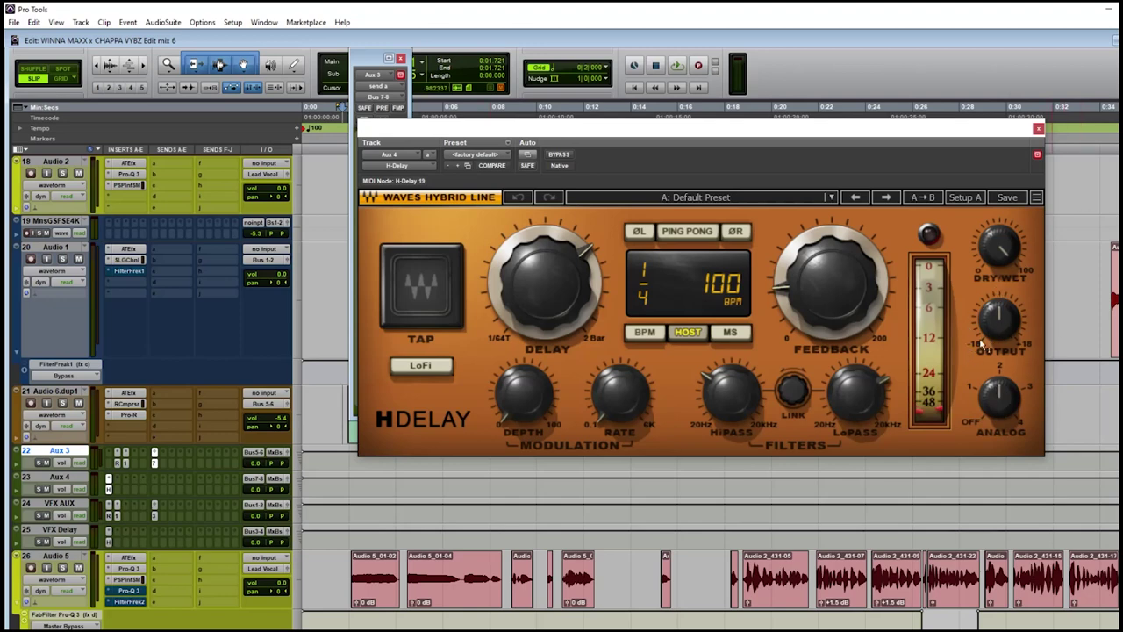
pyautogui.click(1038, 130)
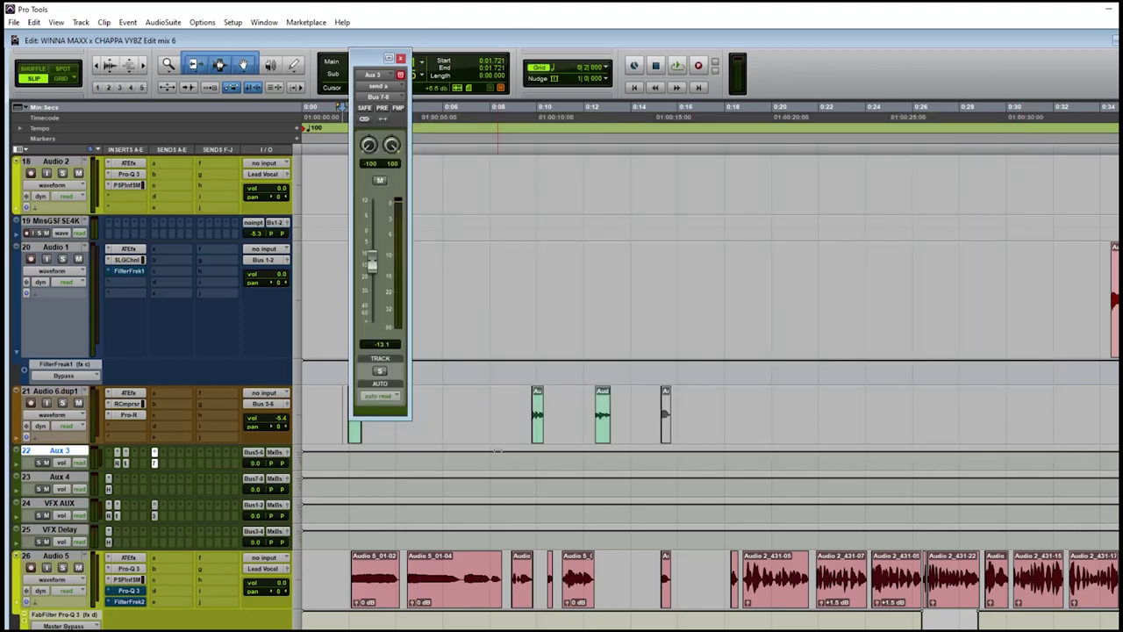
pyautogui.click(400, 58)
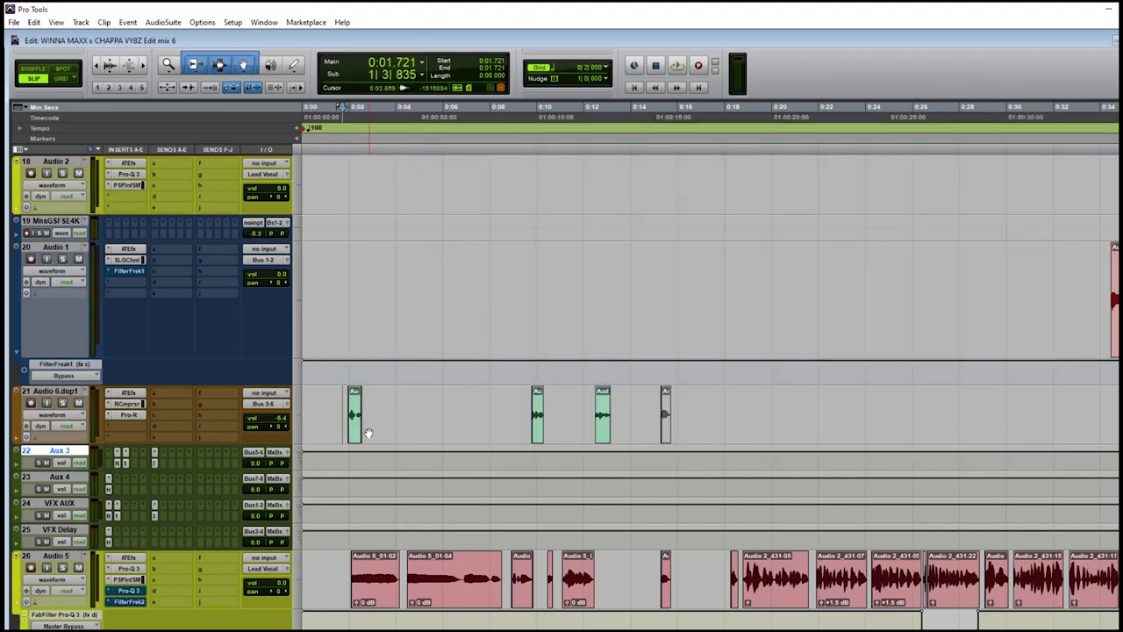
# Step: Play the first three Audio 6.dup1 clips in turn with their aux effects, and stop playback
pyautogui.press('space')
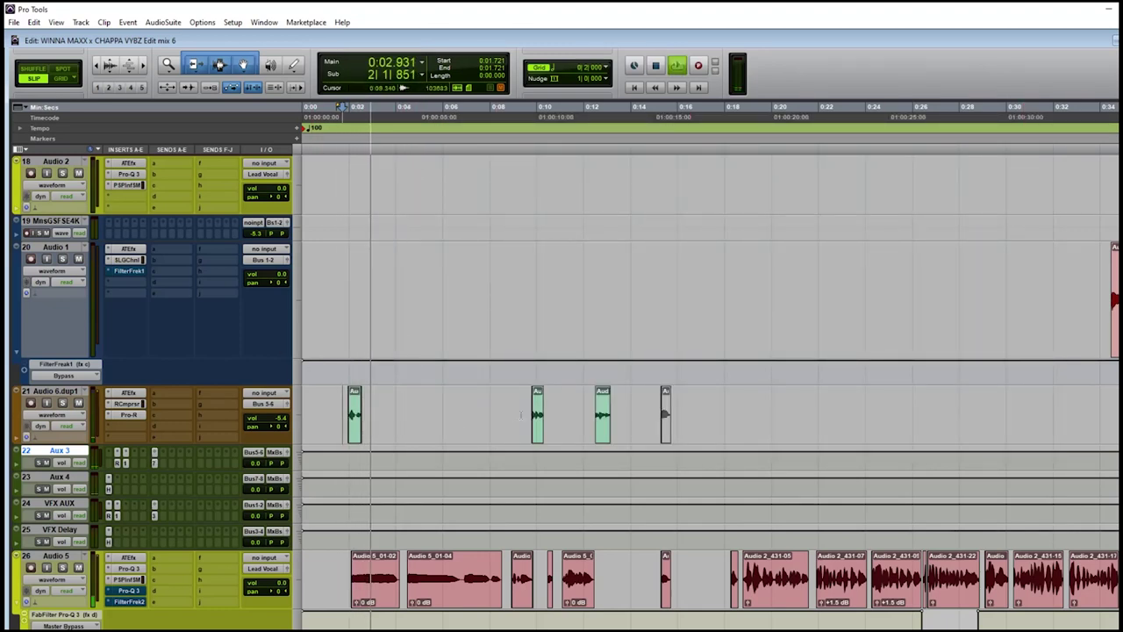
pyautogui.click(523, 415)
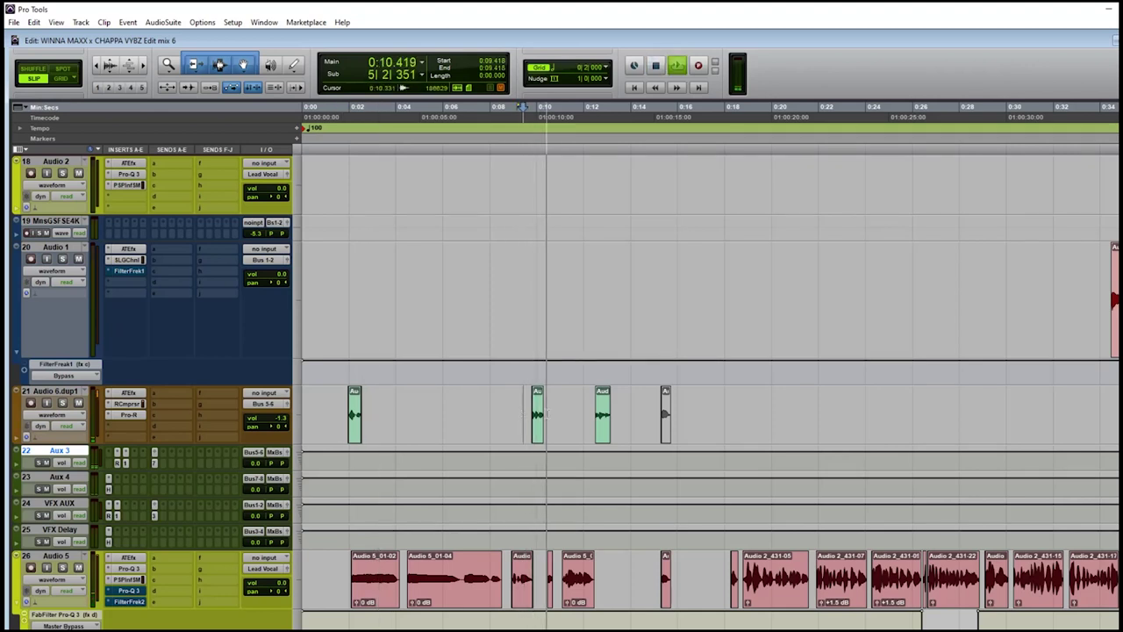
pyautogui.click(590, 406)
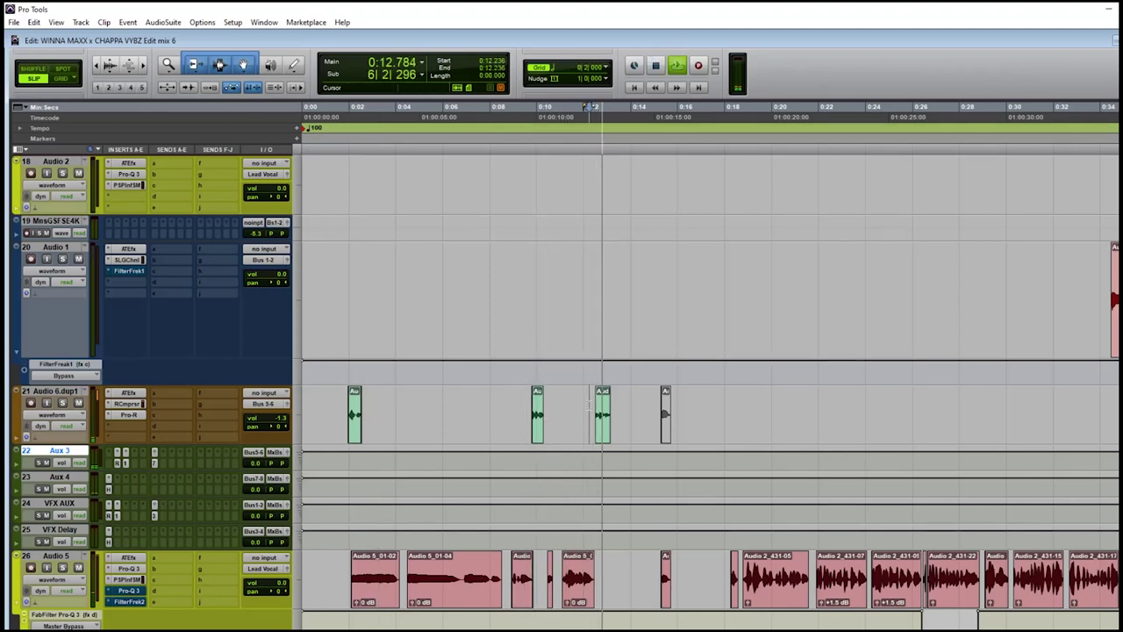
pyautogui.press('space')
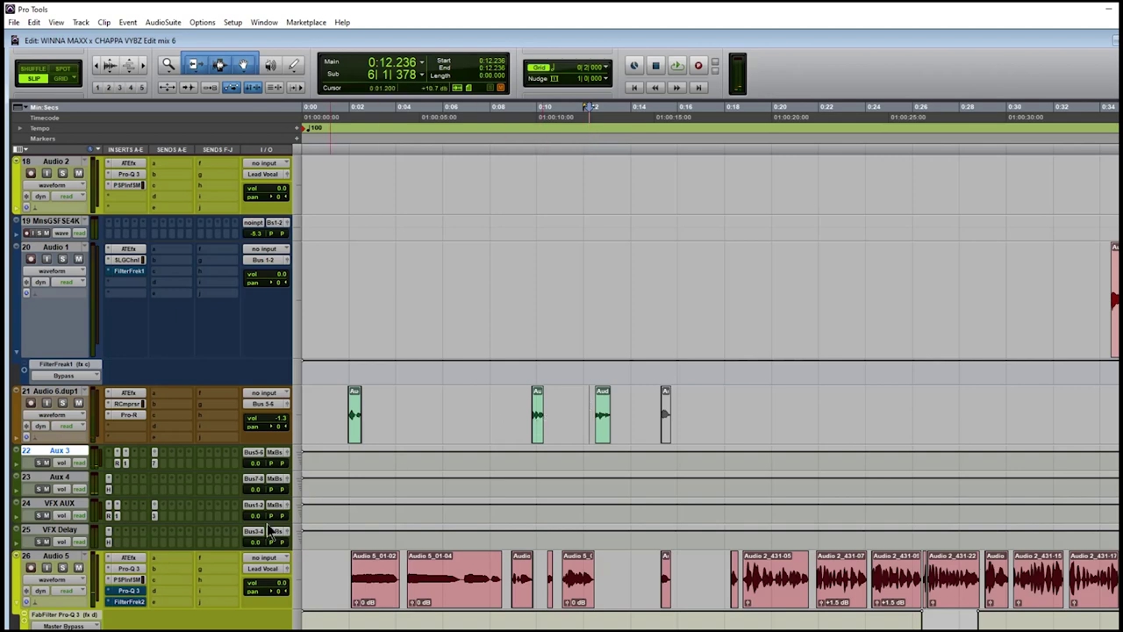
# Step: Highlight the first three Audio 6.dup1 clips, and look through the lower tracks down to Riddim and Mix
pyautogui.scroll(-6, 252, 537)
pyautogui.scroll(2, 252, 537)
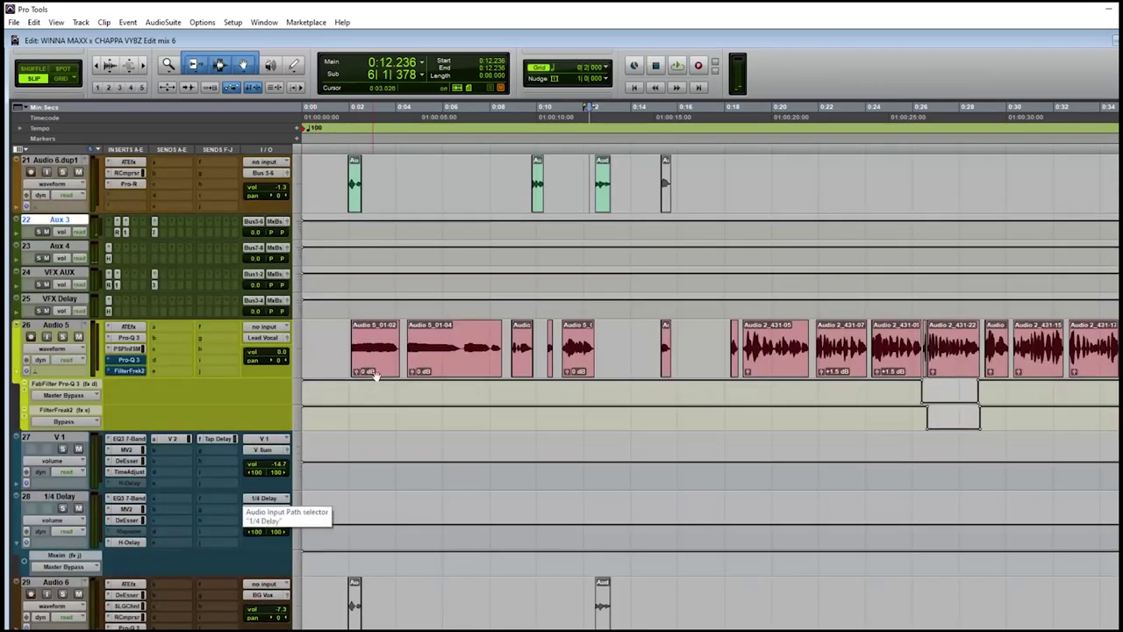
pyautogui.moveTo(337, 171); pyautogui.dragTo(630, 244)
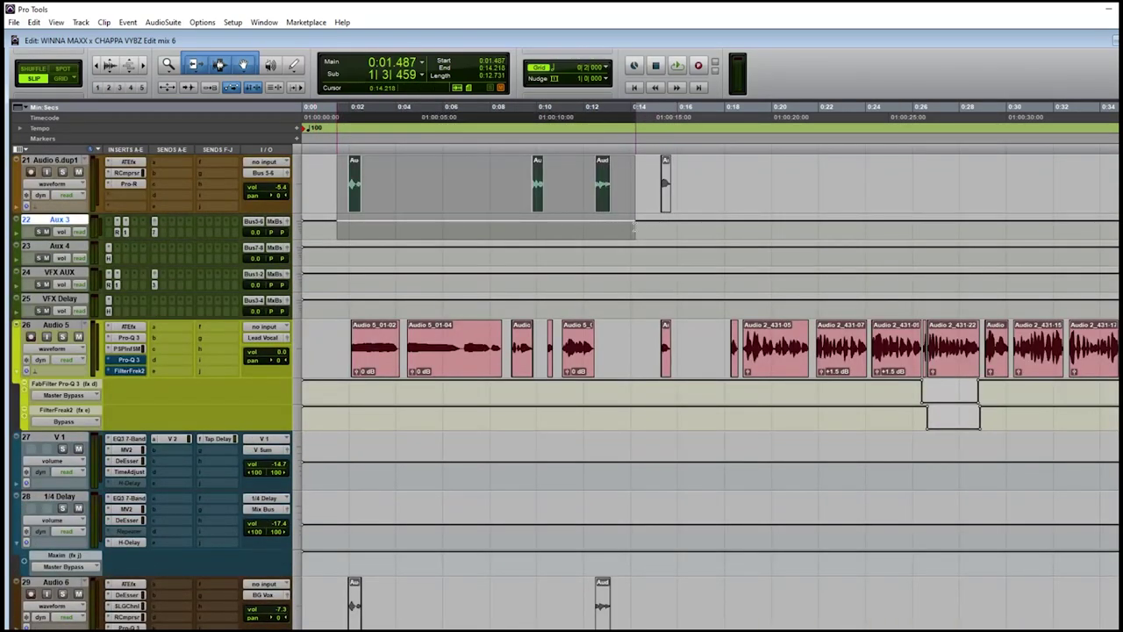
pyautogui.scroll(-2, 167, 529)
pyautogui.scroll(2, 168, 529)
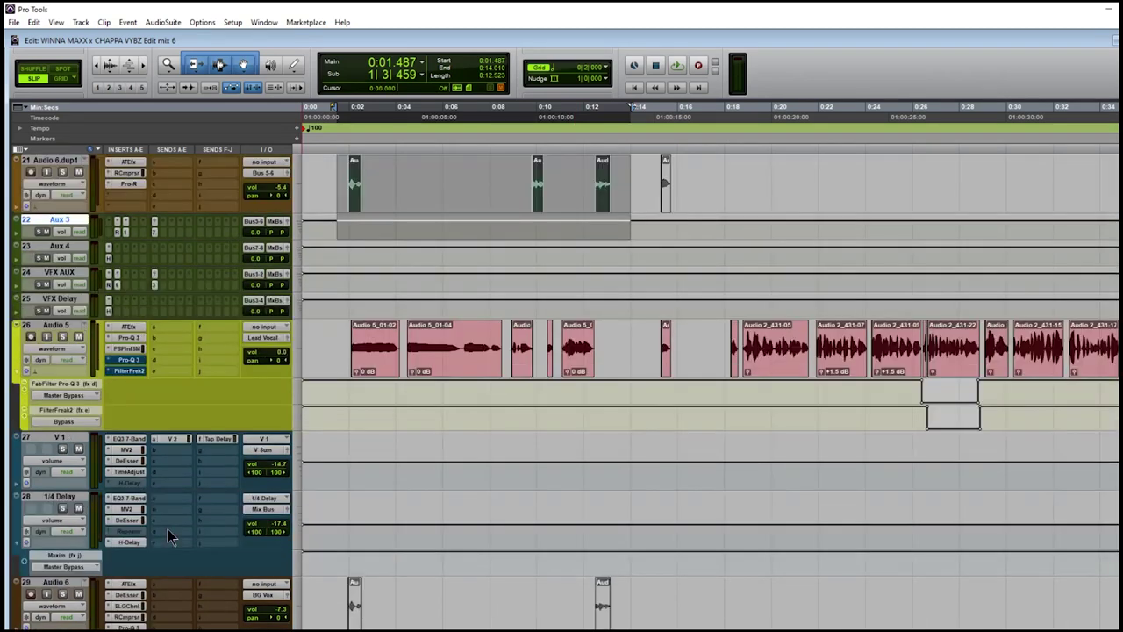
pyautogui.scroll(-8, 167, 529)
pyautogui.scroll(-2, 168, 529)
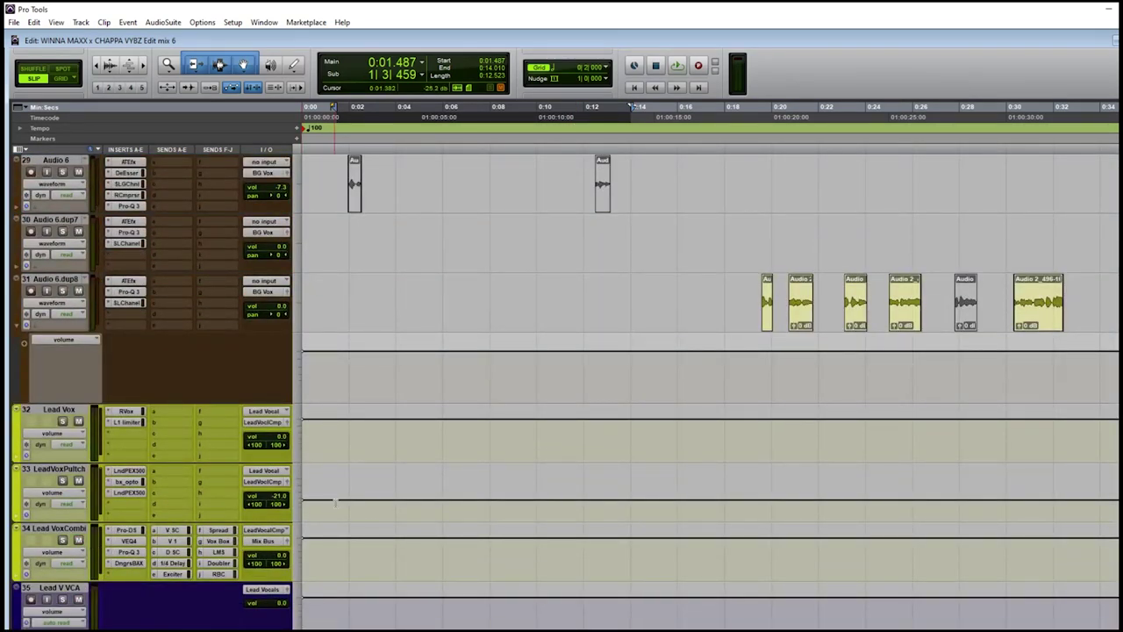
pyautogui.scroll(-8, 87, 526)
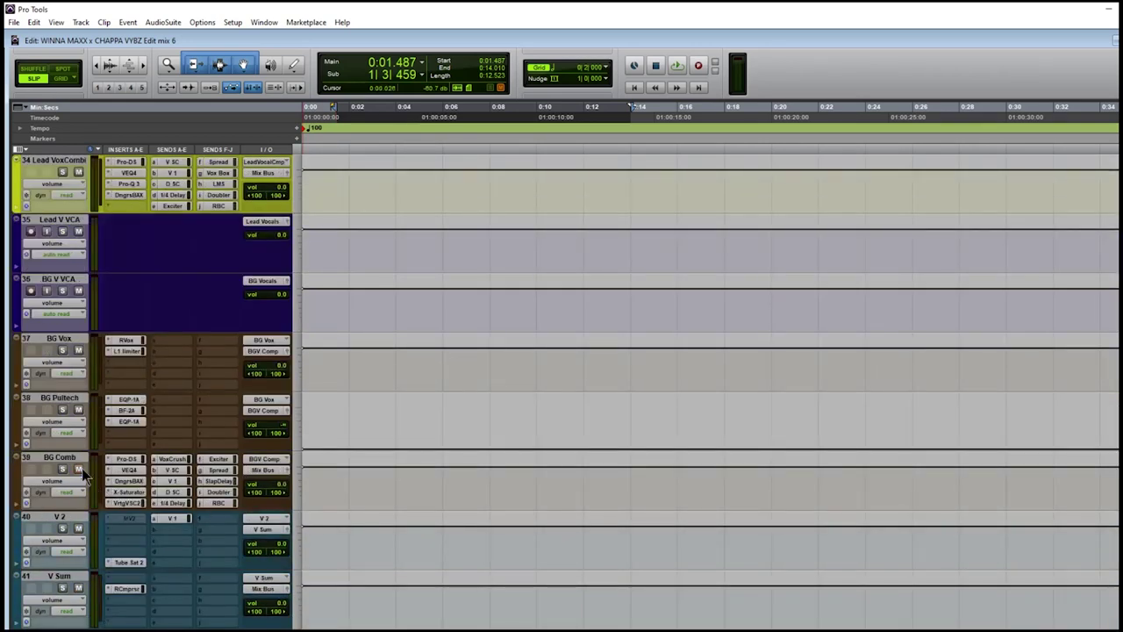
pyautogui.scroll(-15, 87, 474)
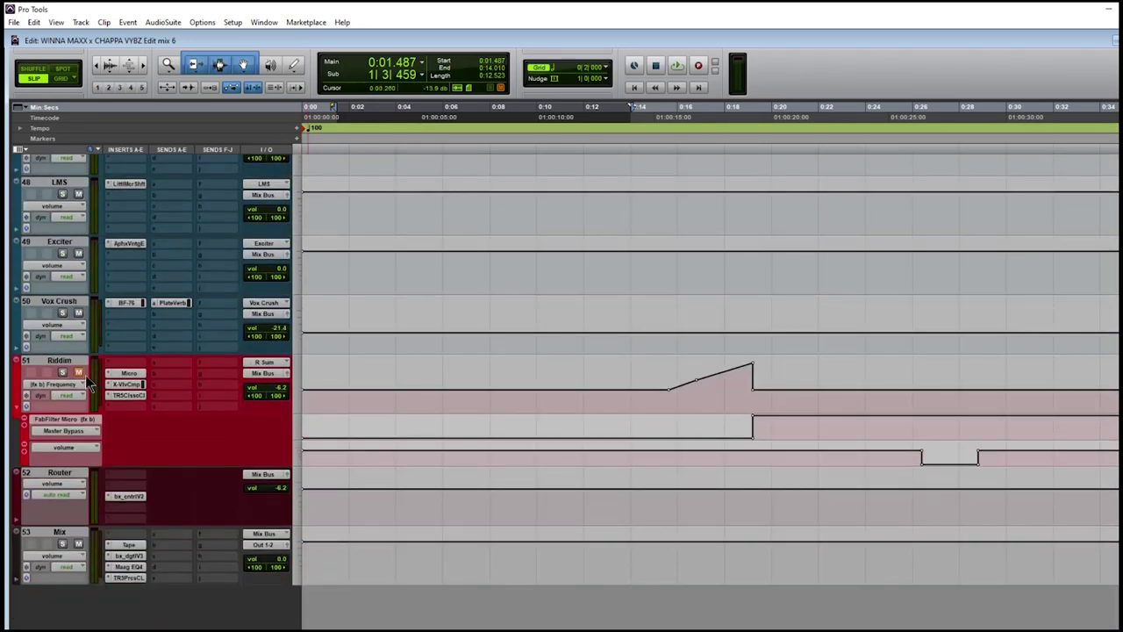
pyautogui.scroll(20, 592, 387)
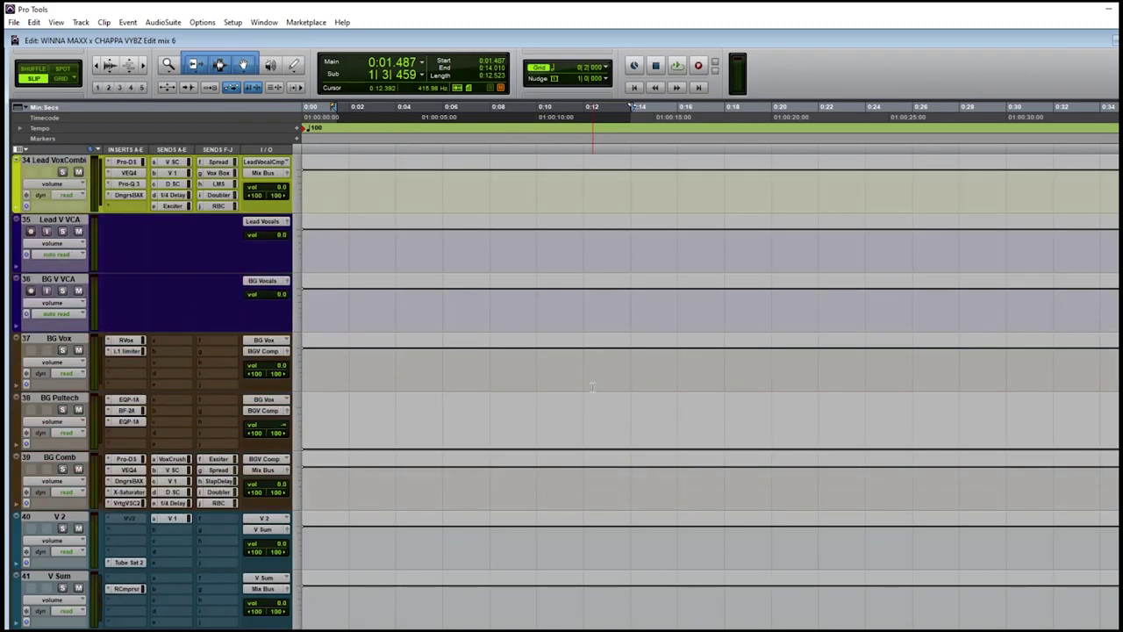
pyautogui.scroll(10, 593, 387)
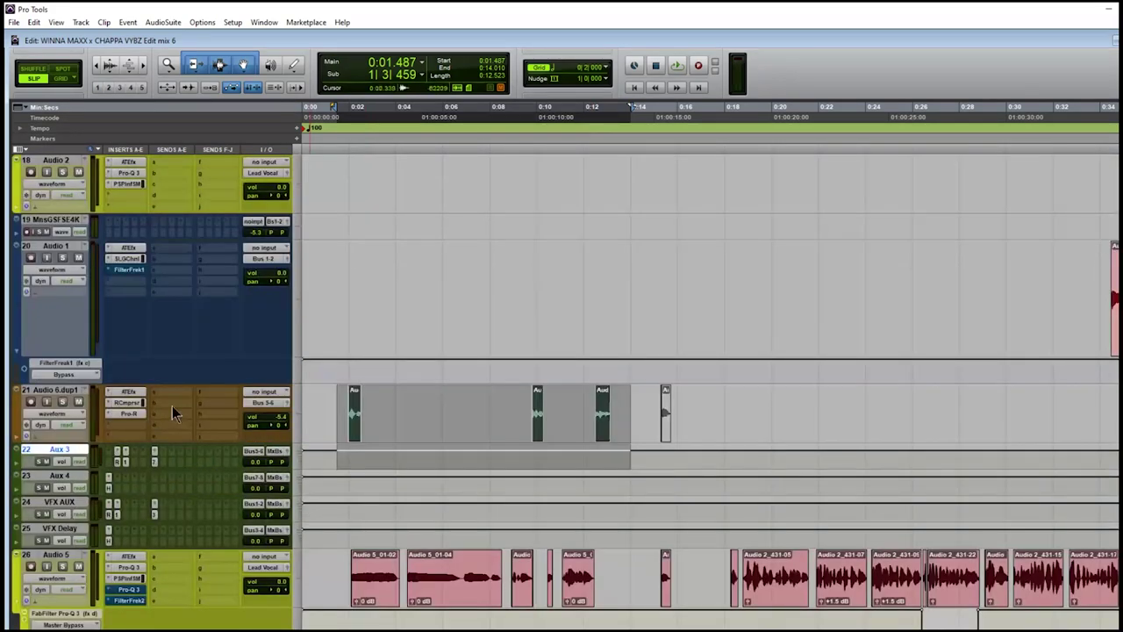
# Step: Play Audio 6.dup1 from 0:01.121 and from 0:09.522 to hear its effects in the mix
pyautogui.click(329, 406)
pyautogui.press('space')
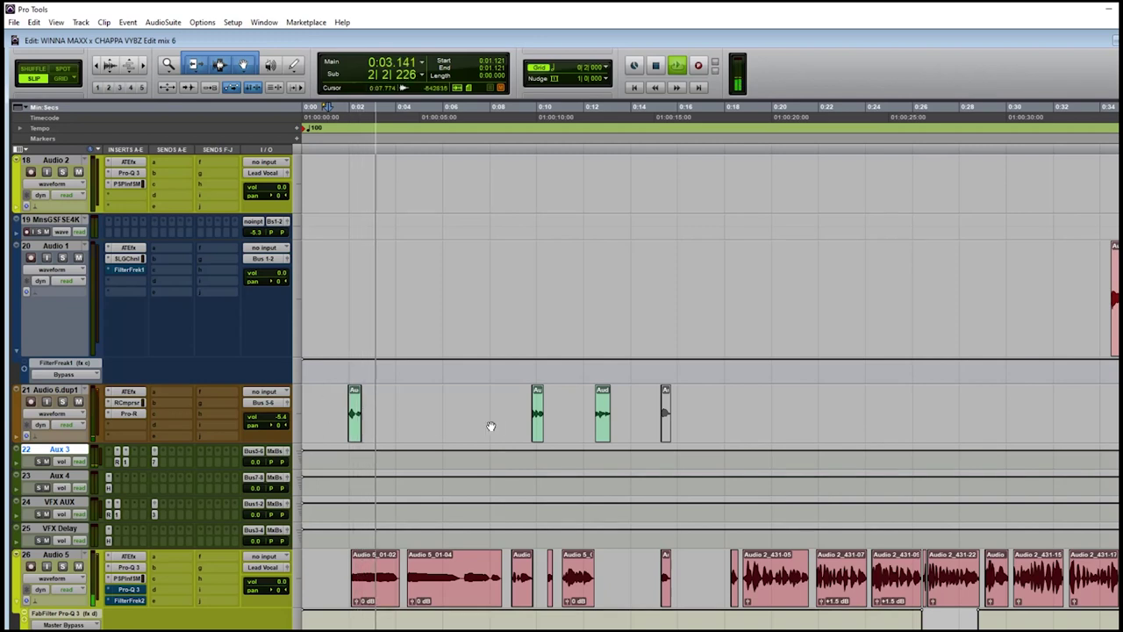
pyautogui.click(527, 408)
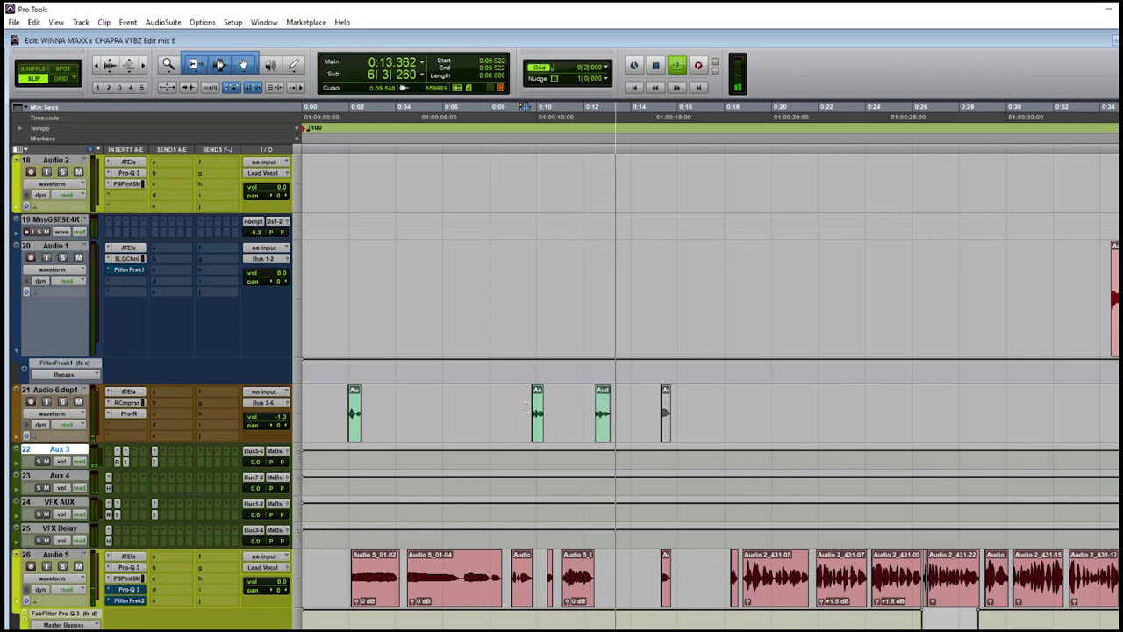
pyautogui.press('space')
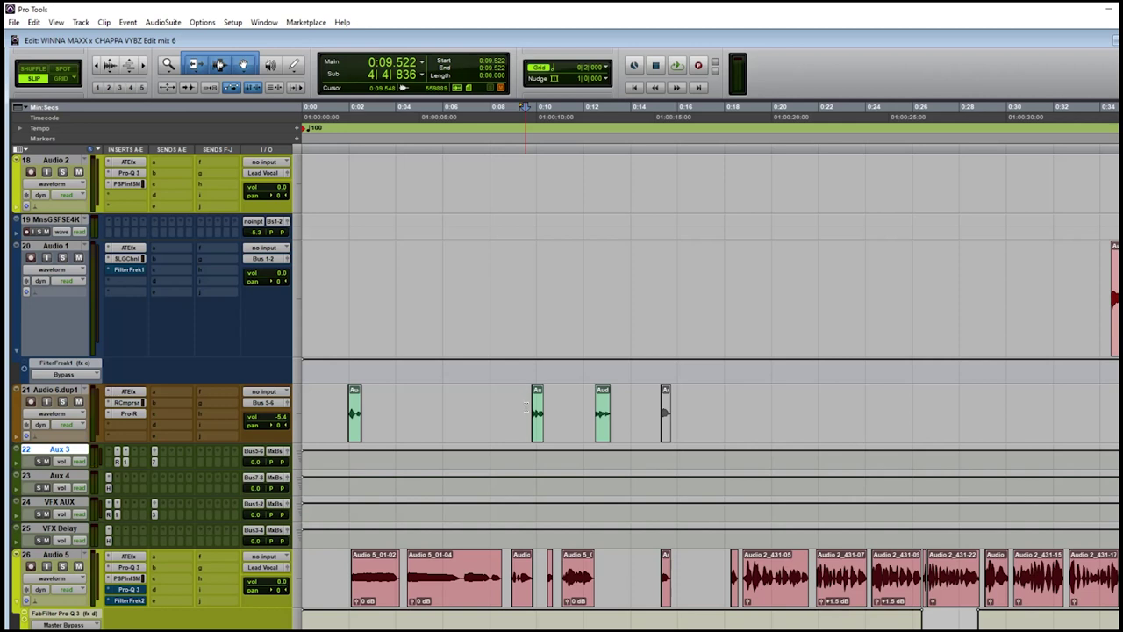
# Step: Locate the Audio 2_04-07 clip on Audio 1 and play into it from 2:12.966 and from 2:11.349
pyautogui.scroll(-3, 525, 406)
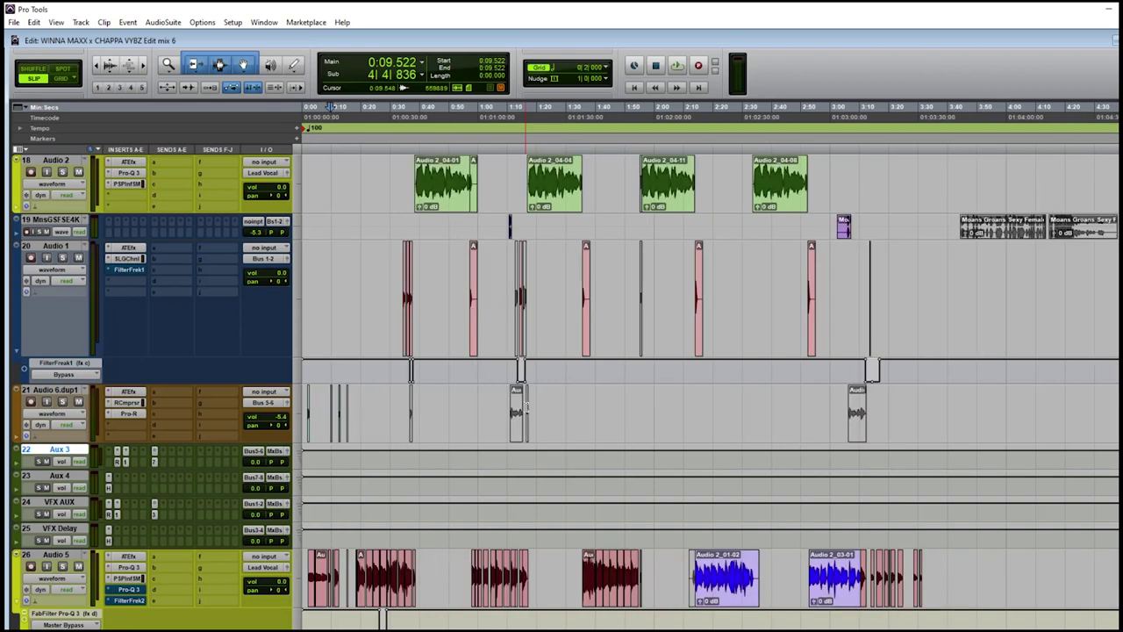
pyautogui.click(688, 281)
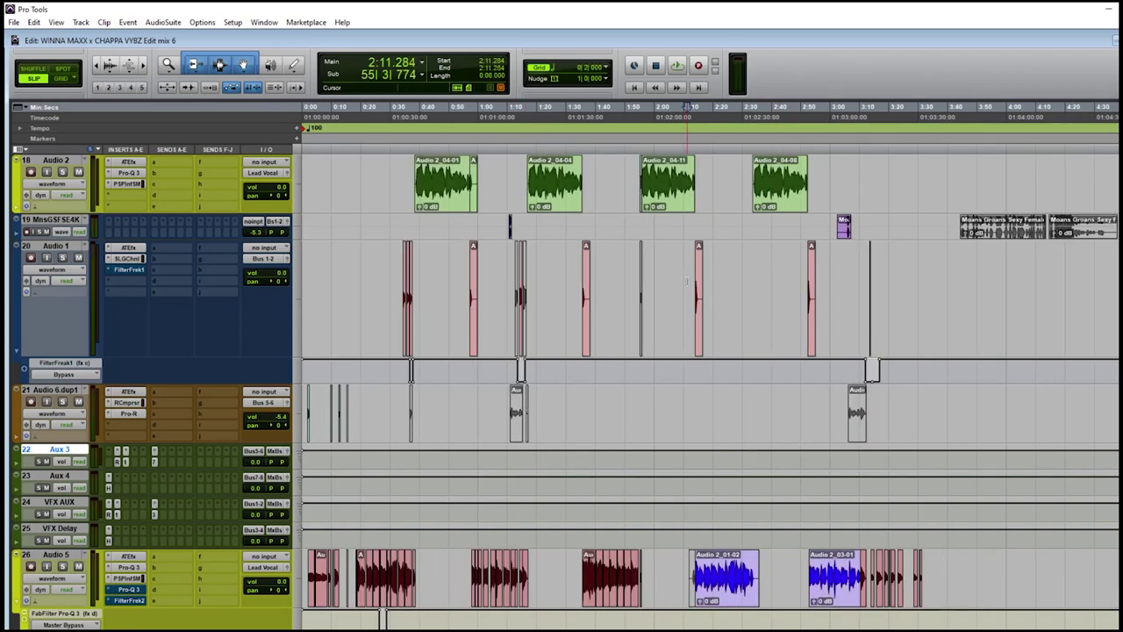
pyautogui.scroll(4, 687, 281)
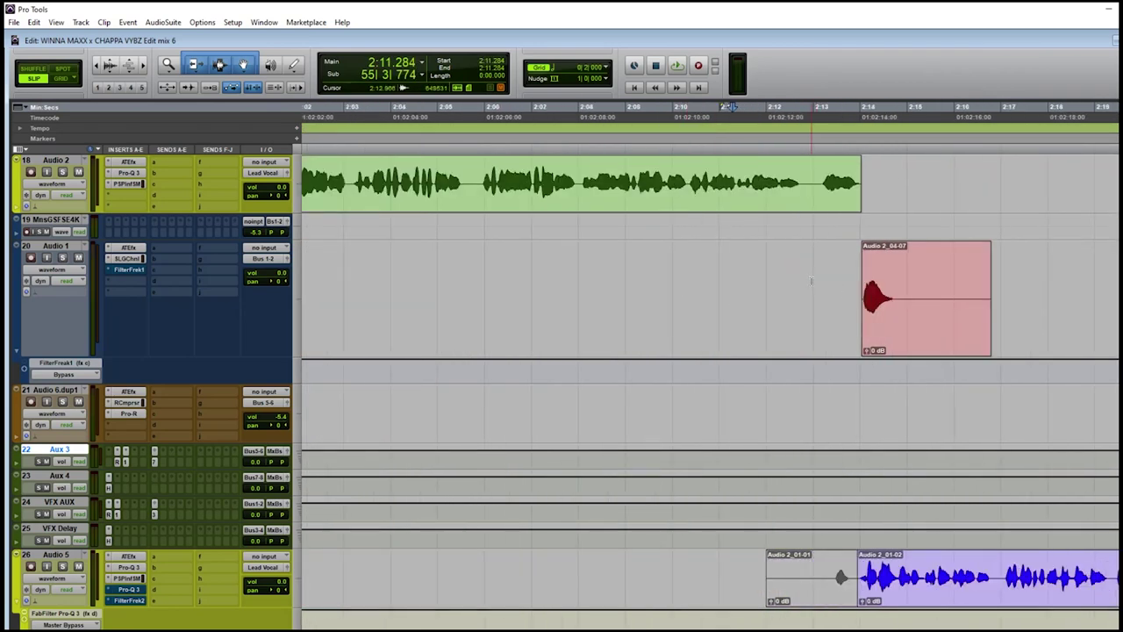
pyautogui.click(811, 281)
pyautogui.press('space')
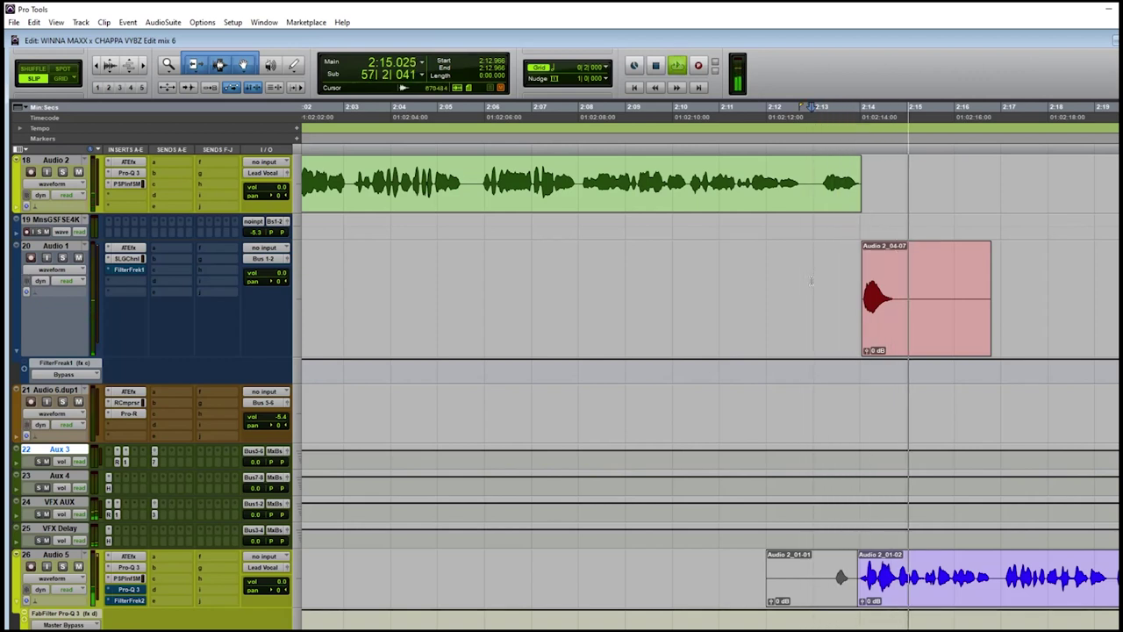
pyautogui.click(735, 279)
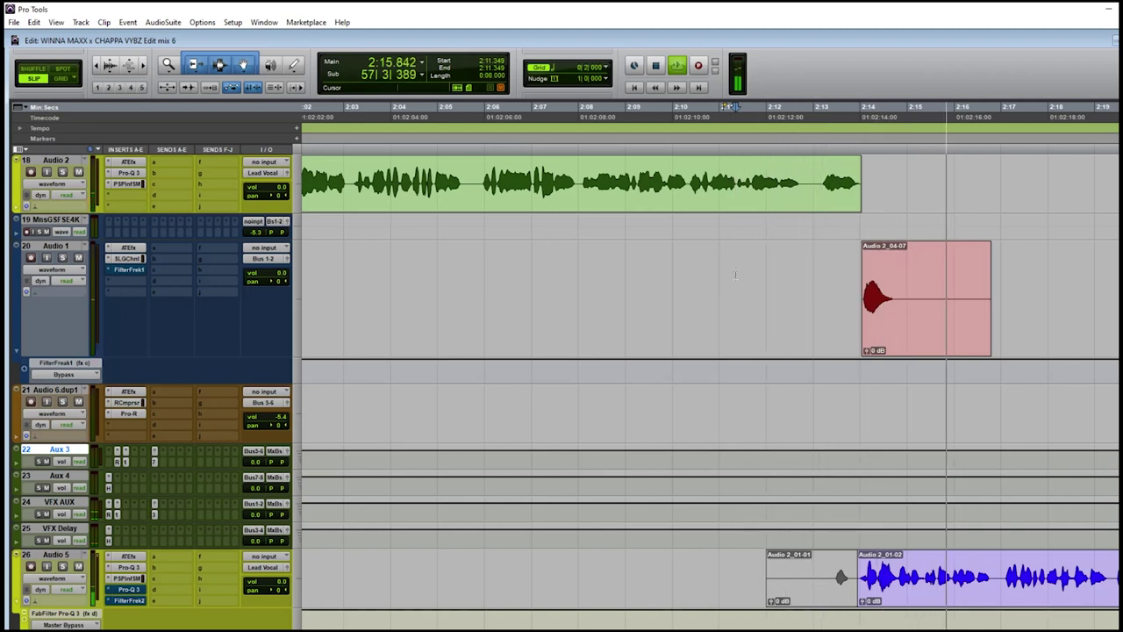
pyautogui.press('space')
# Step: Highlight the tail of the Audio 2_04-07 clip, mute Audio 5, and replay from 2:13.906 to hear the effect tail
pyautogui.moveTo(907, 289); pyautogui.dragTo(1004, 291)
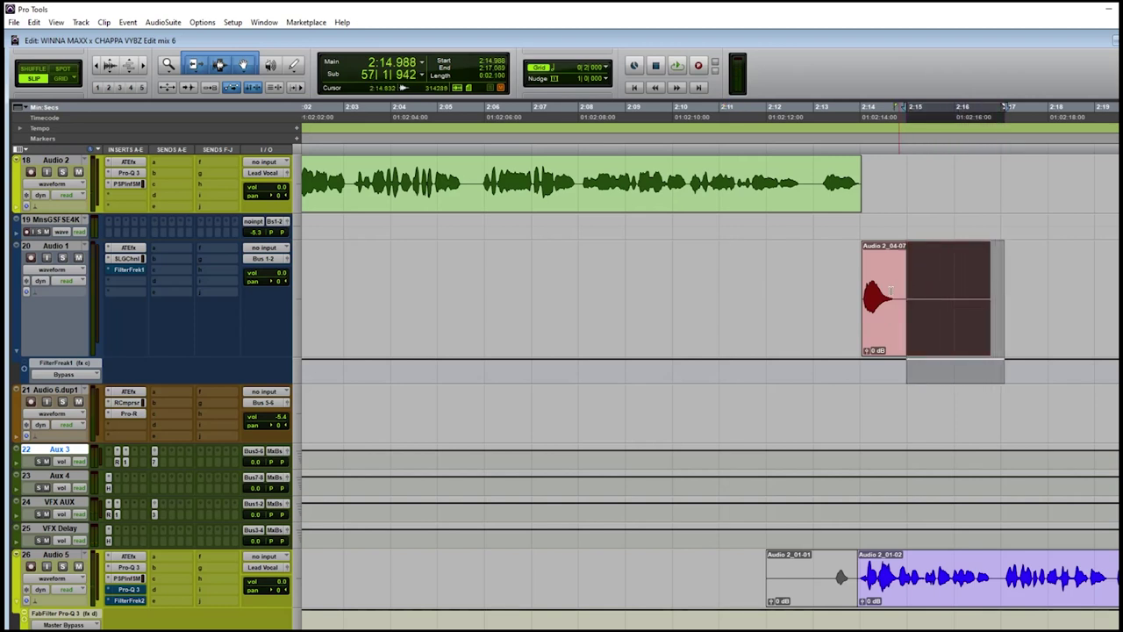
pyautogui.click(863, 291)
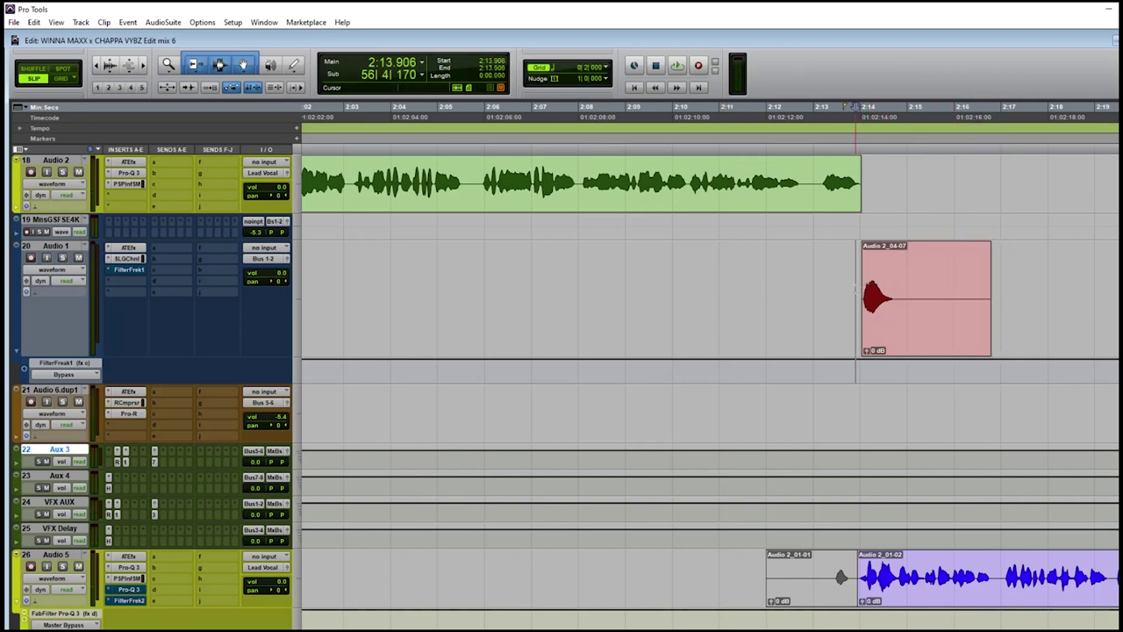
pyautogui.click(78, 566)
pyautogui.press('space')
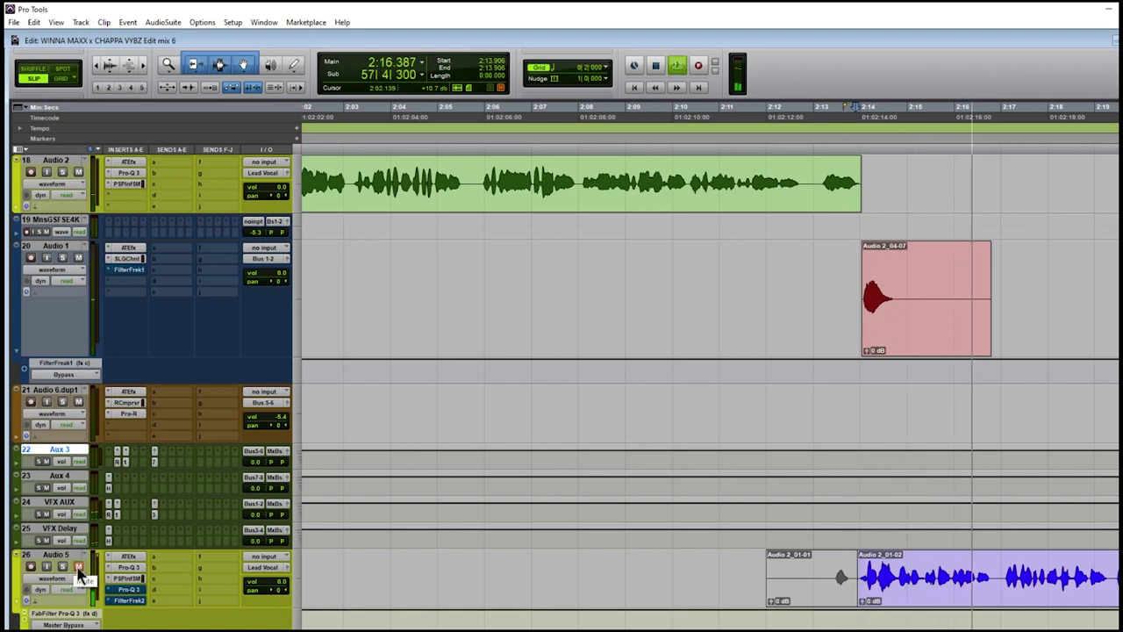
pyautogui.press('space')
# Step: Look through the tracks from Audio 5 down to Audio 6.dup8 across the song, and return up to Audio 6.dup1
pyautogui.scroll(-5, 848, 432)
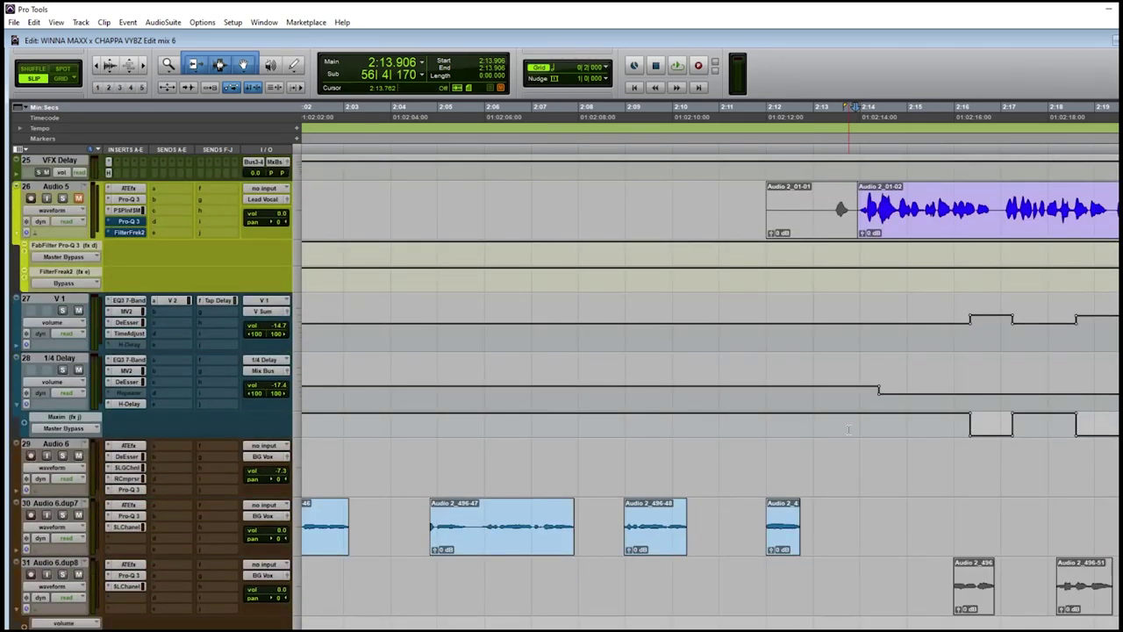
pyautogui.scroll(-3, 851, 431)
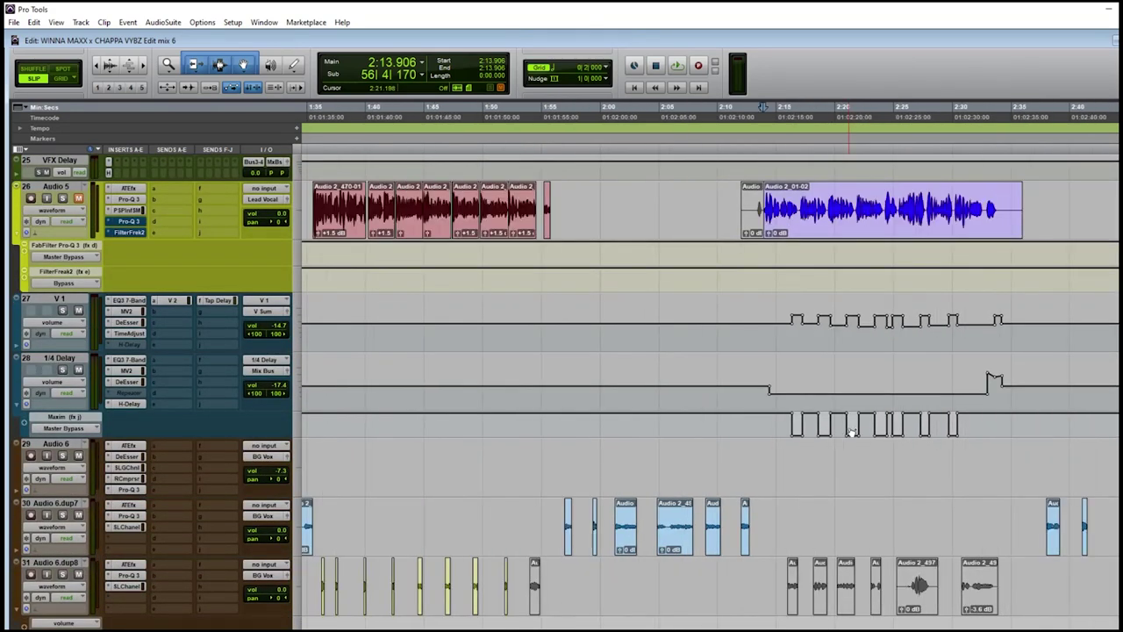
pyautogui.scroll(-2, 851, 432)
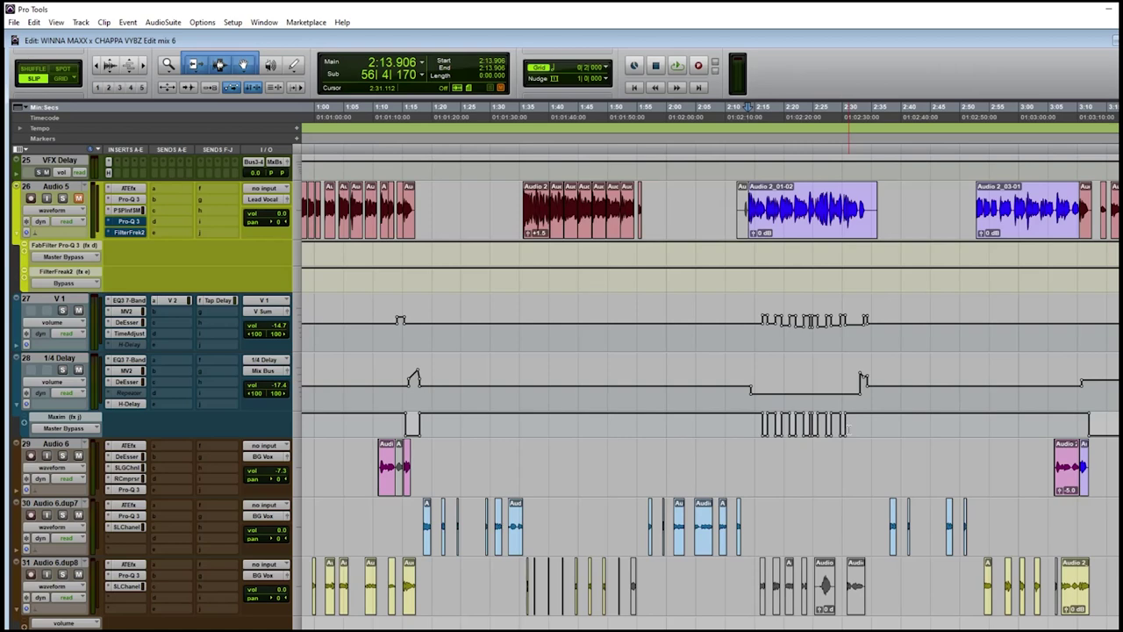
pyautogui.scroll(1, 849, 428)
pyautogui.scroll(2, 848, 428)
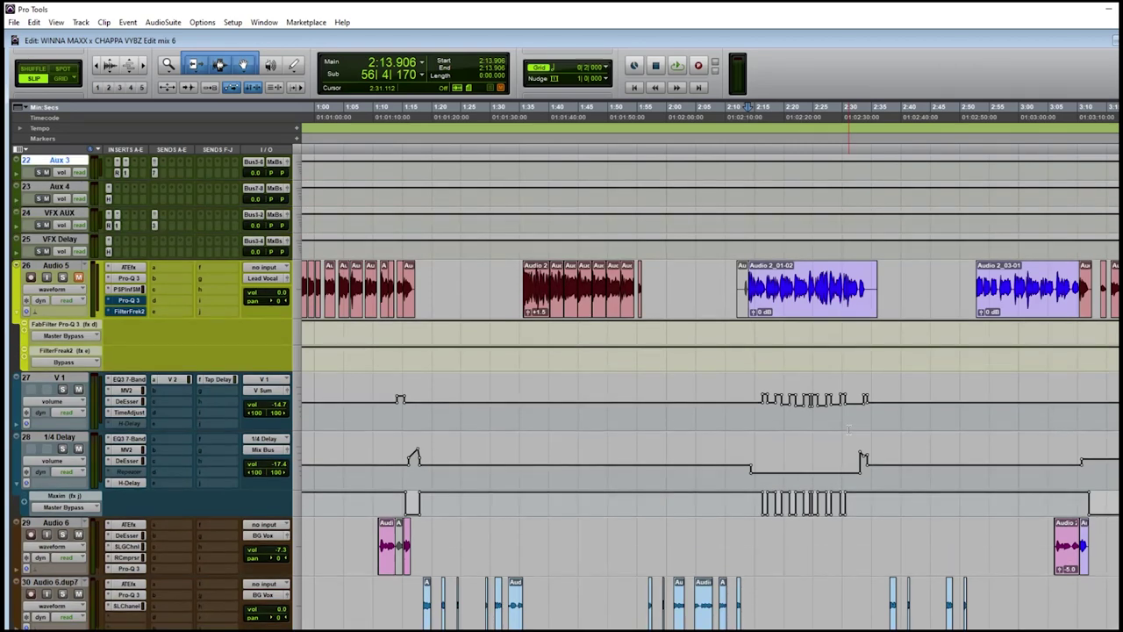
pyautogui.scroll(2, 849, 428)
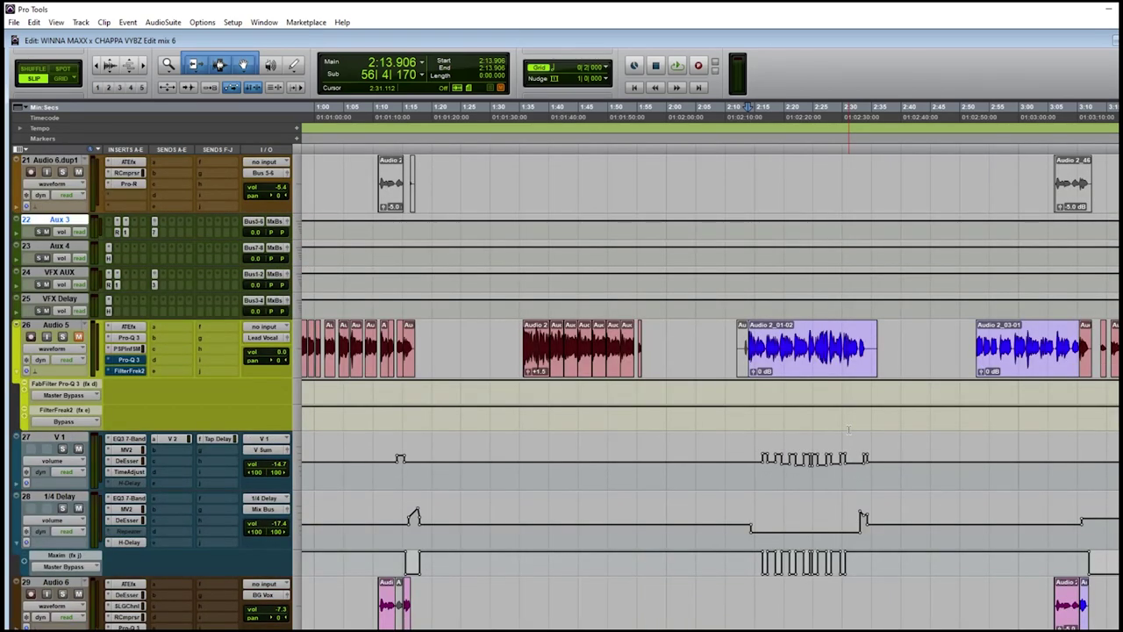
pyautogui.scroll(8, 848, 428)
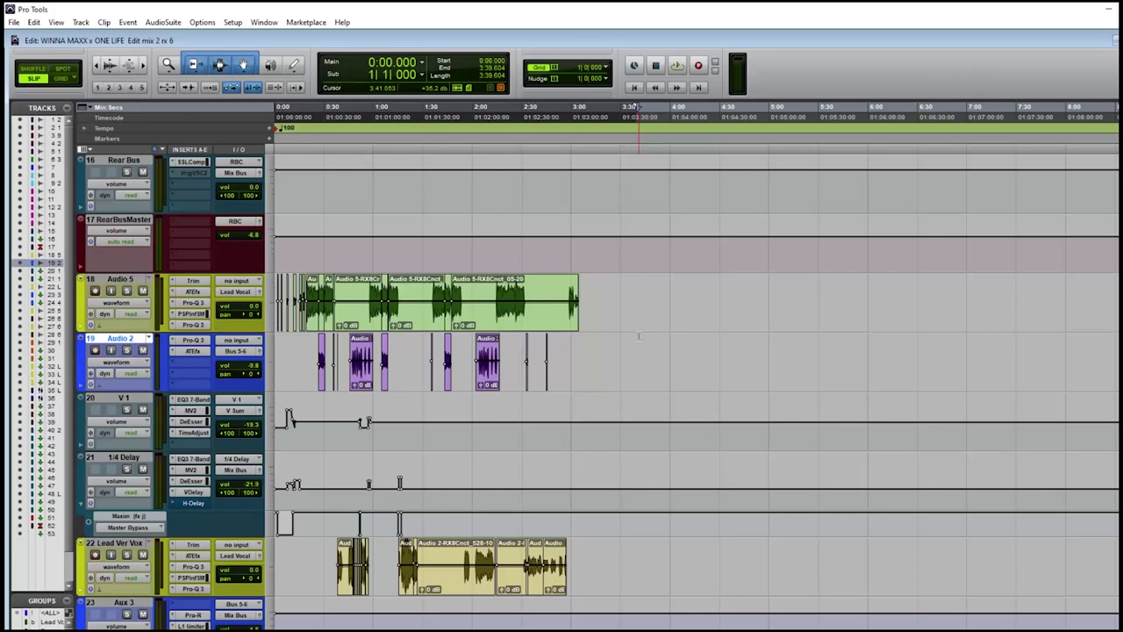
# Step: Switch to the ONE LIFE session and look over its first minute on the vocal and aux tracks, from Audio 5 down to Audio 6.dup3
pyautogui.hotkey('ctrl', ']')
pyautogui.hotkey('ctrl', ']')
pyautogui.hotkey('ctrl', ']')
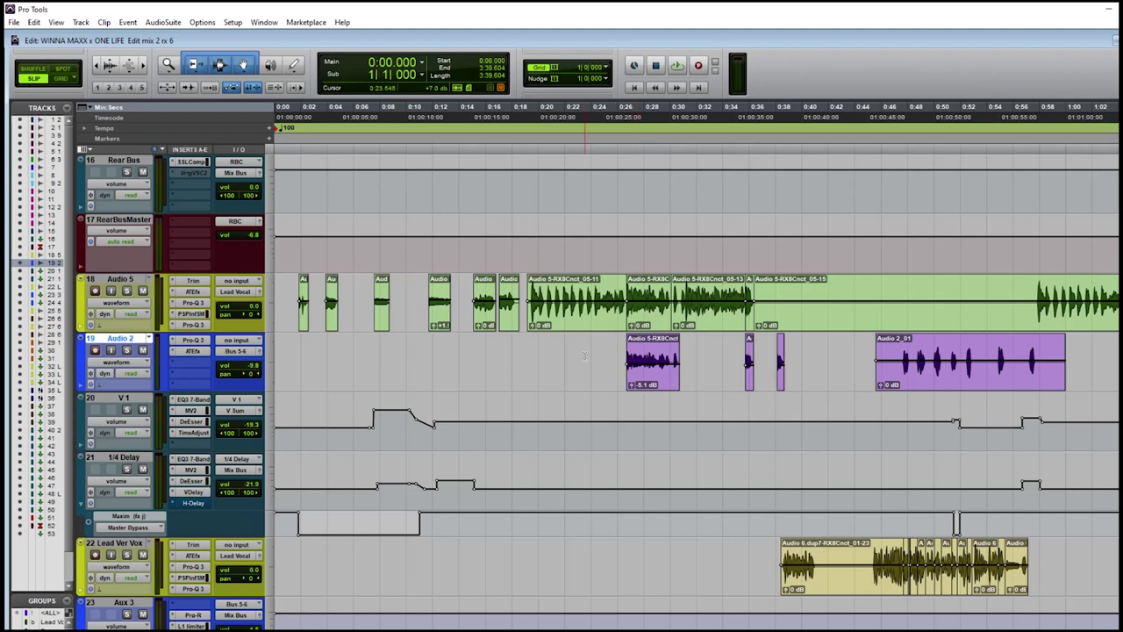
pyautogui.scroll(-2, 585, 356)
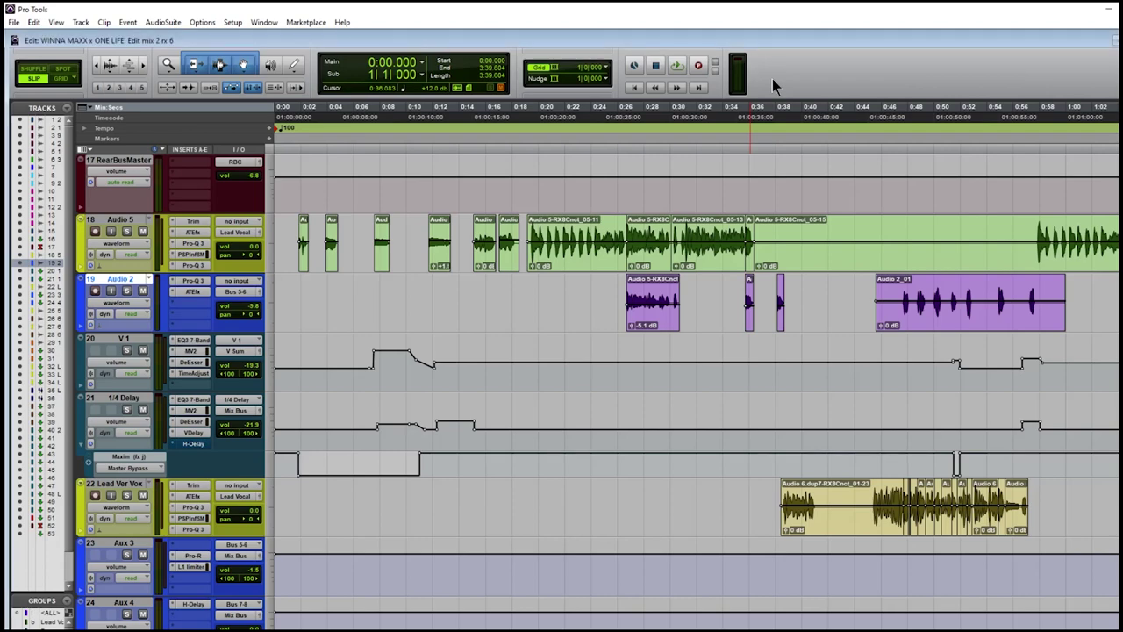
pyautogui.scroll(-5, 375, 351)
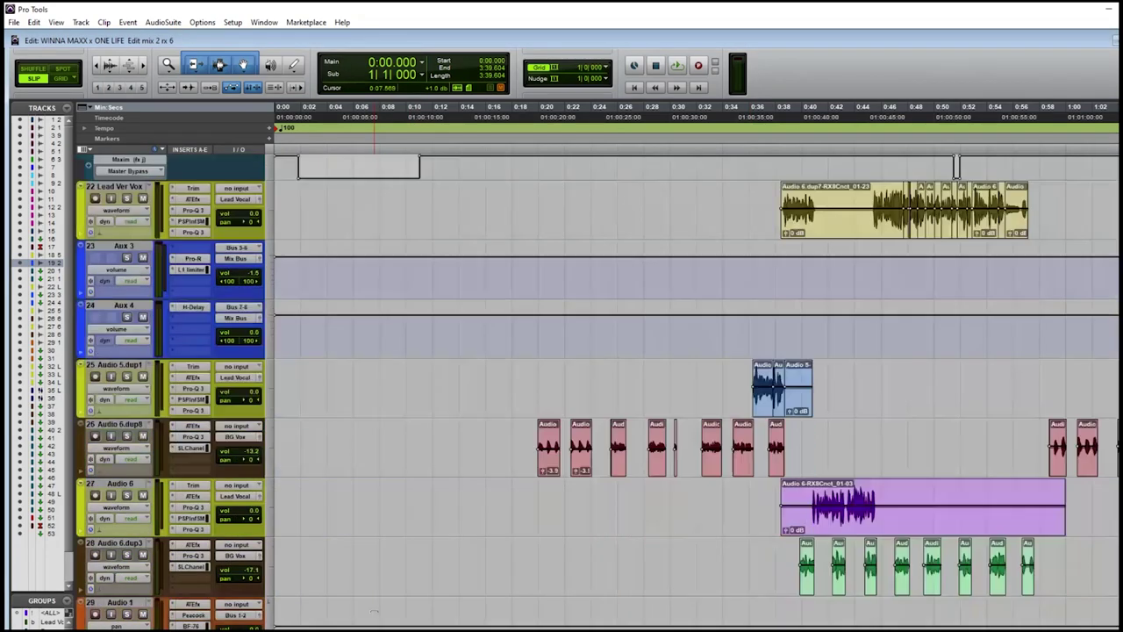
pyautogui.scroll(2, 375, 351)
# Step: In the Mix window, toggle the mutes on the lead vocal and background vocal bus strips, and return to the Edit window
pyautogui.click(233, 24)
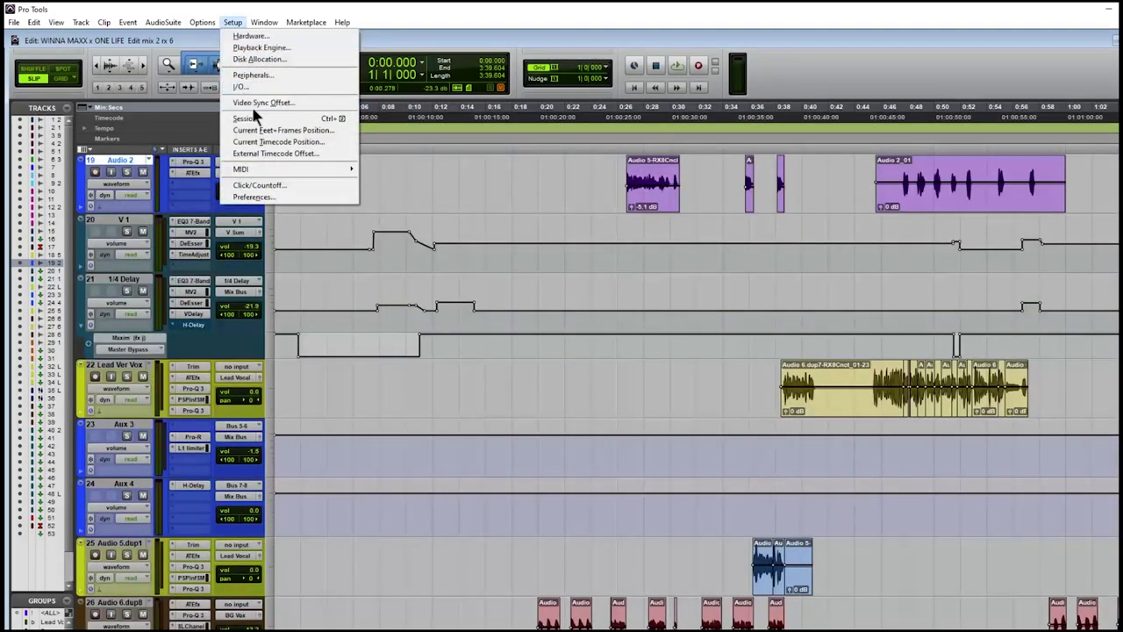
pyautogui.click(268, 88)
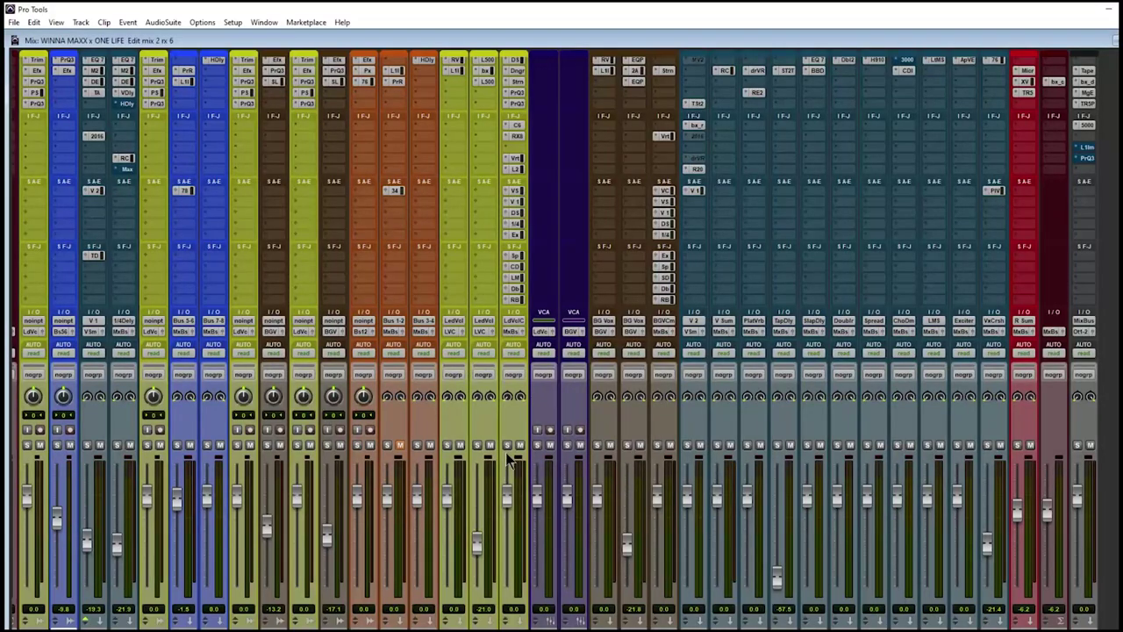
pyautogui.click(522, 447)
pyautogui.click(667, 447)
pyautogui.hotkey('ctrl', '=')
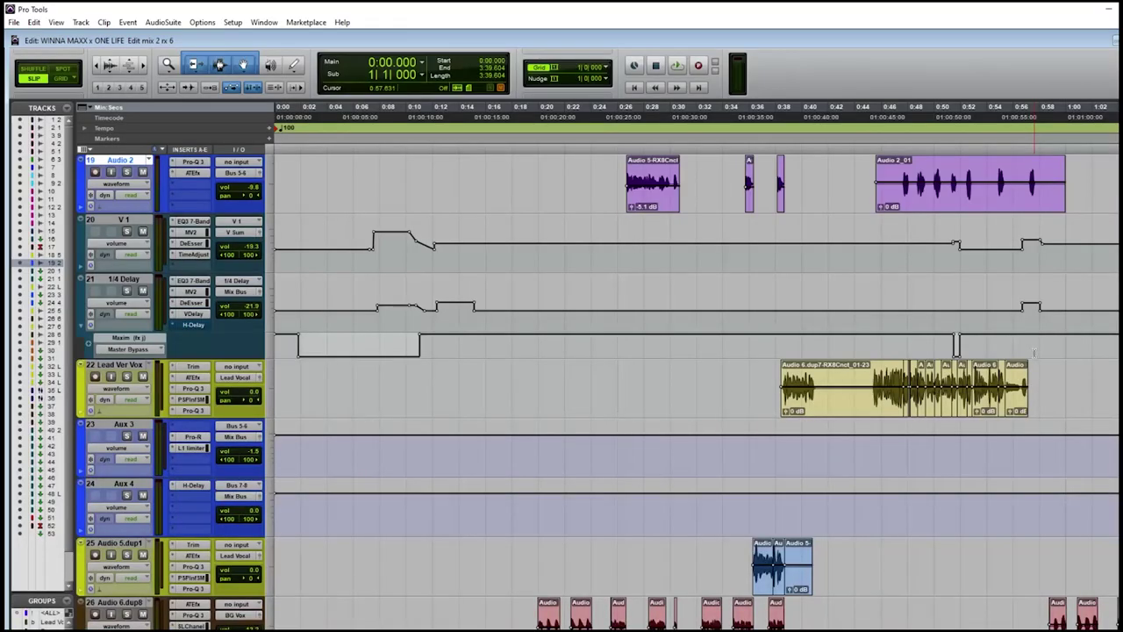
# Step: Play the Audio 2 effect clips against Audio 5 from 0:25.959 and from 0:47.322
pyautogui.scroll(5, 865, 433)
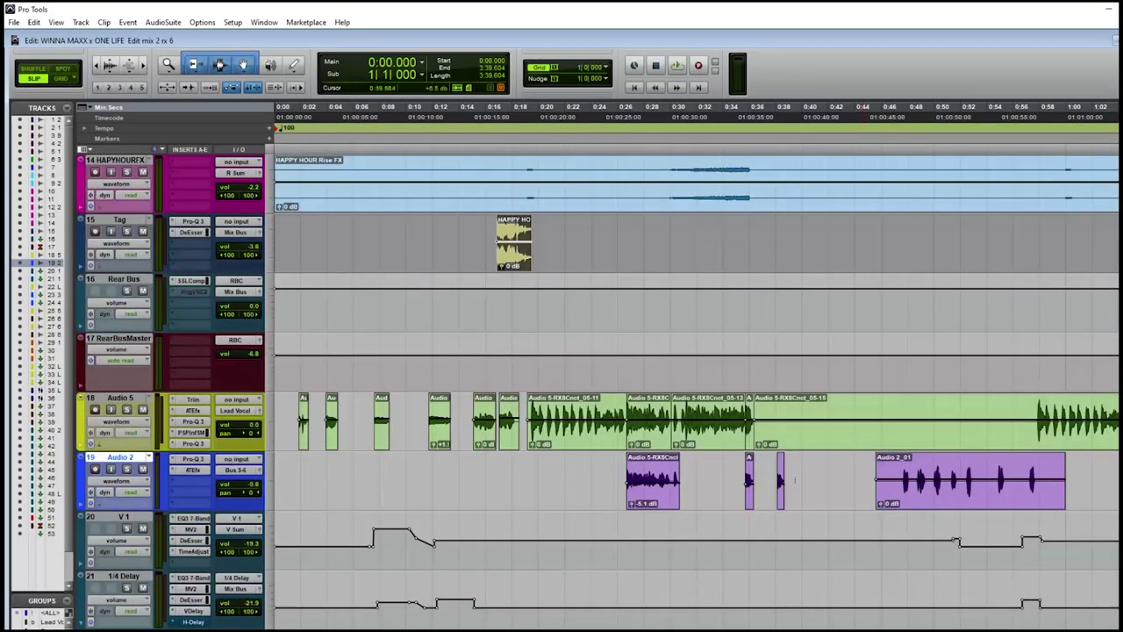
pyautogui.click(618, 109)
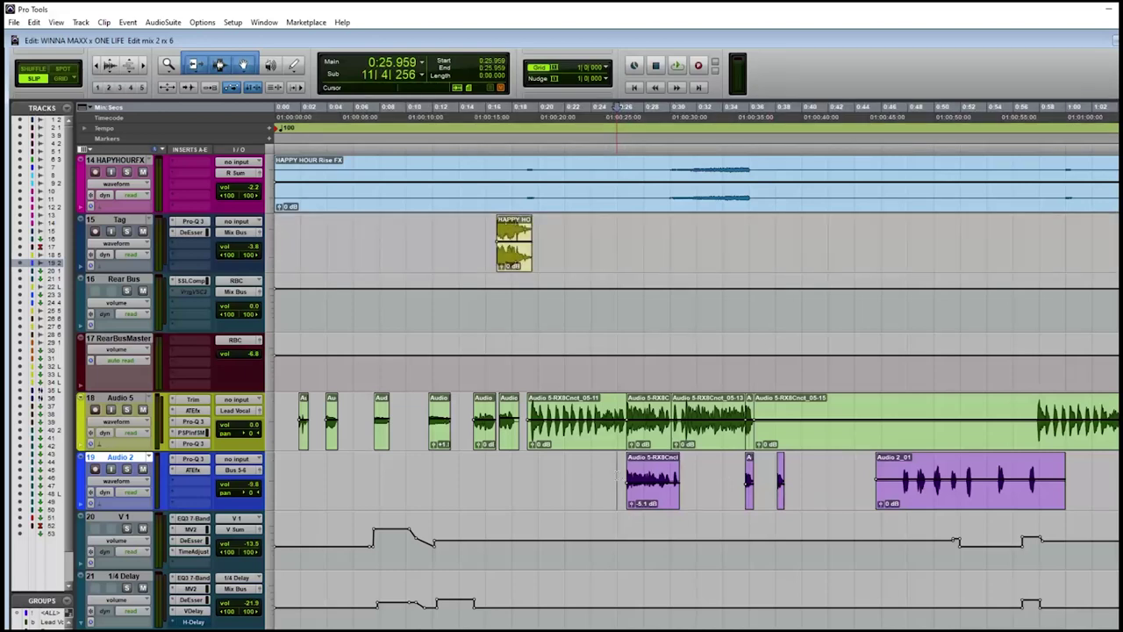
pyautogui.press('space')
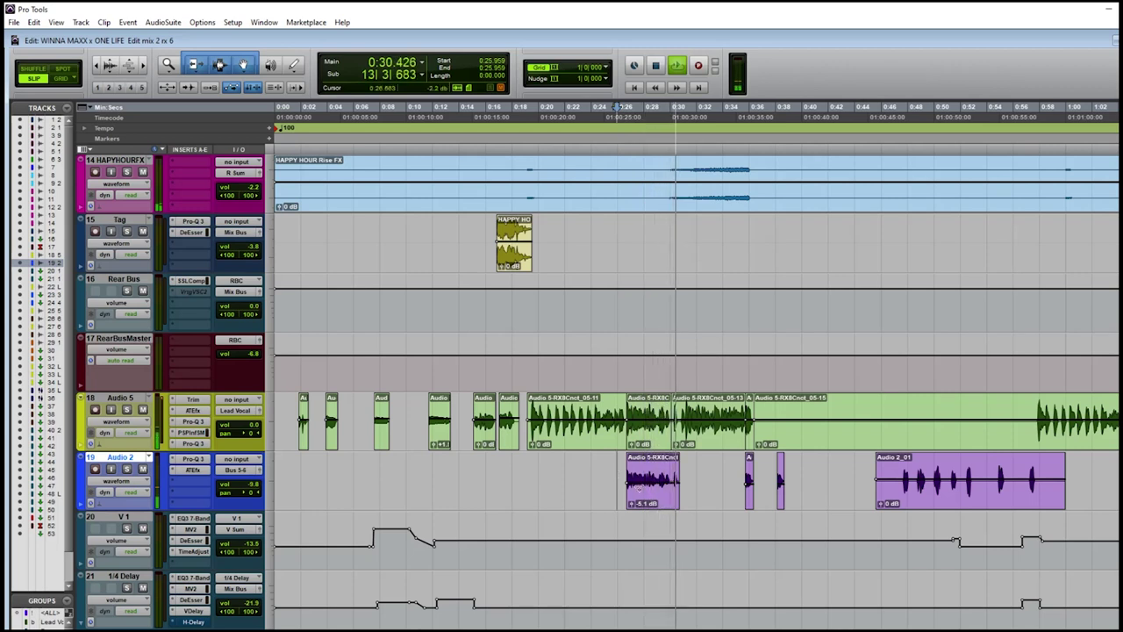
pyautogui.press('space')
pyautogui.click(901, 471)
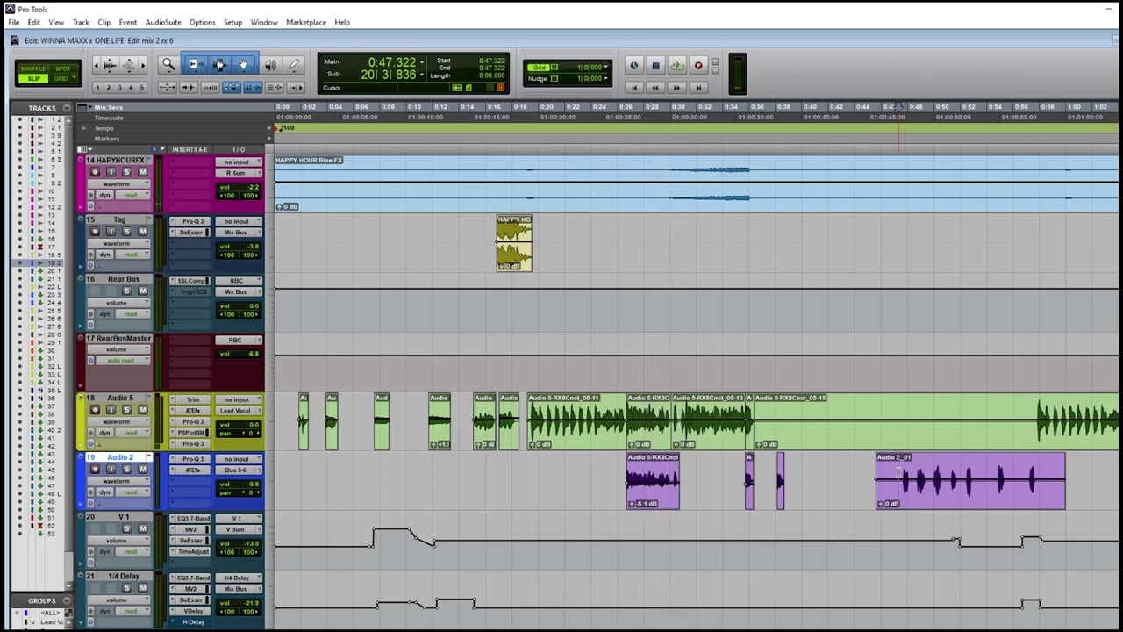
pyautogui.press('space')
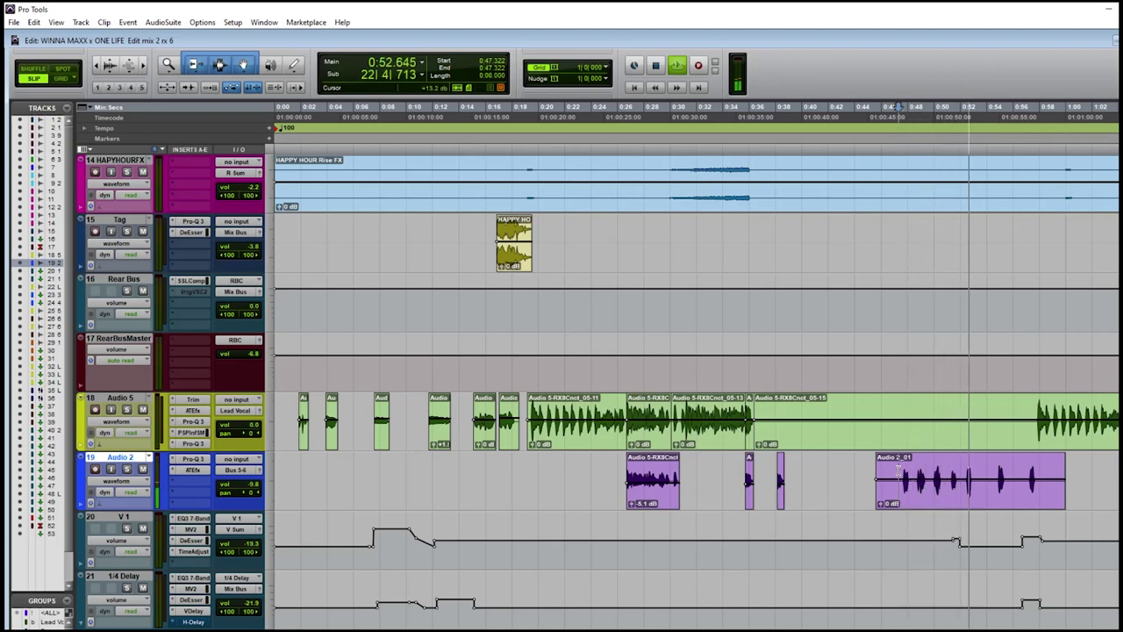
pyautogui.press('space')
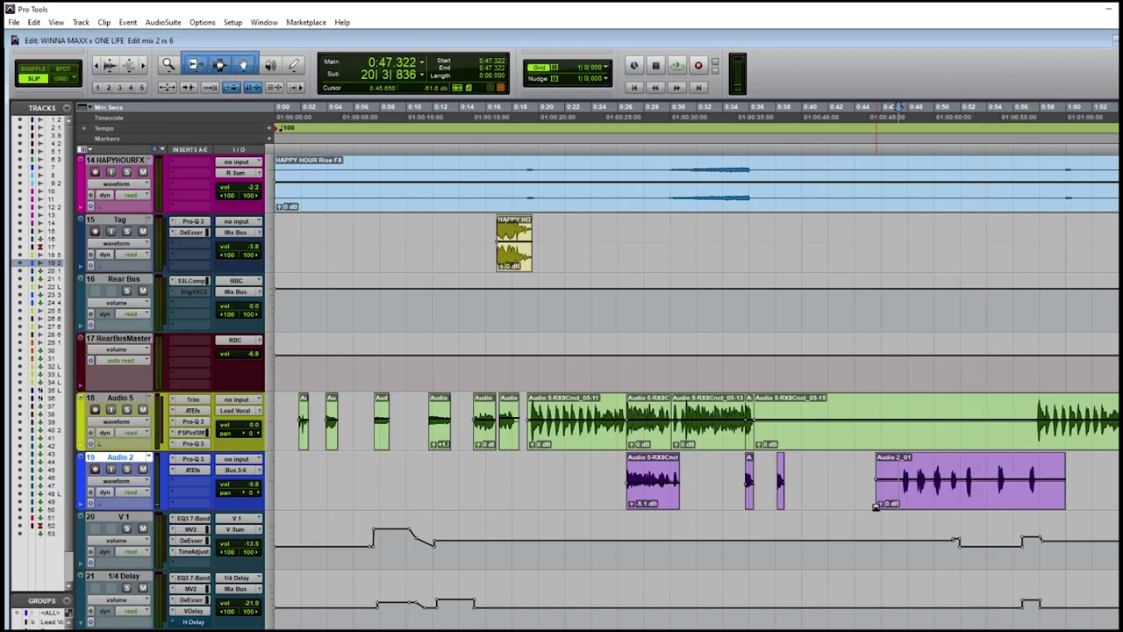
# Step: Locate the Audio 1 clips near the song's end and play them from 2:17.647 to hear their effects and pan automation
pyautogui.scroll(-2, 874, 511)
pyautogui.scroll(-4, 866, 509)
pyautogui.scroll(-5, 866, 509)
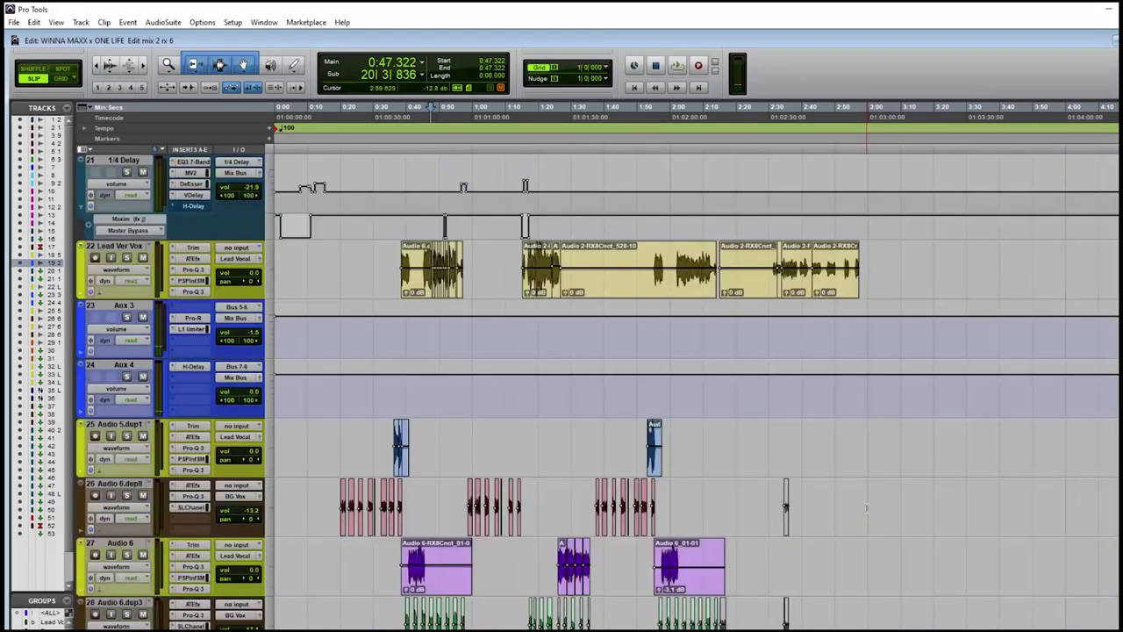
pyautogui.press('Tab')
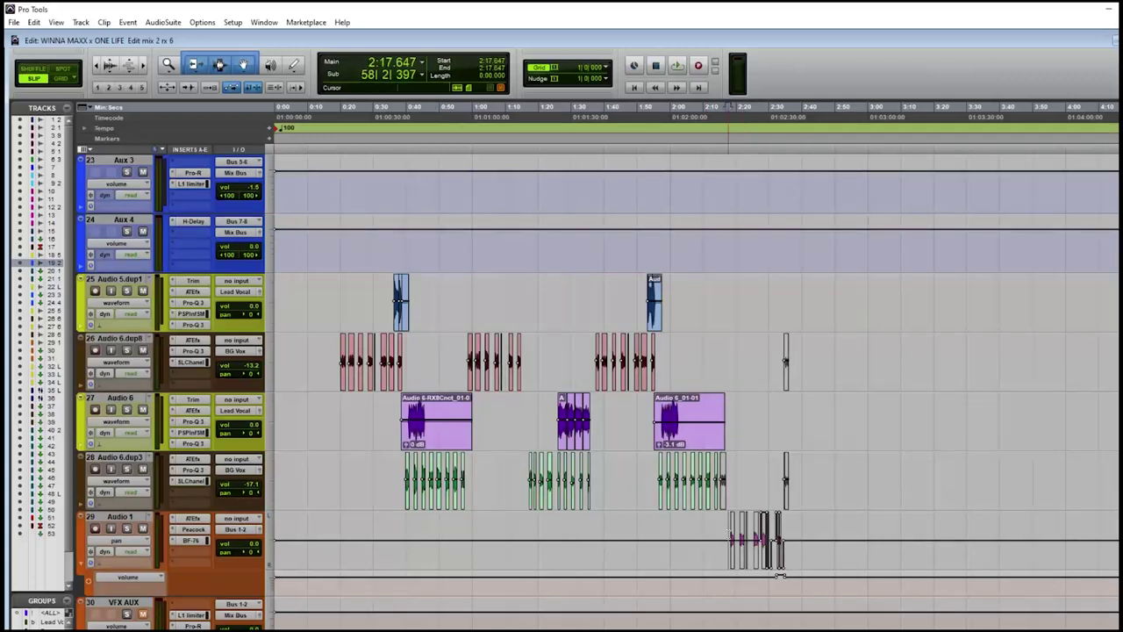
pyautogui.scroll(3, 731, 538)
pyautogui.press('space')
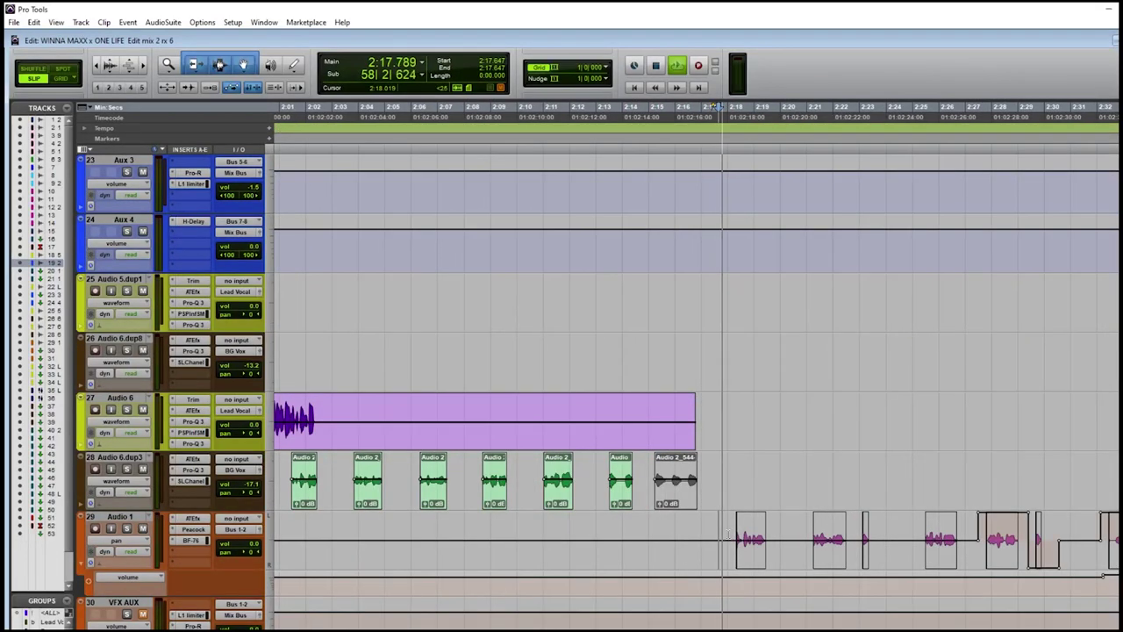
pyautogui.press('space')
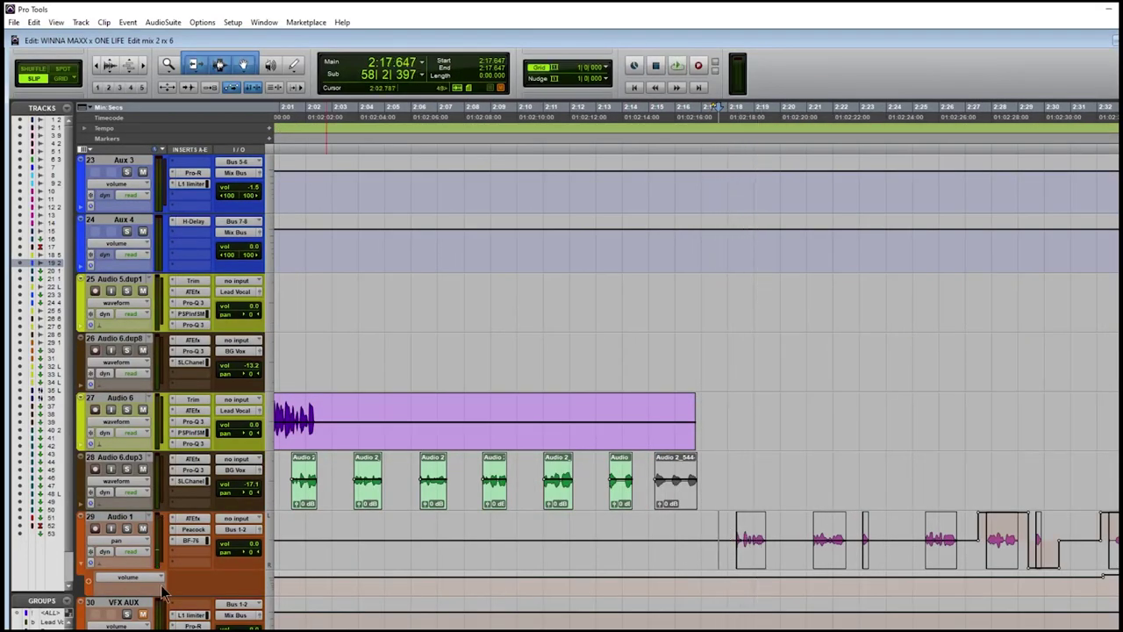
pyautogui.press('space')
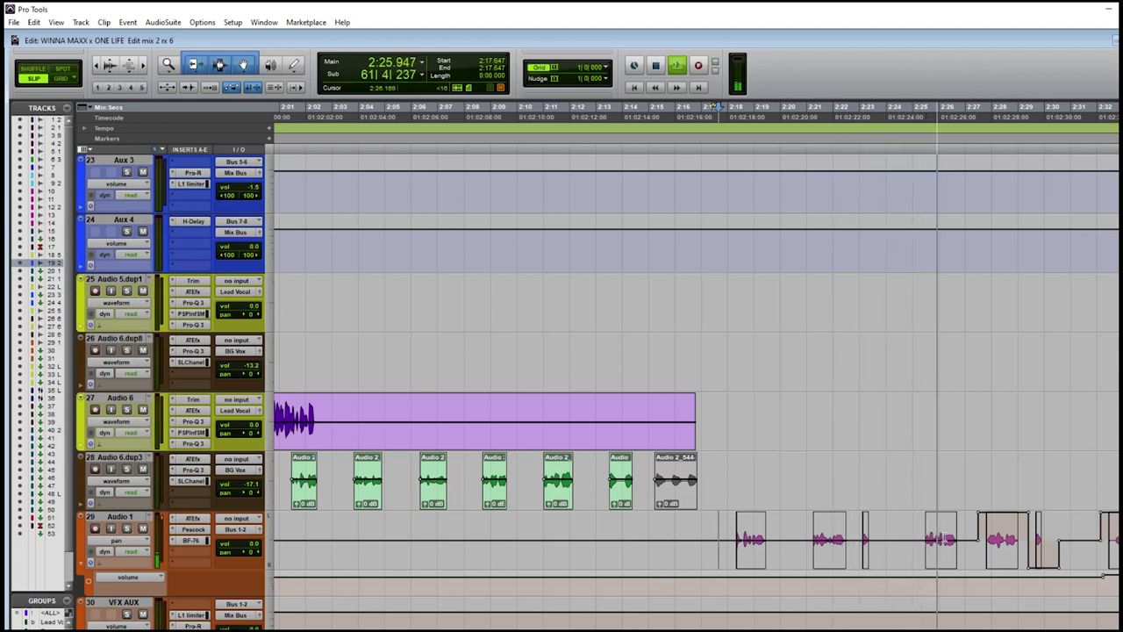
pyautogui.press('space')
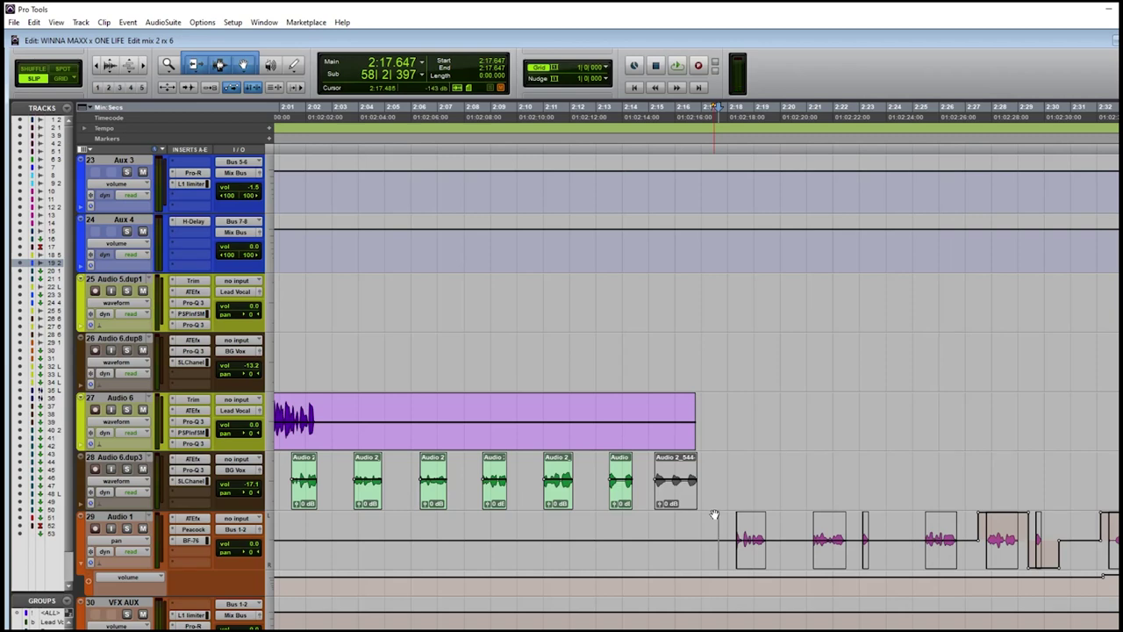
# Step: Move the Aux 3 and Aux 4 tracks together to directly beneath Audio 2
pyautogui.scroll(10, 715, 515)
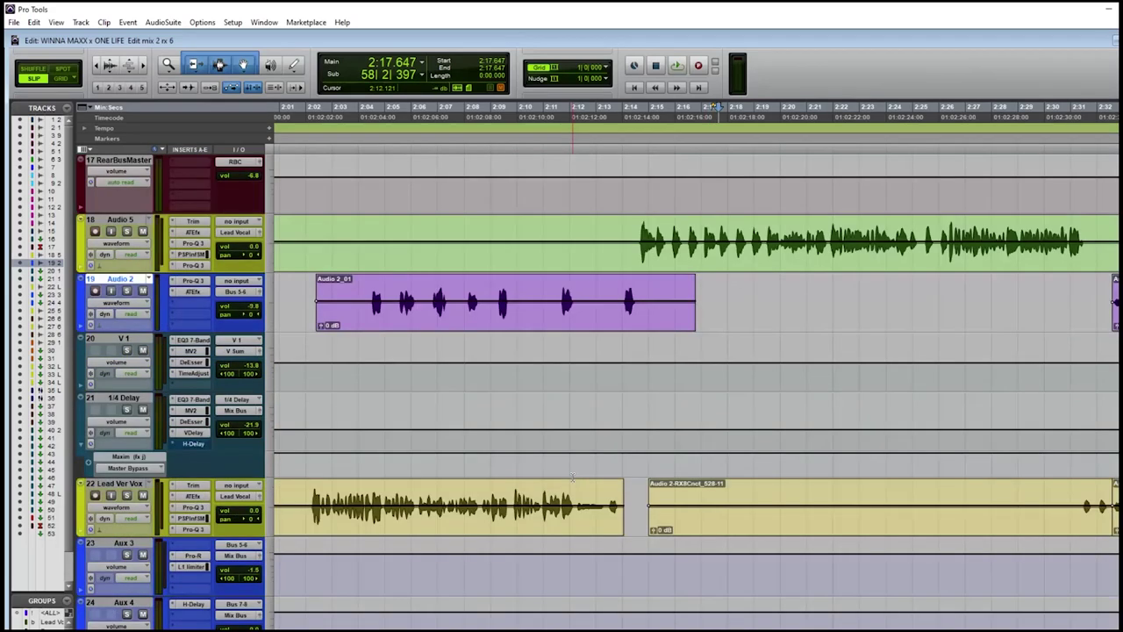
pyautogui.click(115, 544)
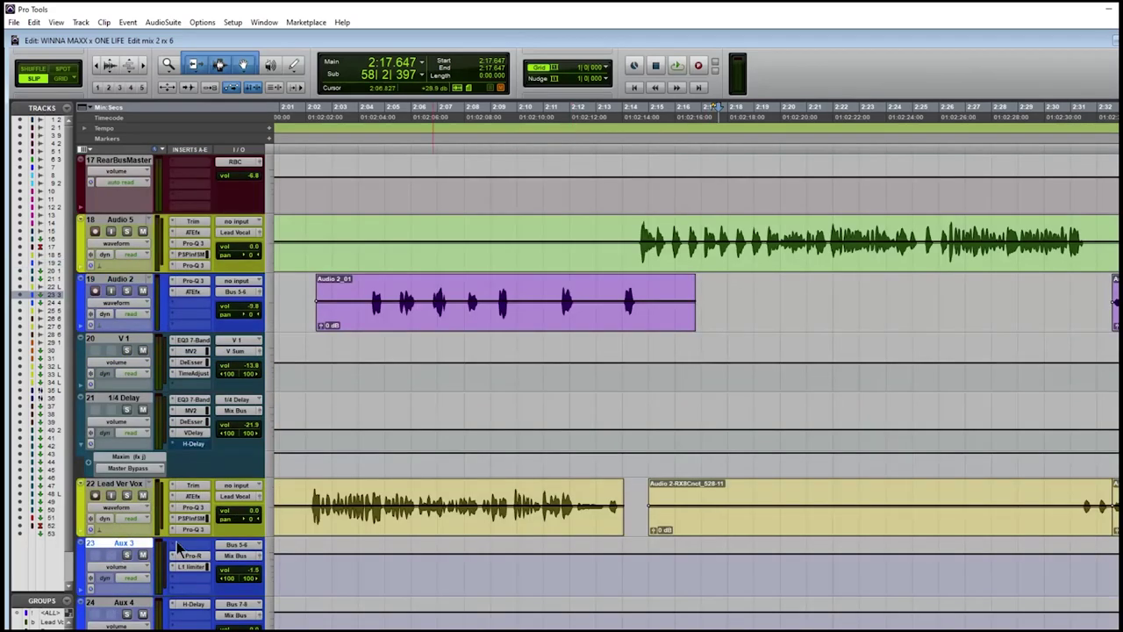
pyautogui.scroll(-2, 115, 491)
pyautogui.keyDown('shift'); pyautogui.click(120, 484); pyautogui.keyUp('shift')
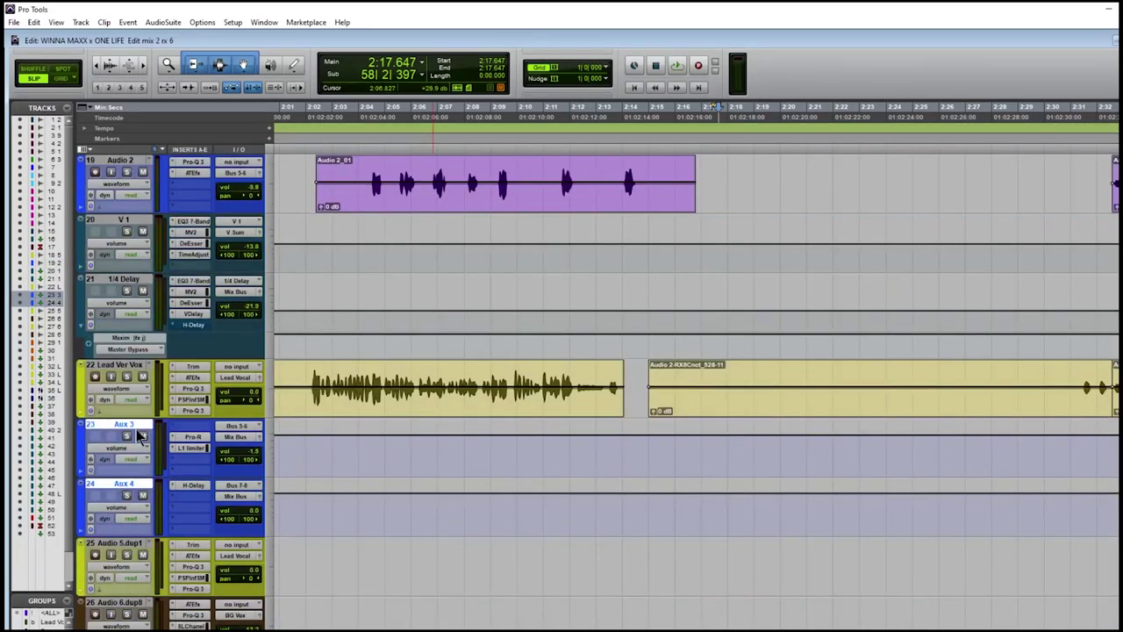
pyautogui.moveTo(136, 426); pyautogui.dragTo(157, 283)
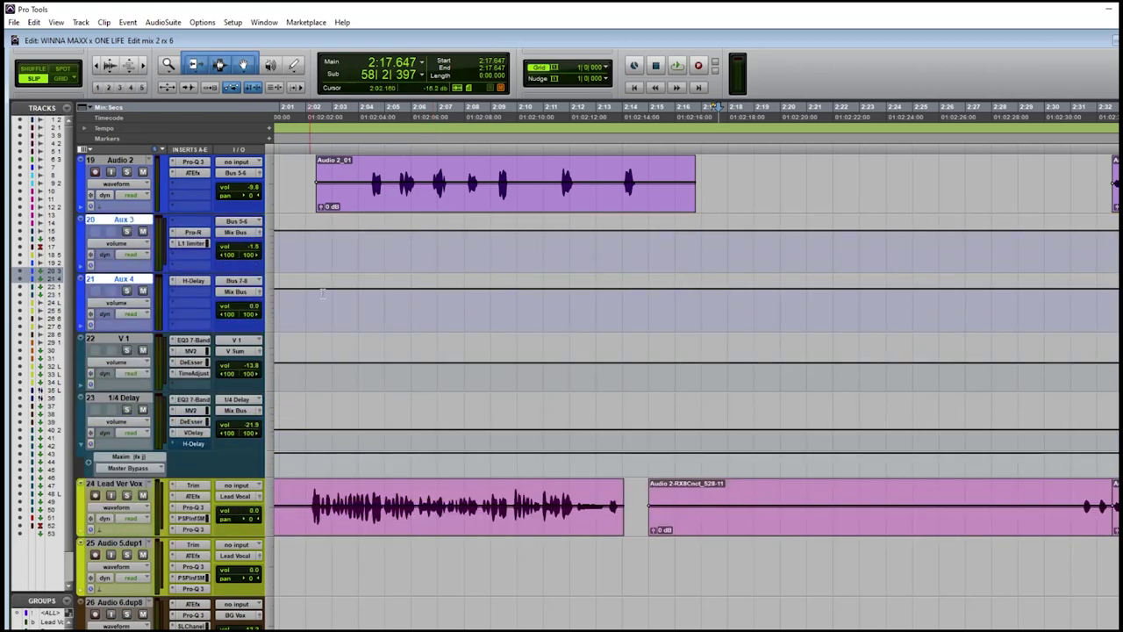
# Step: Place the edit cursor at 1:43.468, the start of the Audio 5-RX8Cnct_05-21 clip on Audio 2, in a close-up view
pyautogui.hotkey('ctrl', '[')
pyautogui.hotkey('ctrl', '[')
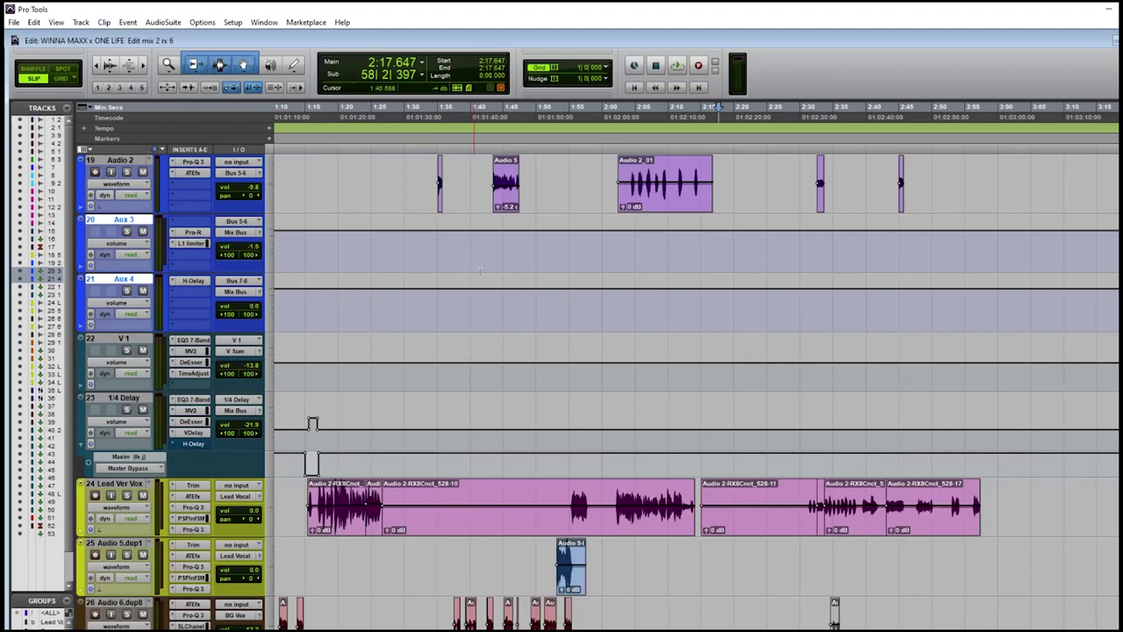
pyautogui.scroll(3, 481, 337)
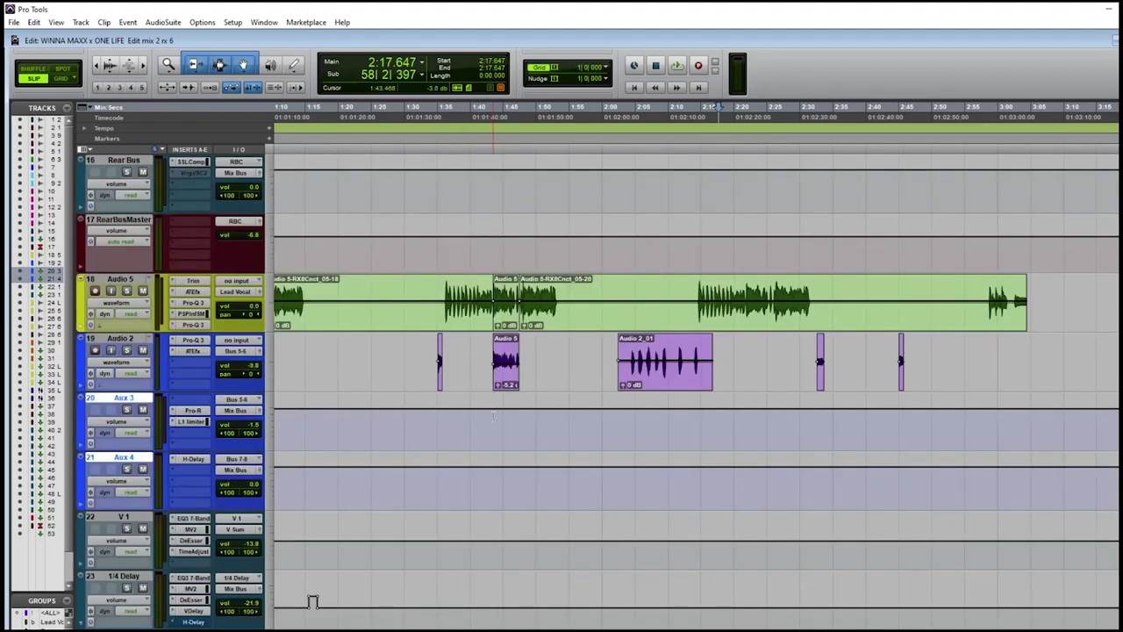
pyautogui.click(493, 415)
pyautogui.hotkey('ctrl', ']')
pyautogui.hotkey('ctrl', ']')
pyautogui.hotkey('ctrl', ']')
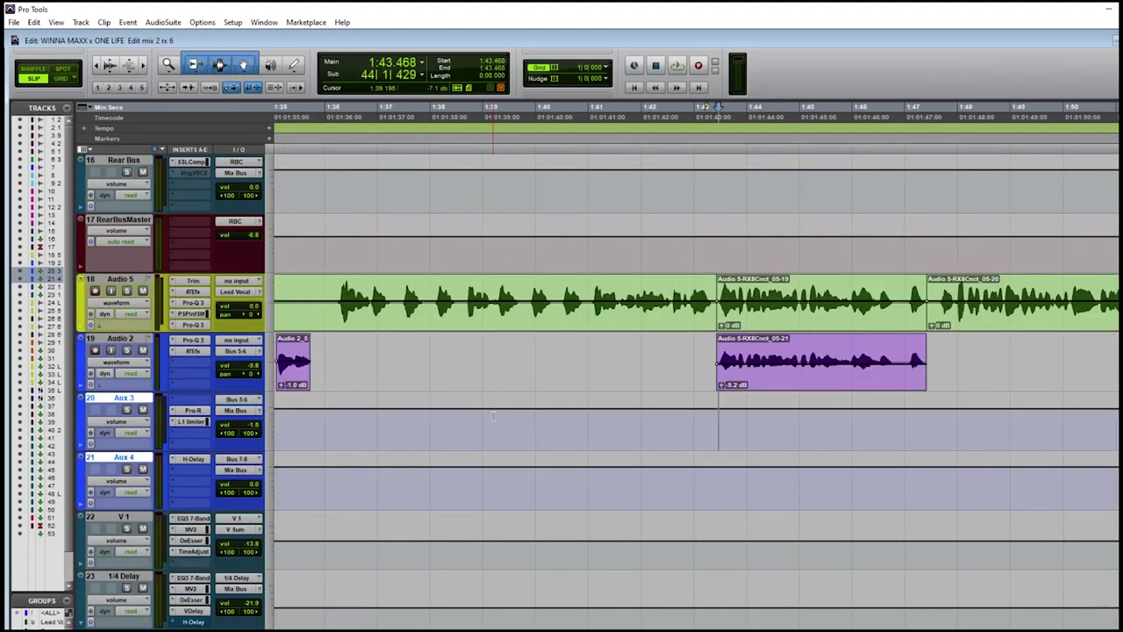
# Step: Select the Audio 2 track, inspect its Pro-Q 3 curve and preset list, and close the plug-in
pyautogui.click(131, 339)
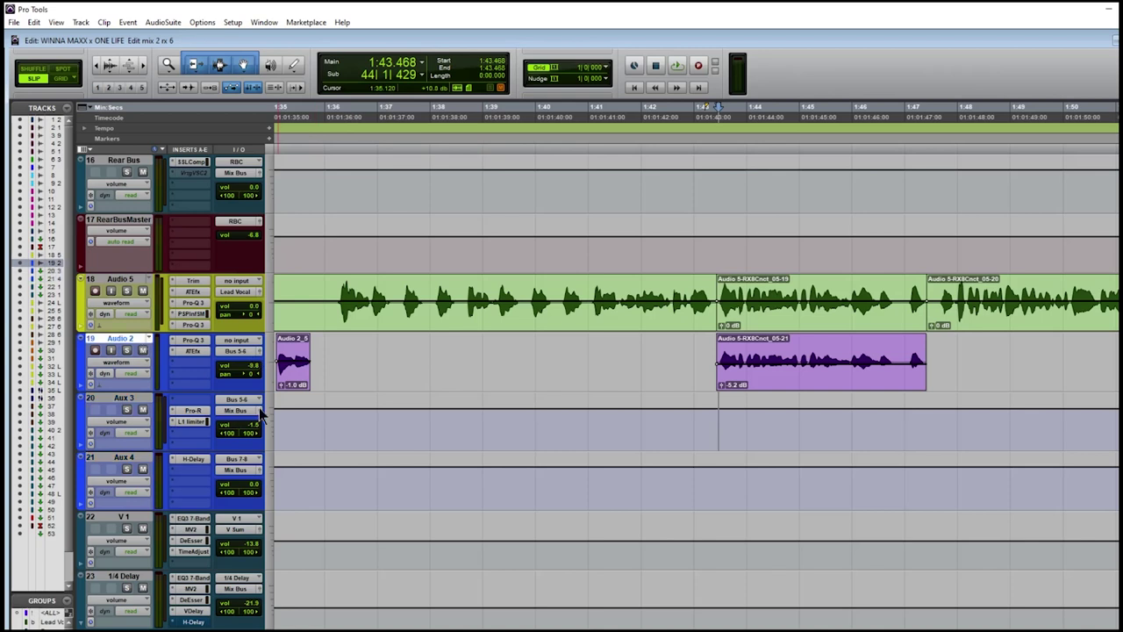
pyautogui.click(193, 342)
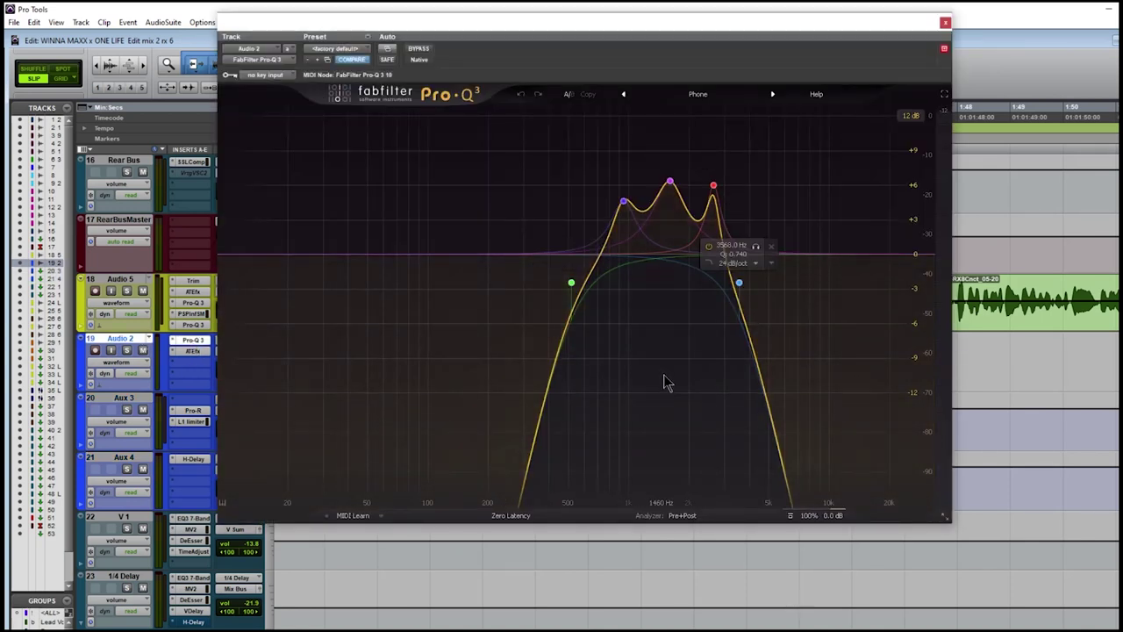
pyautogui.click(700, 97)
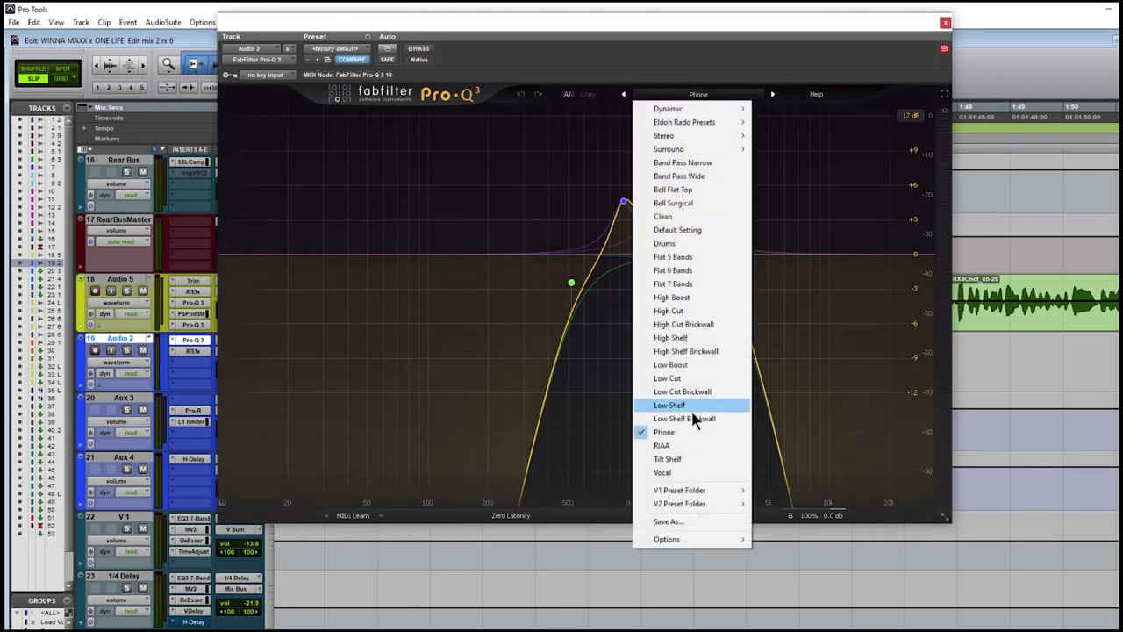
pyautogui.click(884, 42)
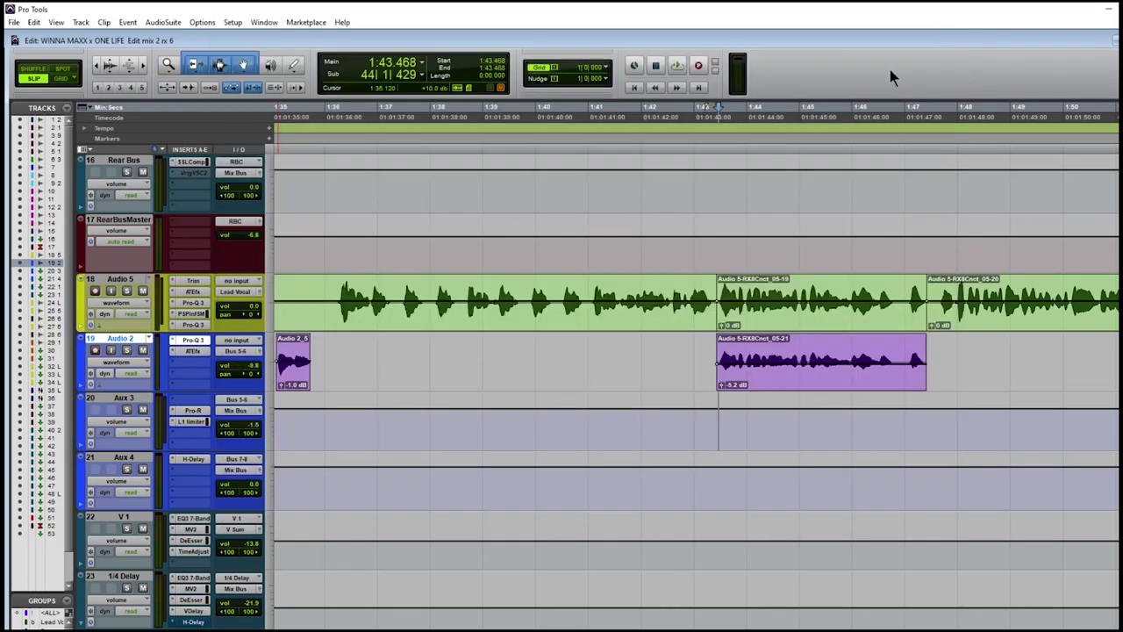
# Step: Inspect Audio 2's Auto-Tune EFX+ settings, close the plug-in, and select the Audio 5-RX8Cnct_05-21 clip on Audio 2
pyautogui.click(945, 22)
pyautogui.click(195, 351)
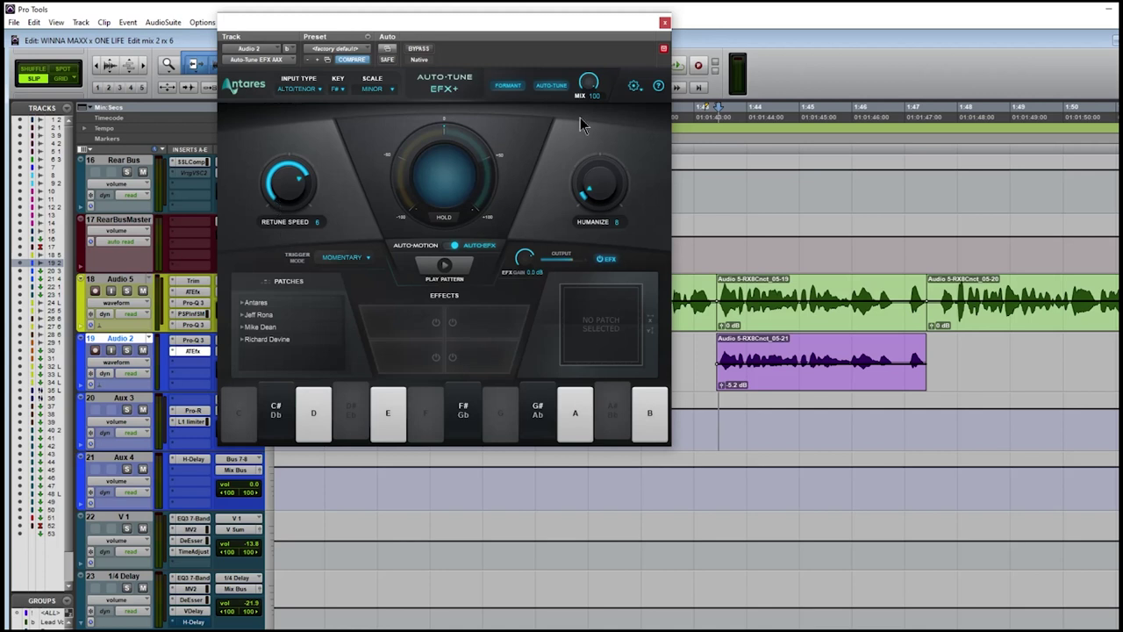
pyautogui.click(664, 22)
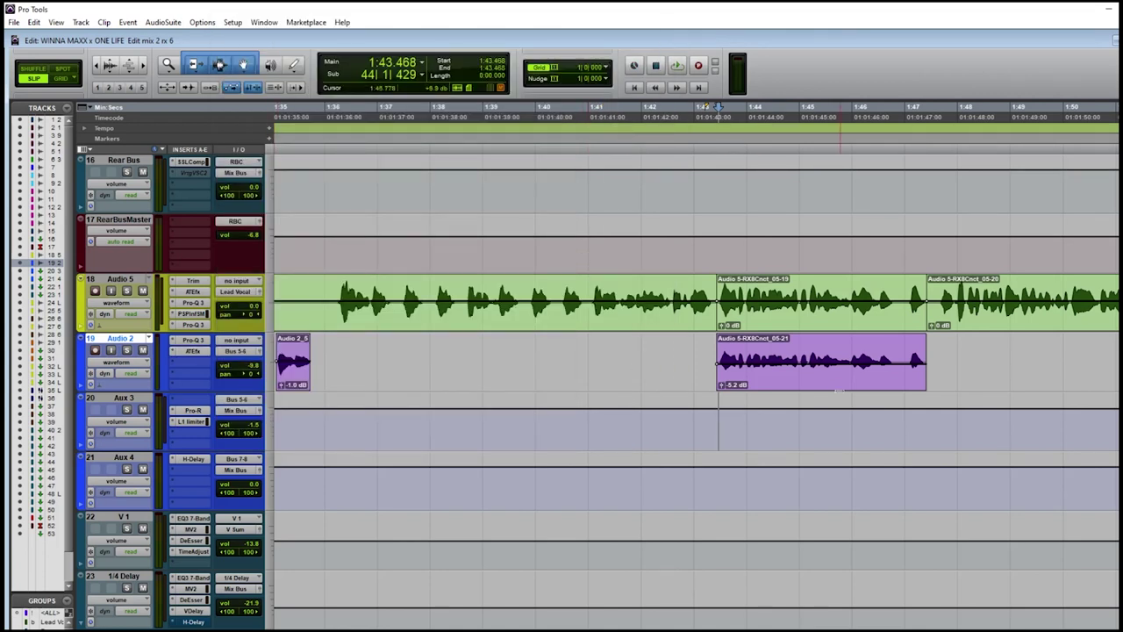
pyautogui.click(832, 387)
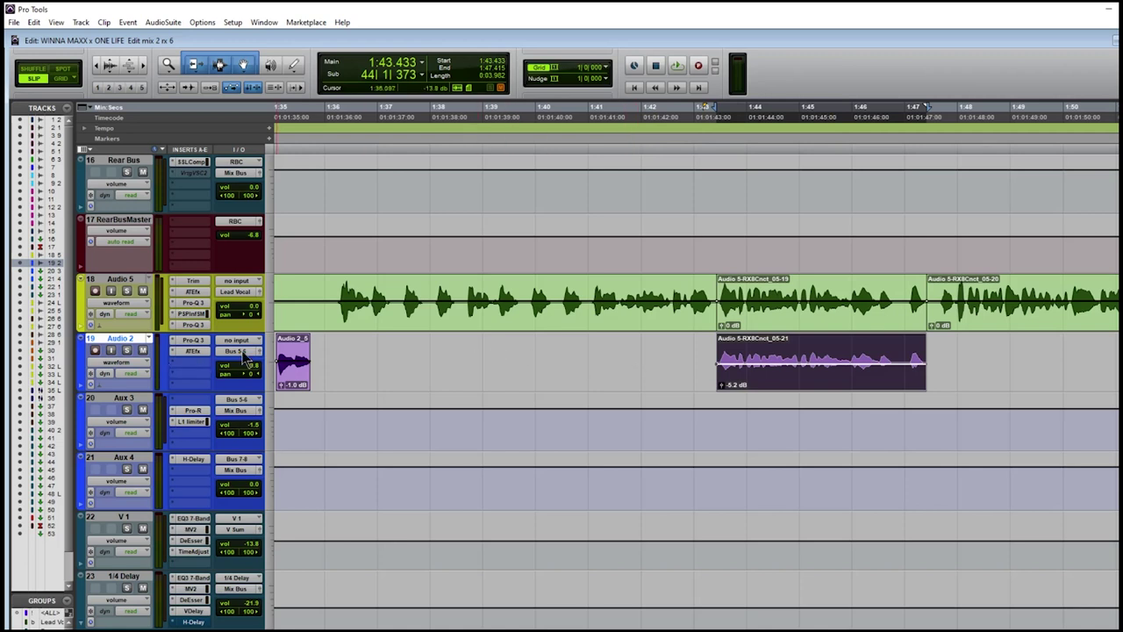
# Step: Select the Aux 3 track and inspect its Pro-R reverb, followed by its L1 limiter
pyautogui.click(116, 401)
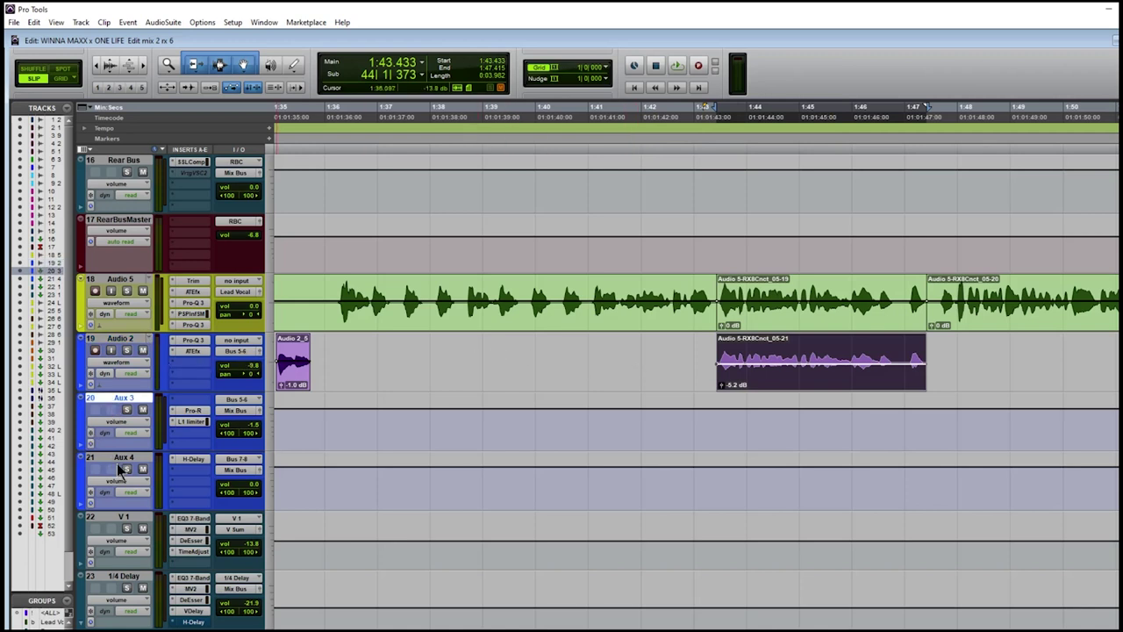
pyautogui.click(194, 412)
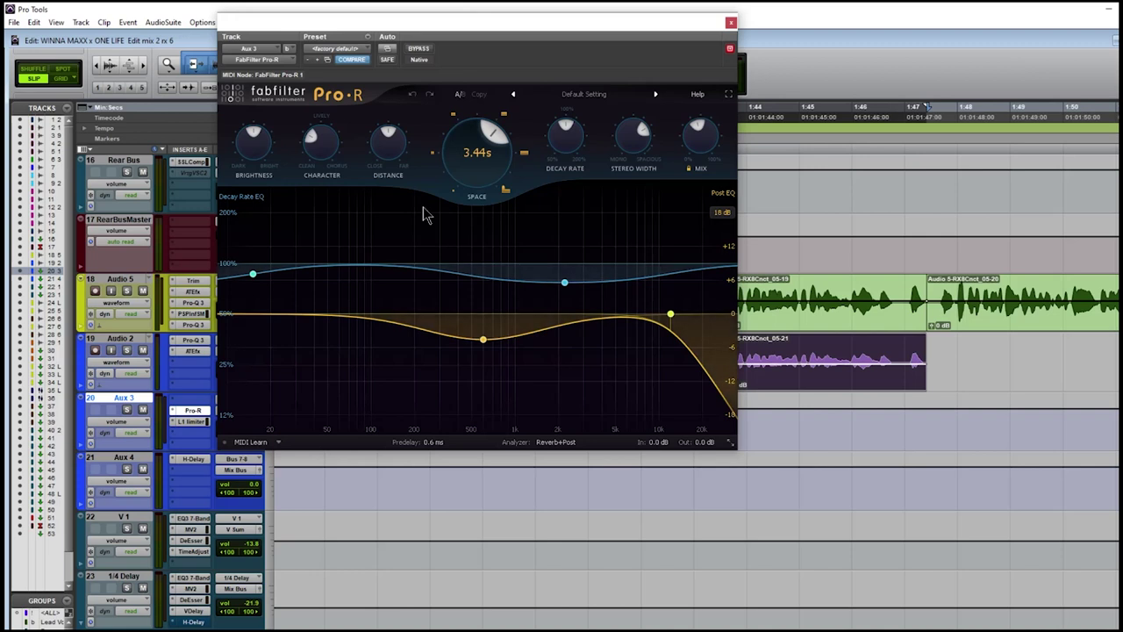
pyautogui.click(731, 24)
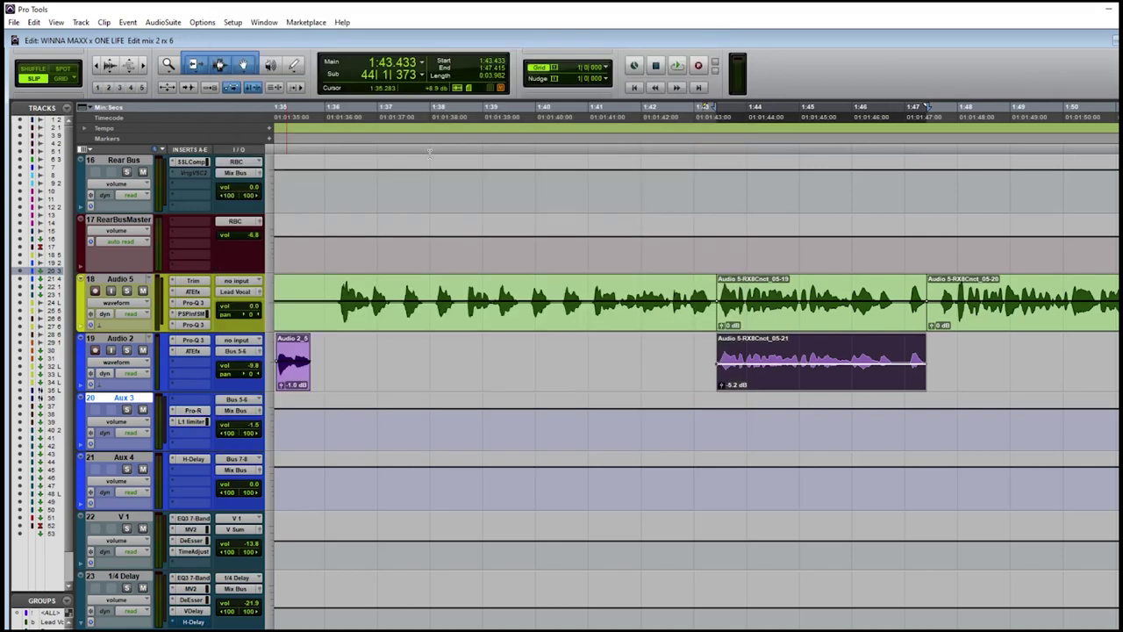
pyautogui.click(206, 423)
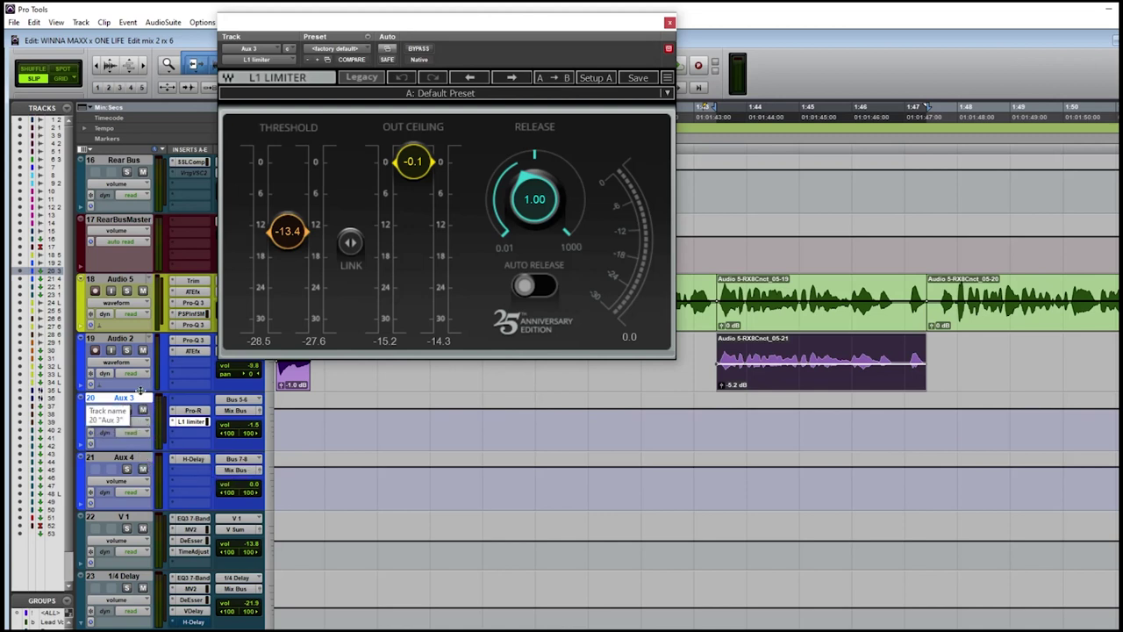
# Step: Open Aux 4's H-Delay to inspect its delay, feedback and filter settings, and select the Aux 4 track
pyautogui.click(205, 461)
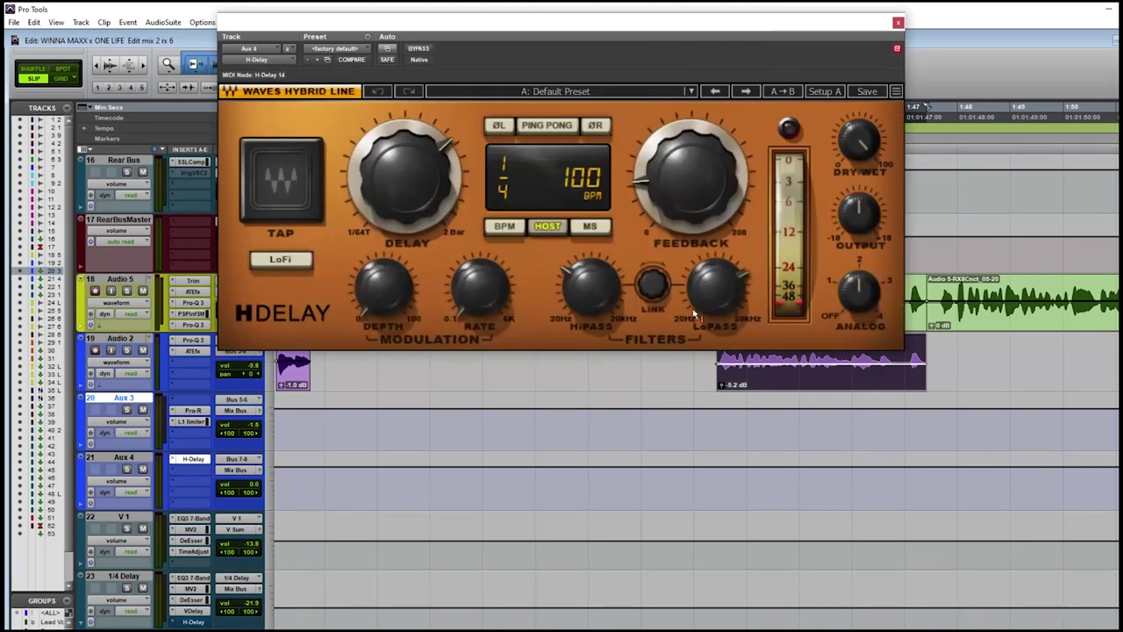
pyautogui.click(666, 191)
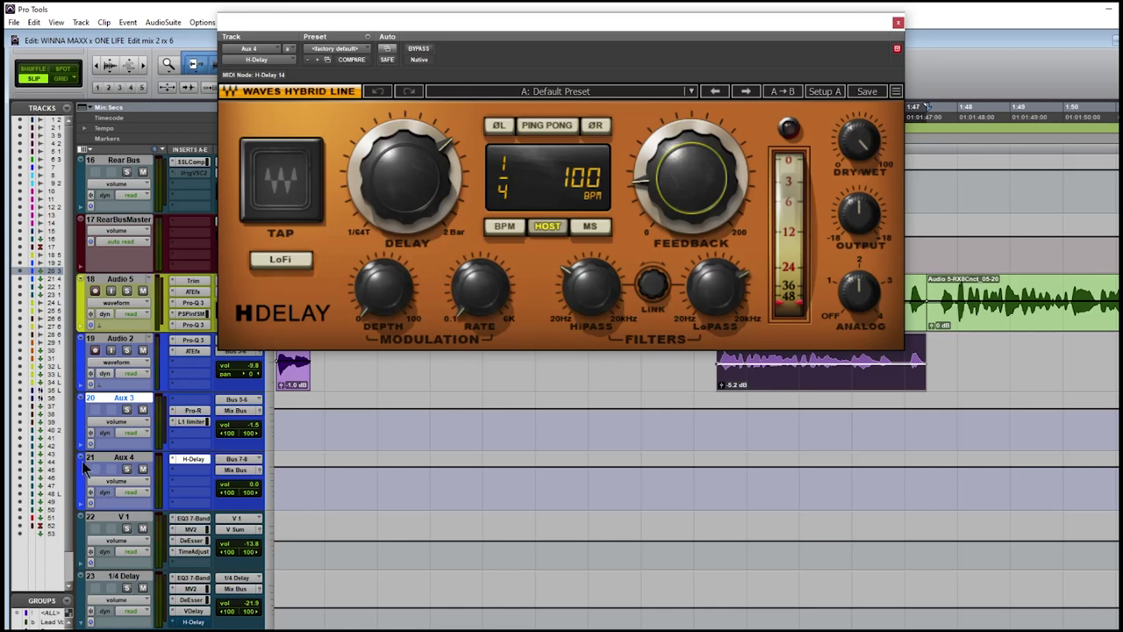
pyautogui.click(138, 458)
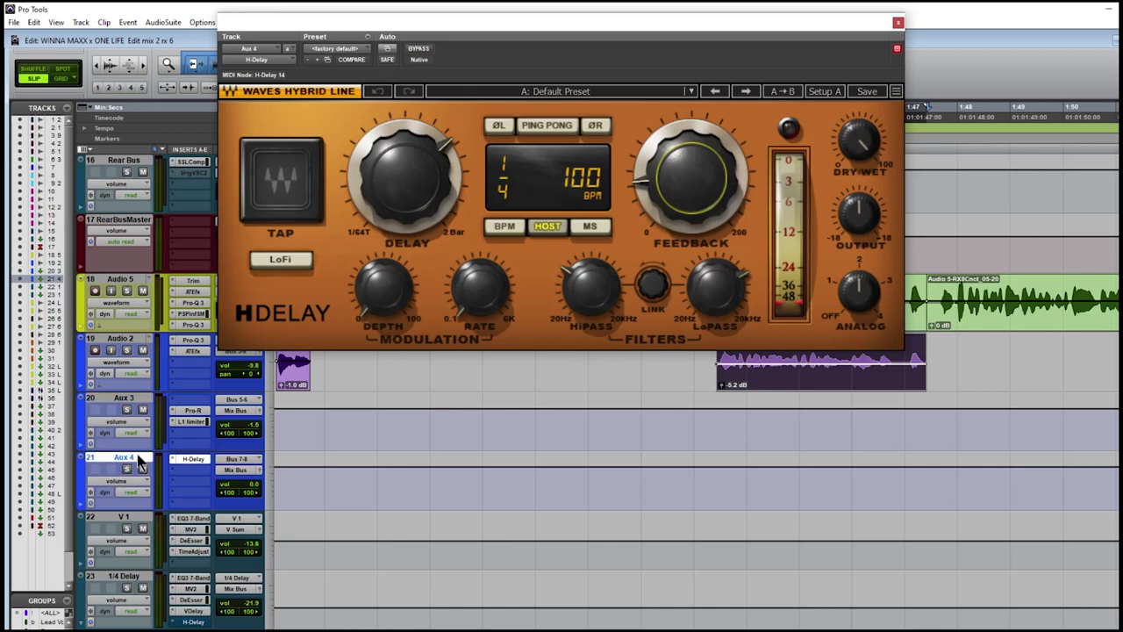
# Step: Show Sends A-E in the track view, inspect Aux 3's send to Bus 7-8, and close the send window
pyautogui.click(81, 151)
pyautogui.click(116, 225)
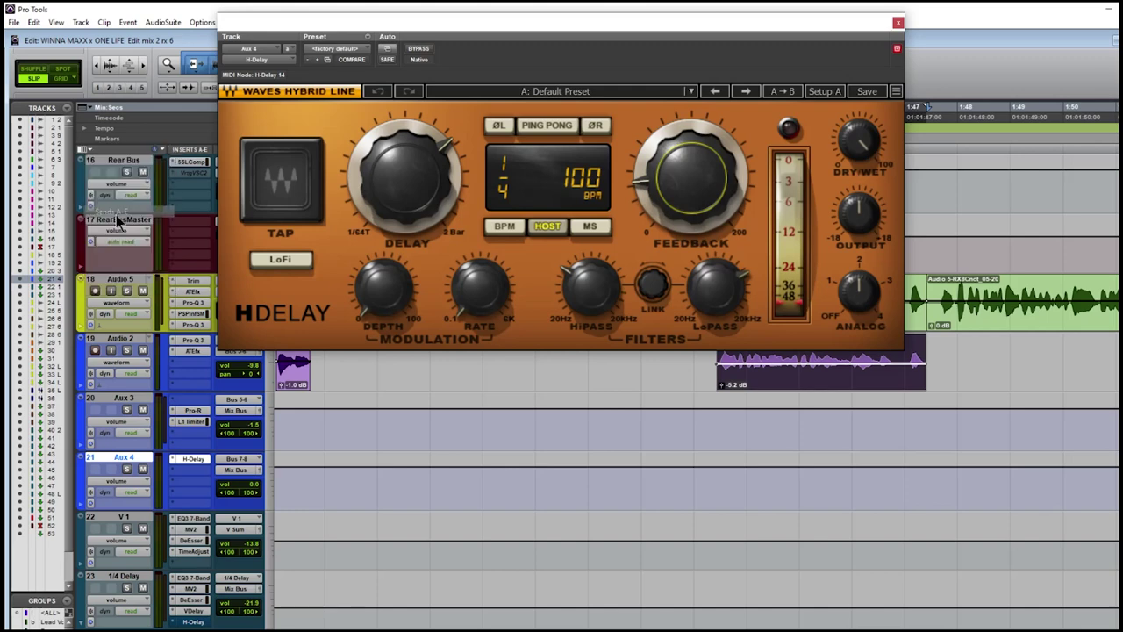
pyautogui.click(241, 404)
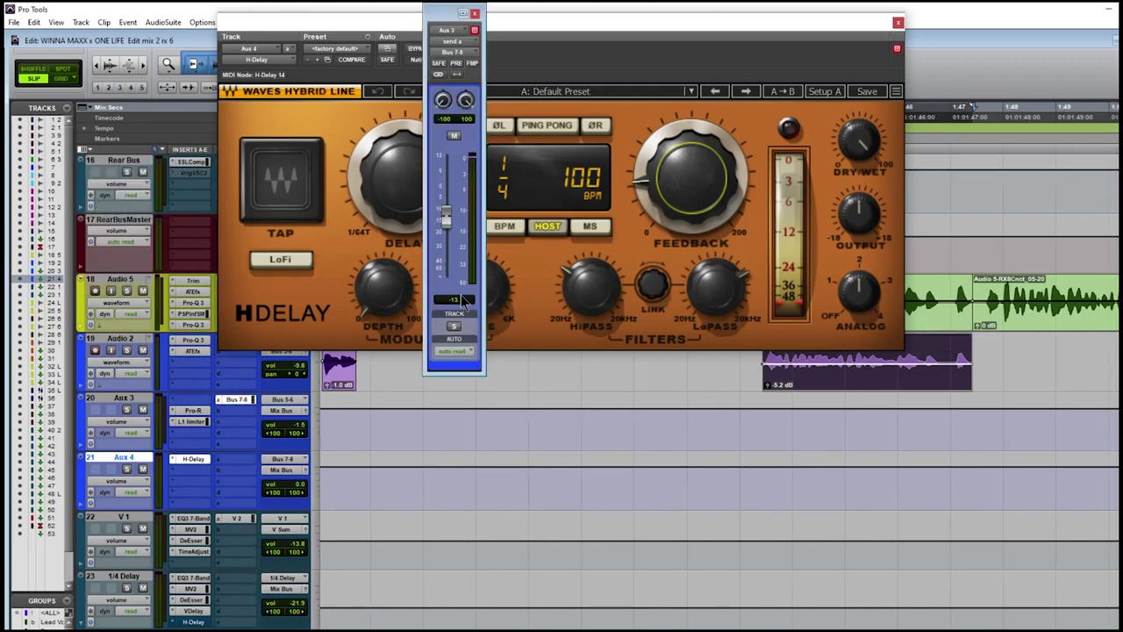
pyautogui.click(474, 13)
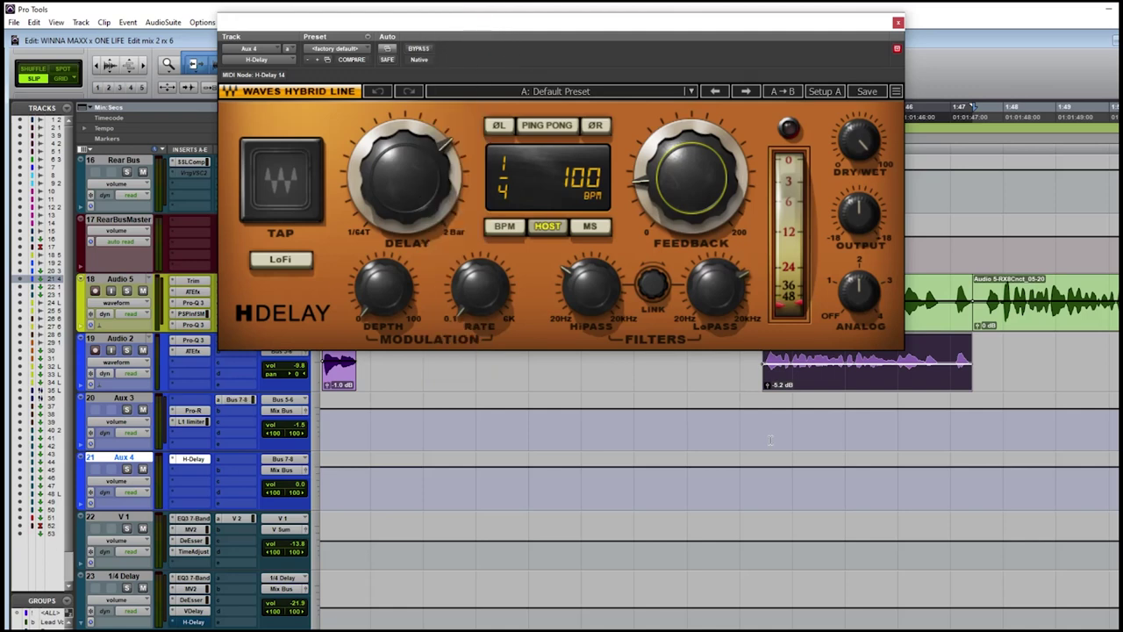
# Step: Play from just before the Audio 5-RX8Cnct_05-21 clip to compare it with Aux 3's Pro-R and Bus 7-8 send switched off
pyautogui.press('space')
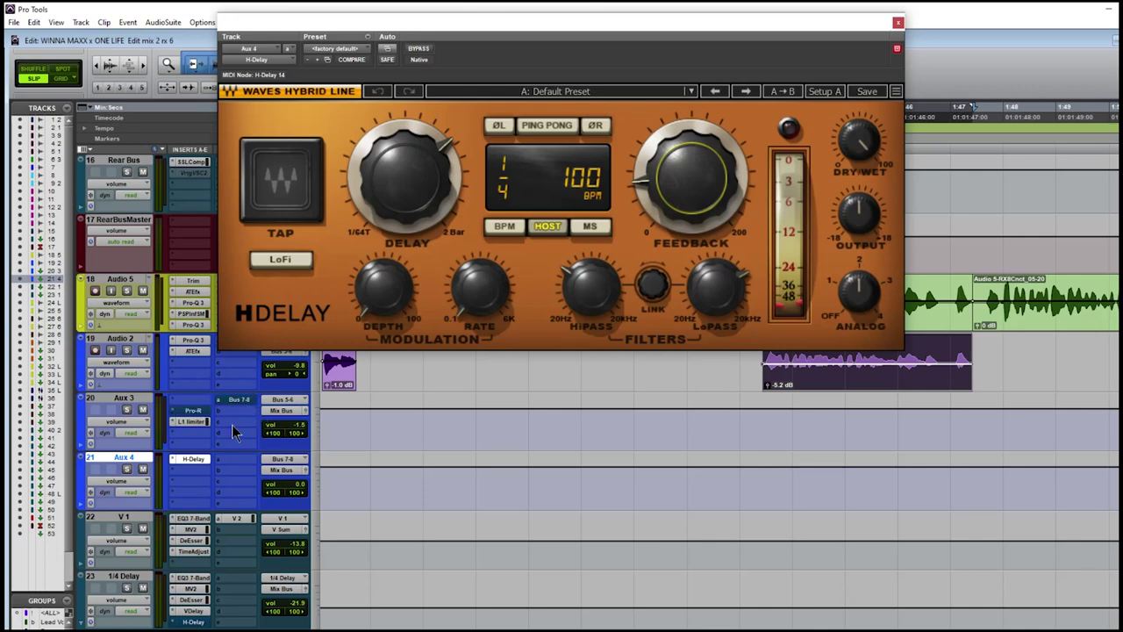
pyautogui.click(751, 412)
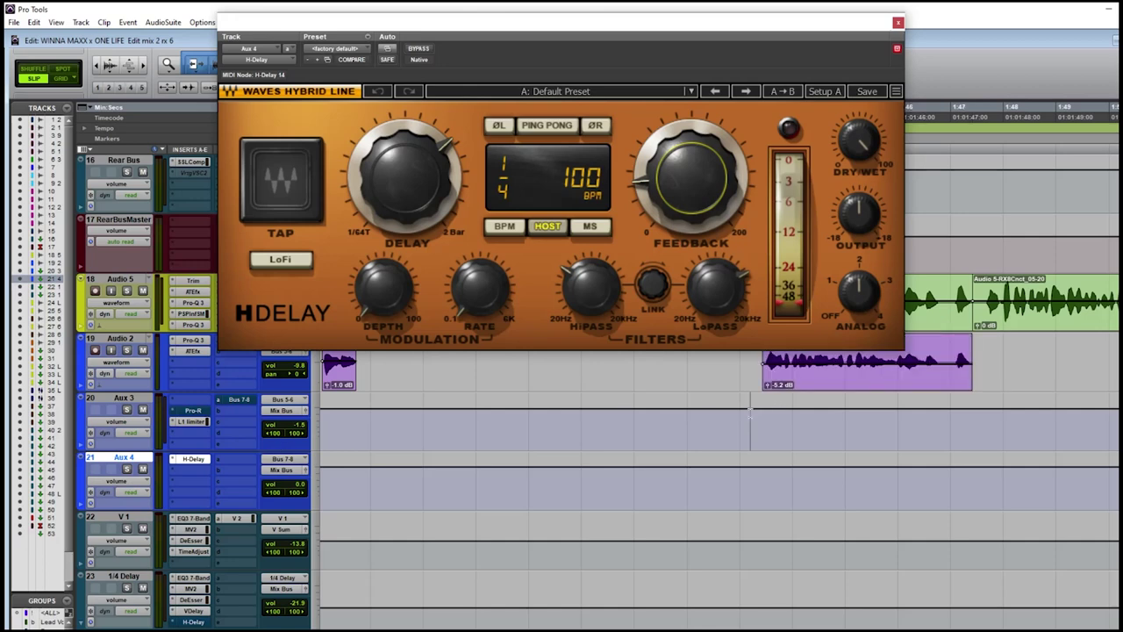
pyautogui.press('space')
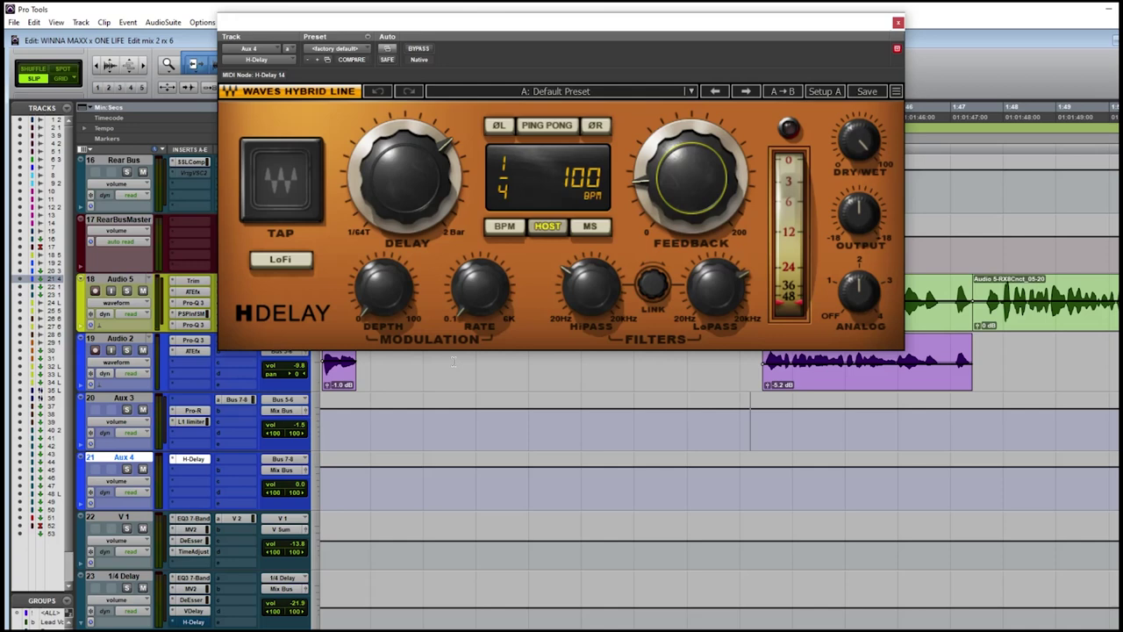
# Step: Check the mixer briefly, and replay from shortly before the Audio 5-RX8Cnct_05-21 clip with Aux 3's Pro-R and delay send active
pyautogui.hotkey('ctrl', '=')
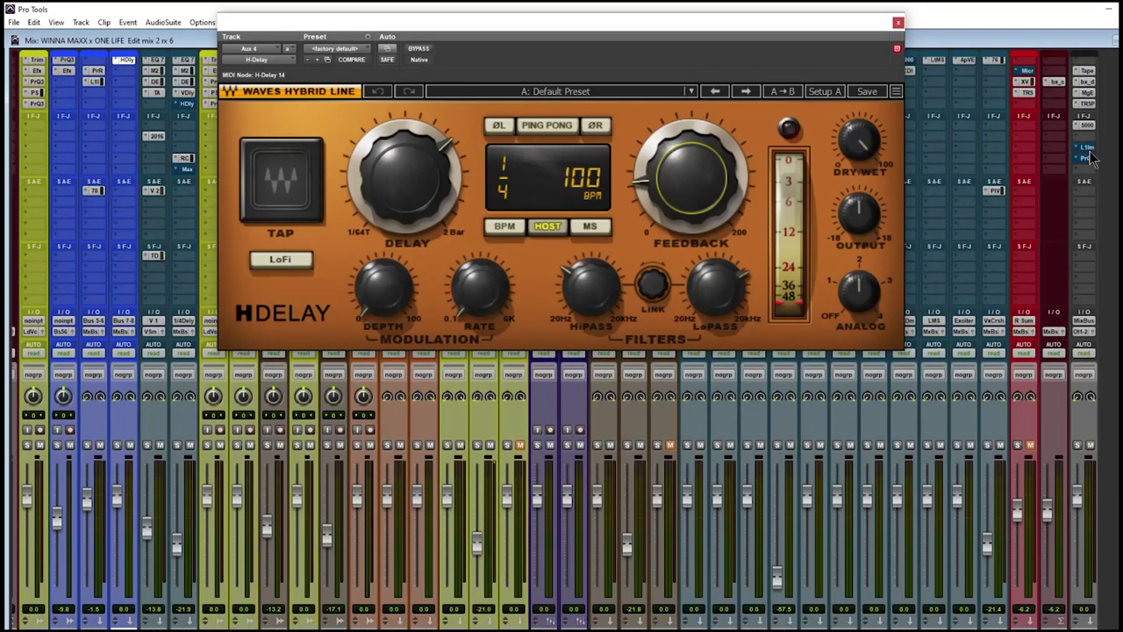
pyautogui.hotkey('ctrl', '=')
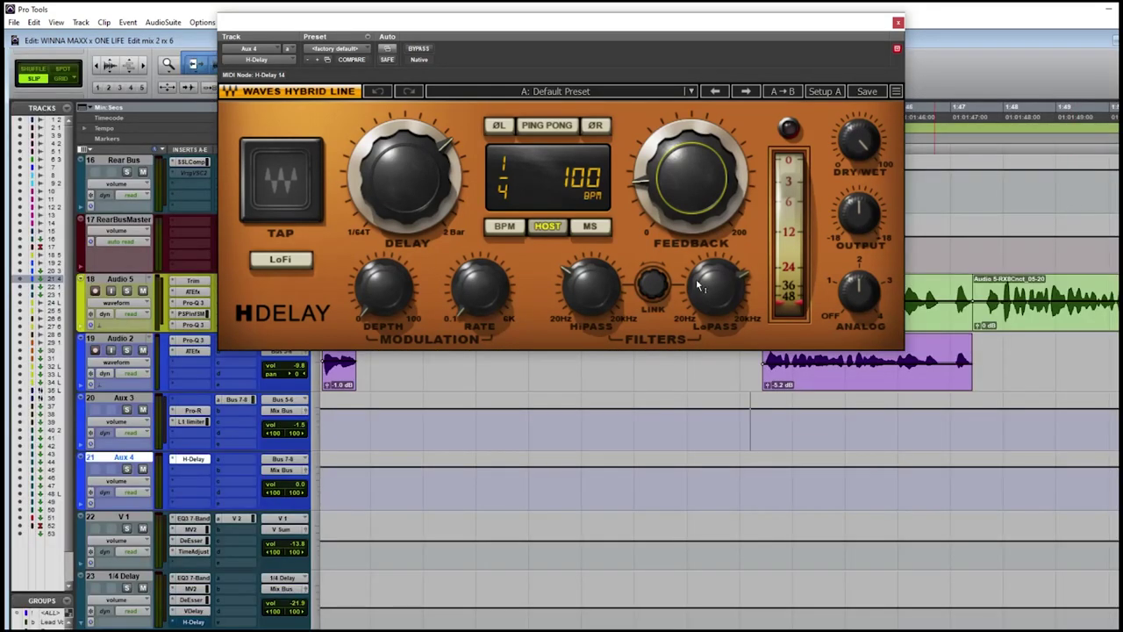
pyautogui.click(795, 378)
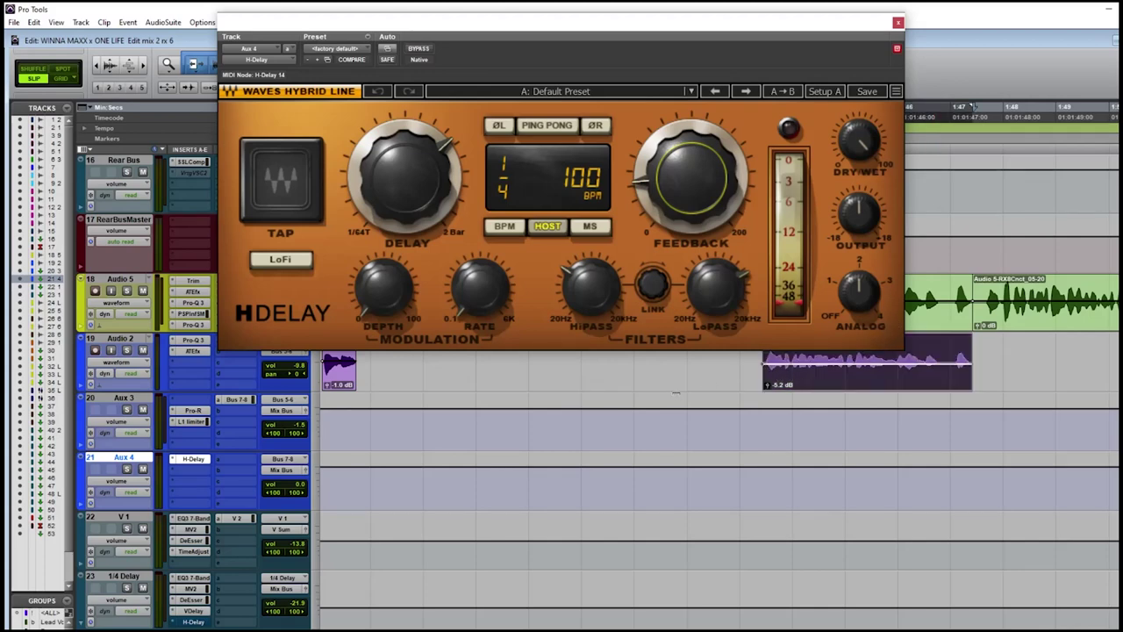
pyautogui.click(731, 418)
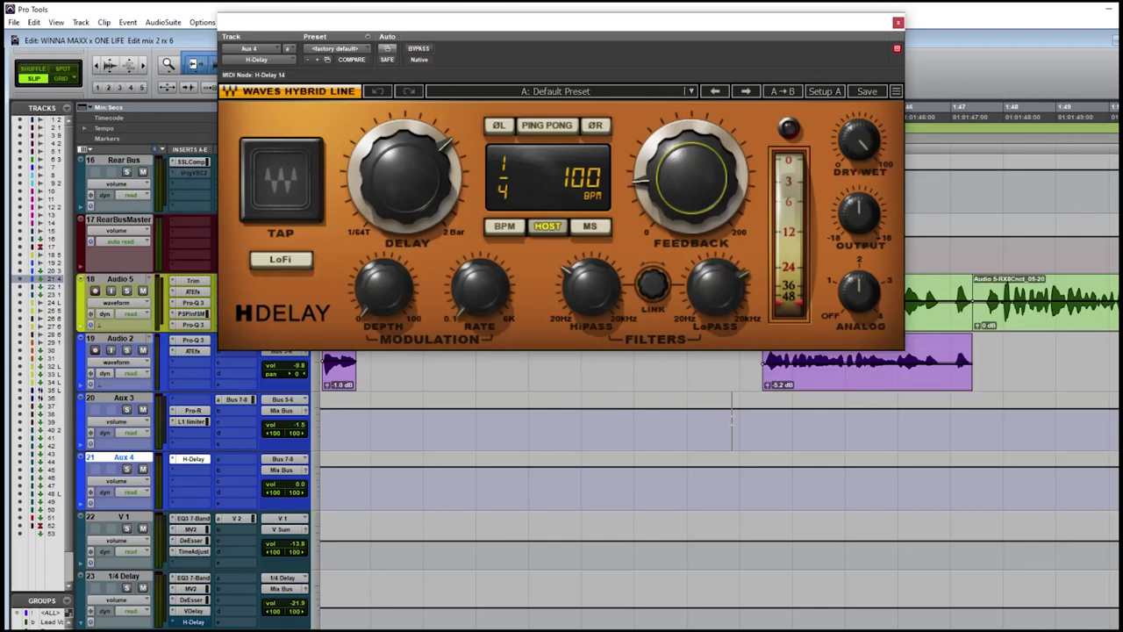
pyautogui.press('space')
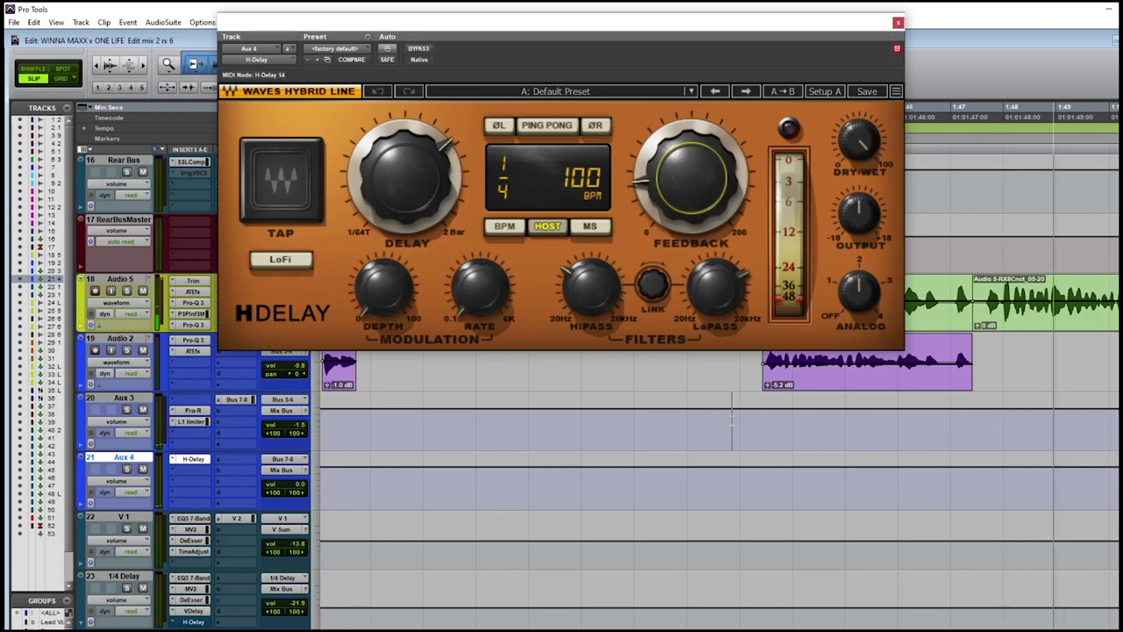
# Step: Find the Audio 1 clips after about 2:17 and place the edit cursor just before the first one
pyautogui.click(734, 423)
pyautogui.hotkey('ctrl', '[')
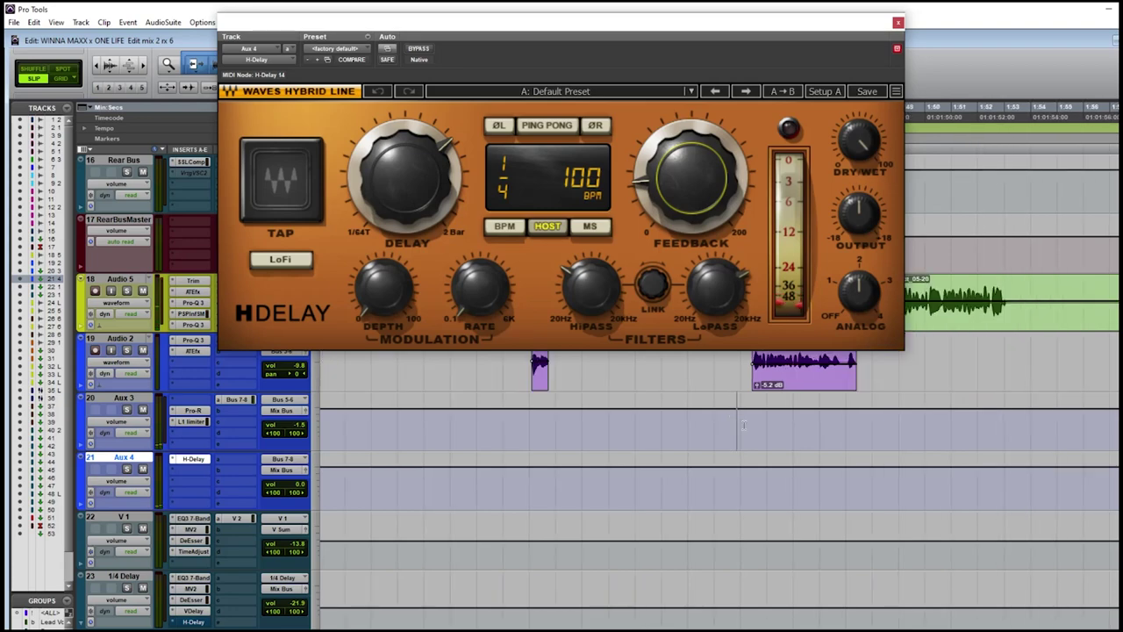
pyautogui.scroll(-15, 744, 425)
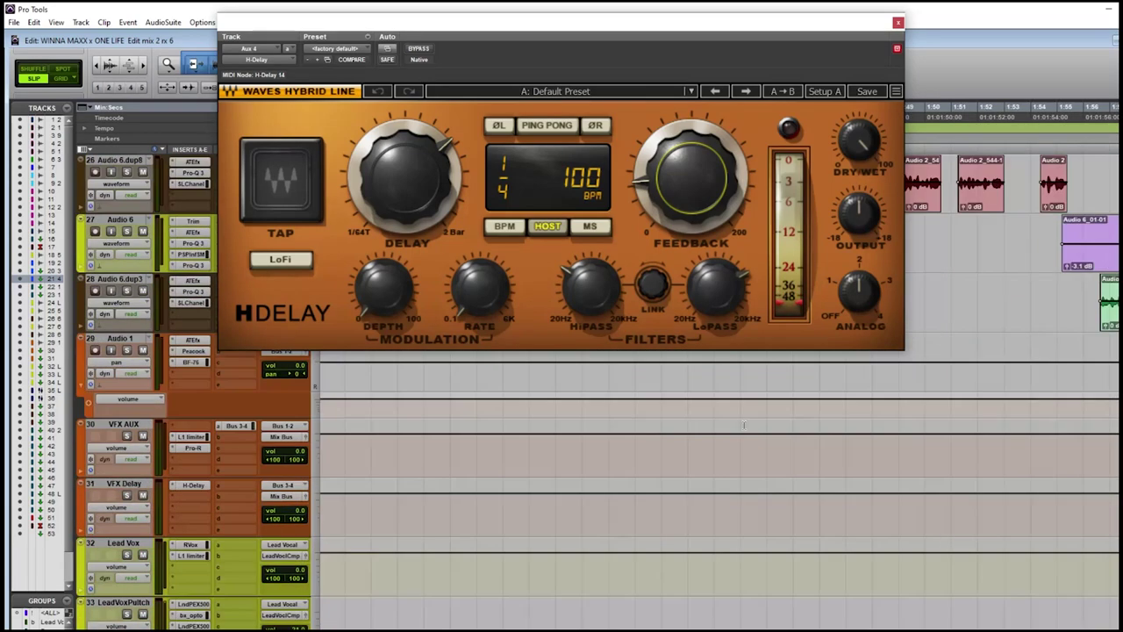
pyautogui.scroll(10, 744, 426)
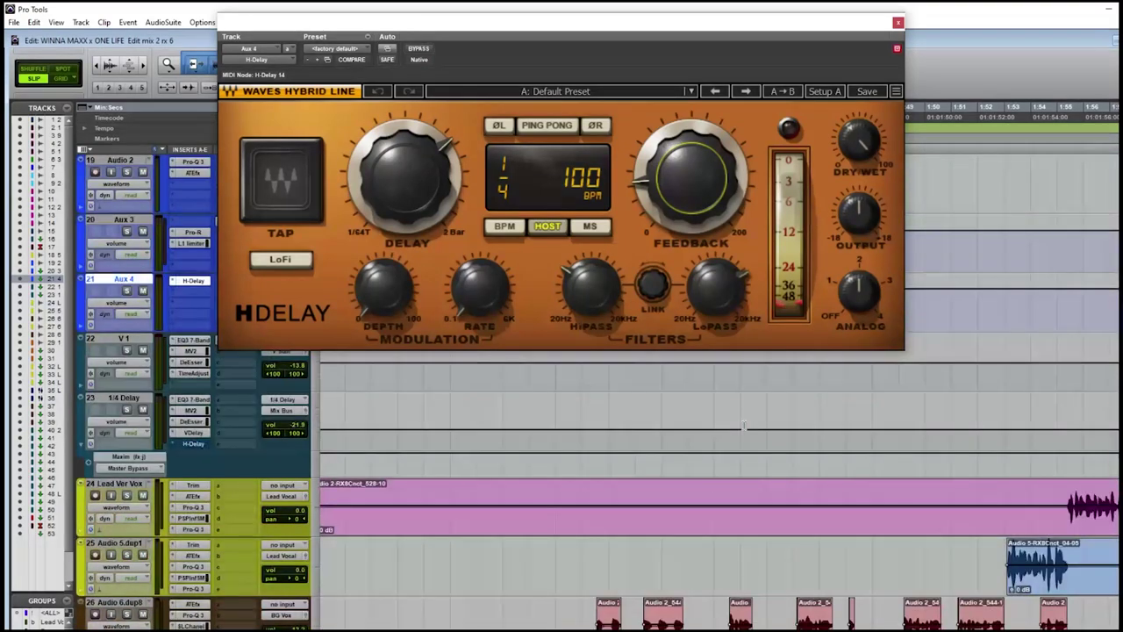
pyautogui.scroll(1, 744, 425)
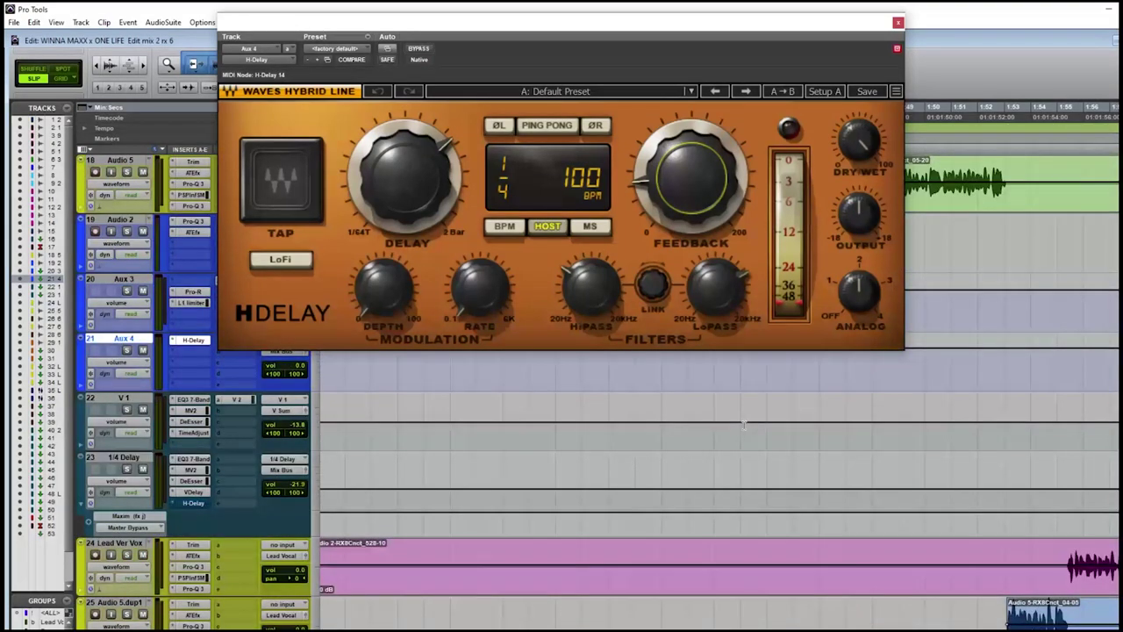
pyautogui.scroll(5, 744, 426)
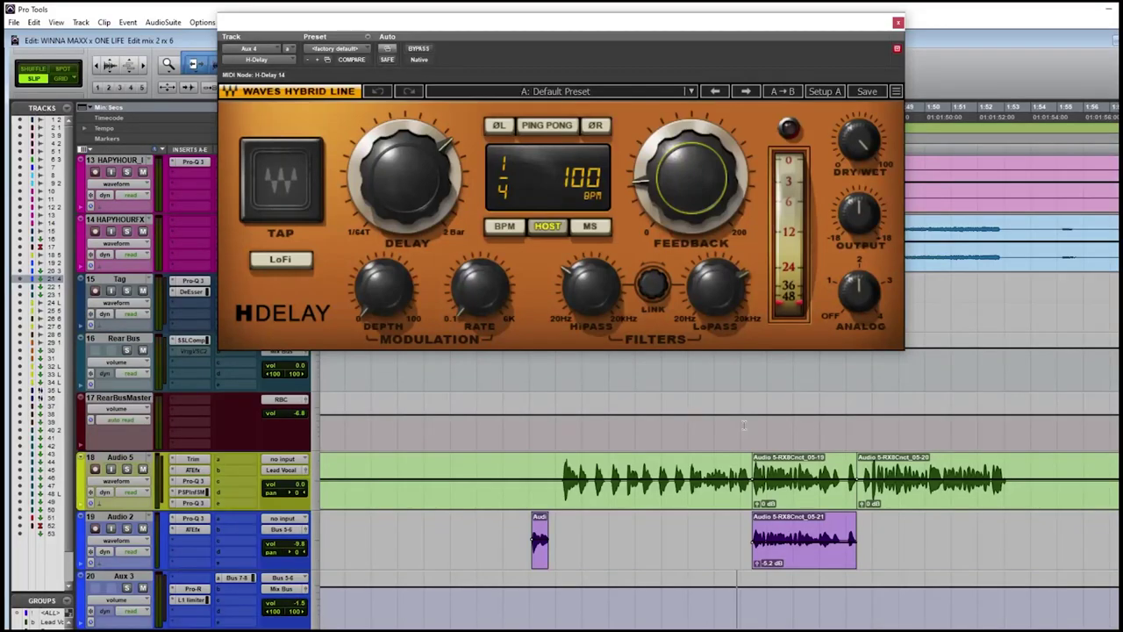
pyautogui.scroll(-2, 744, 428)
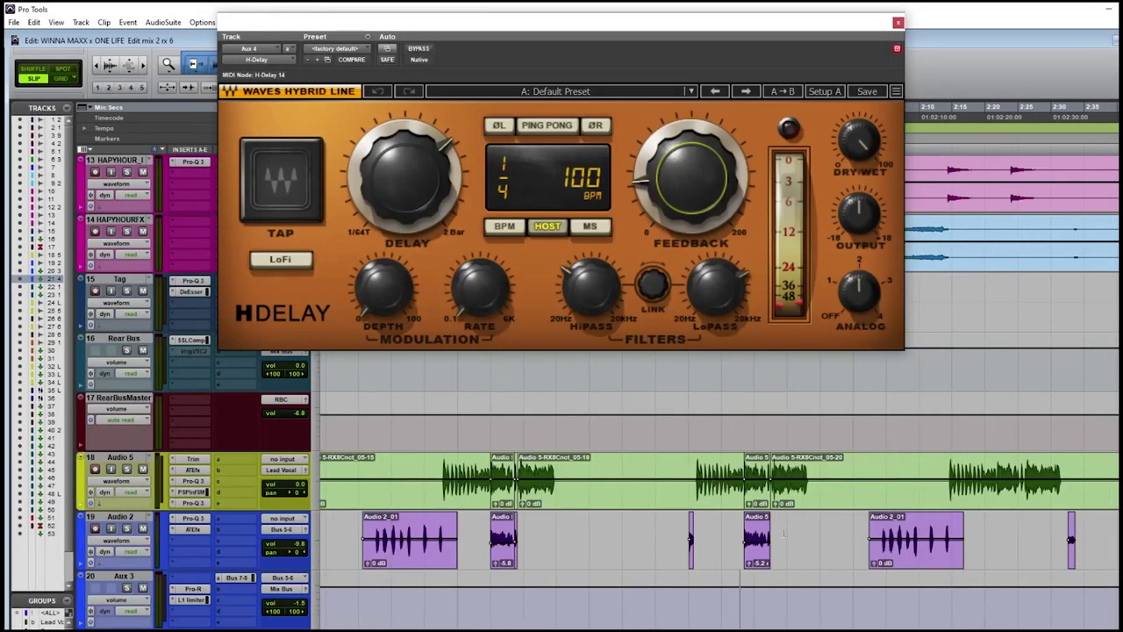
pyautogui.scroll(-3, 758, 561)
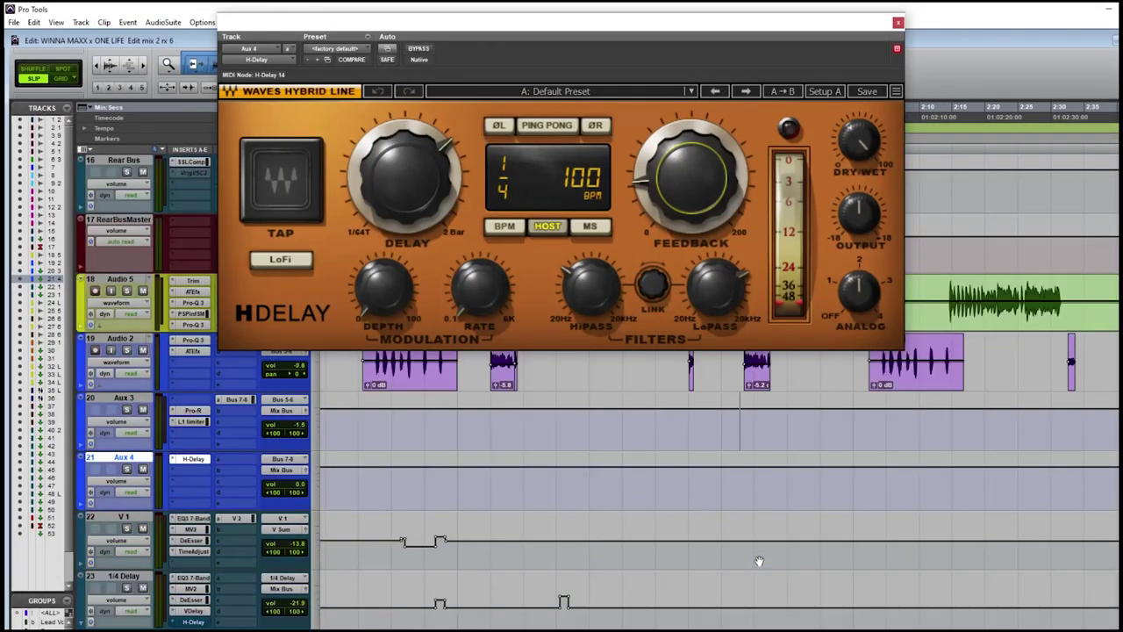
pyautogui.scroll(-4, 759, 561)
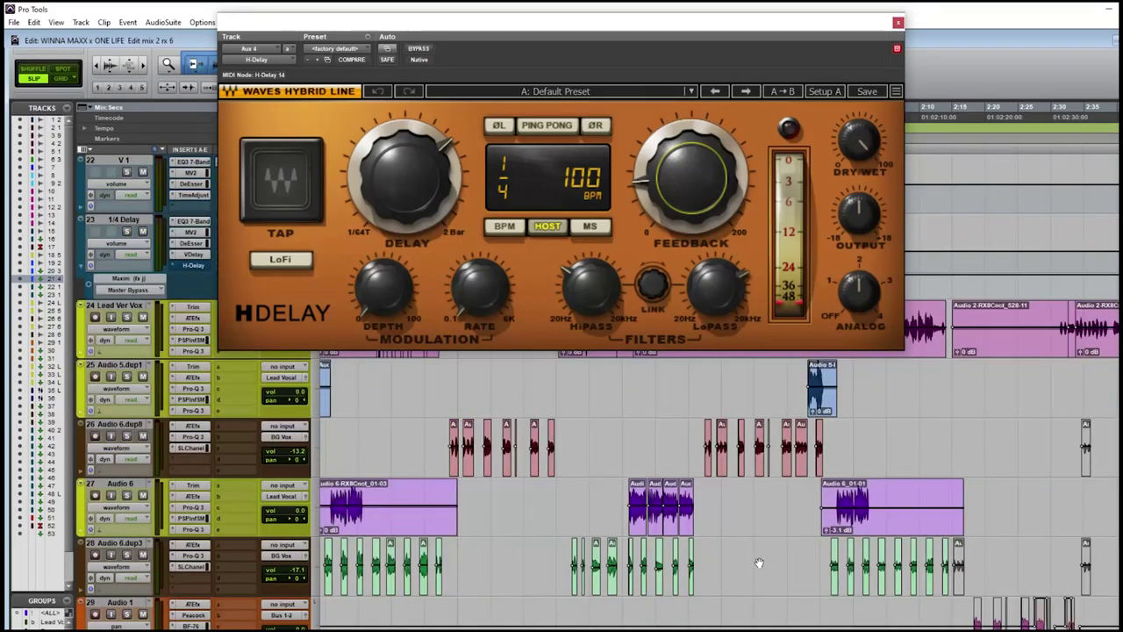
pyautogui.scroll(-3, 760, 562)
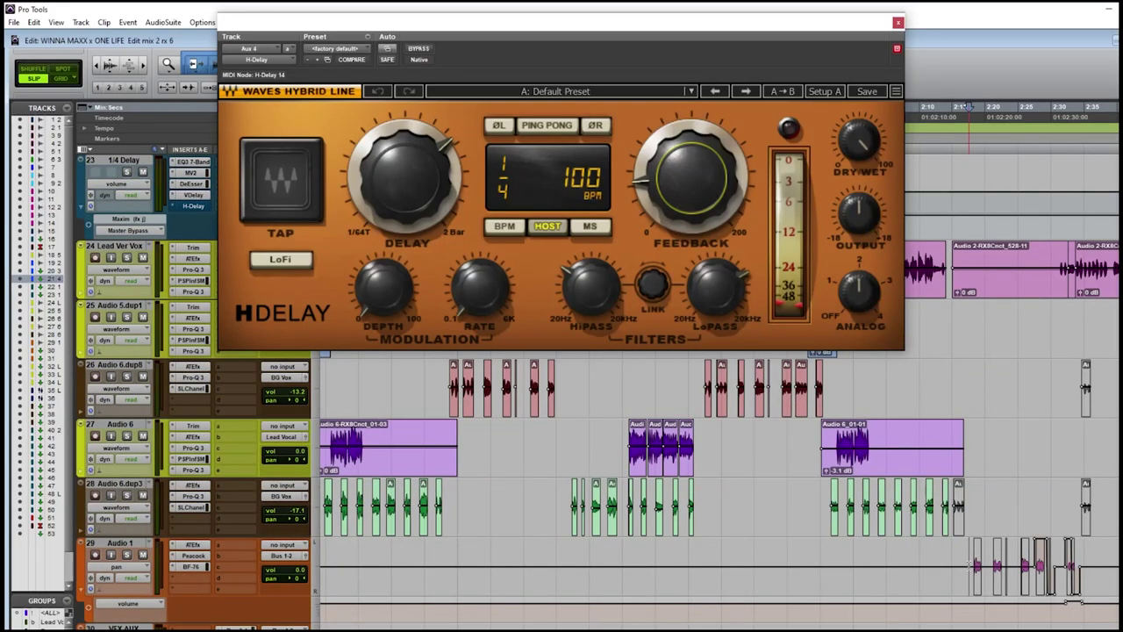
pyautogui.scroll(2, 972, 569)
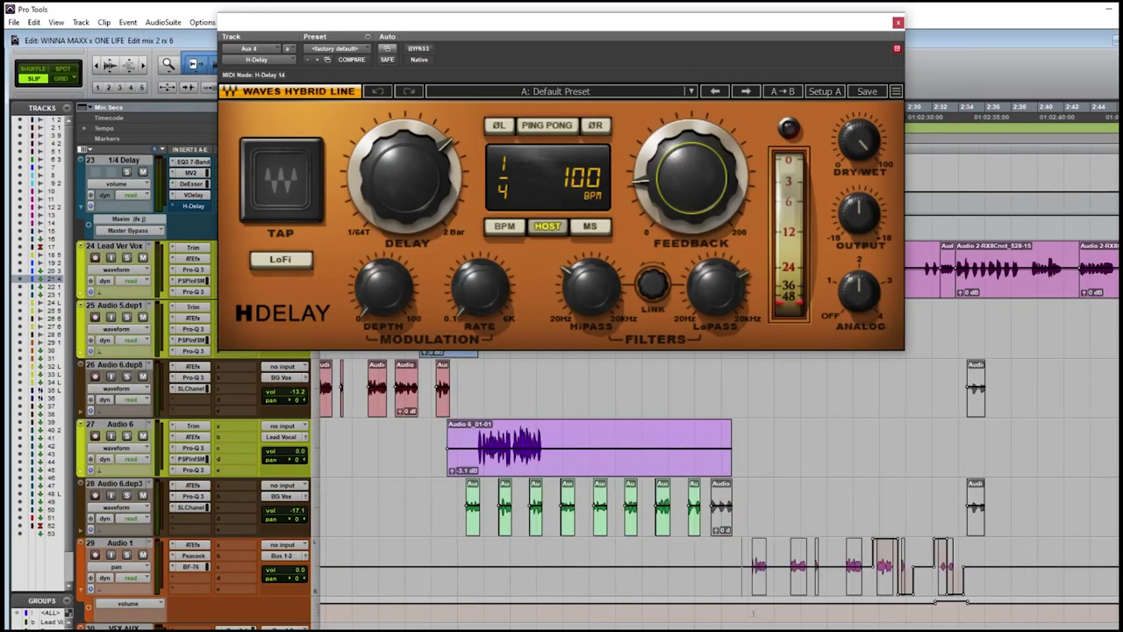
pyautogui.scroll(1, 740, 583)
pyautogui.scroll(-3, 740, 583)
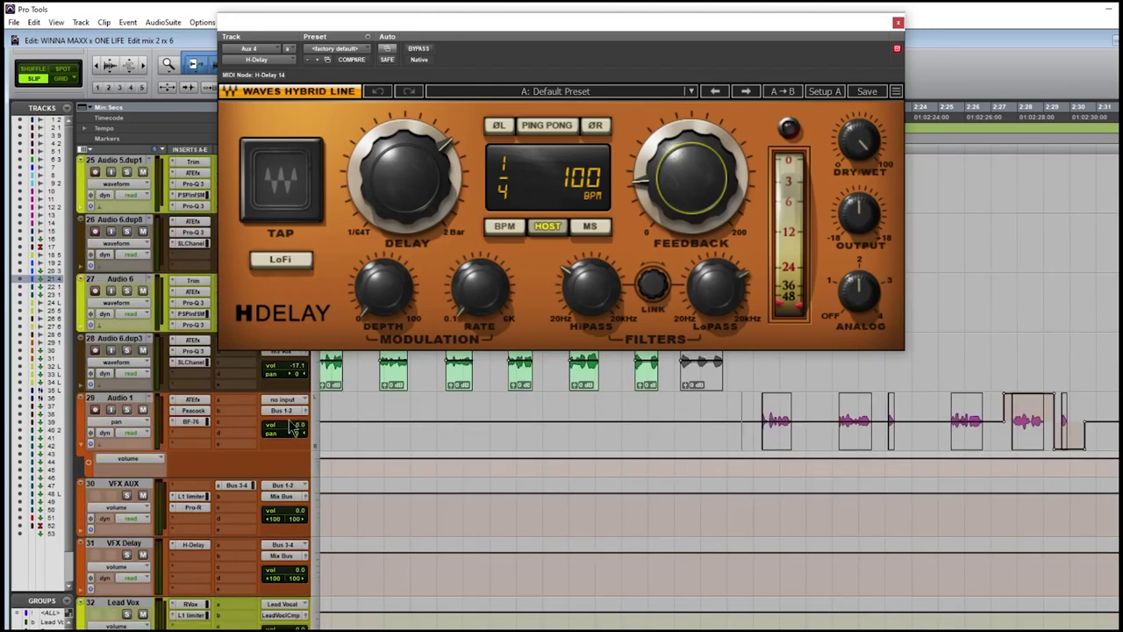
# Step: Open Audio 1's Auto-Tune, bypass all inserts on Audio 1 and VFX AUX, mute VFX AUX's Bus 3-4 send, and play the clips dry
pyautogui.click(198, 401)
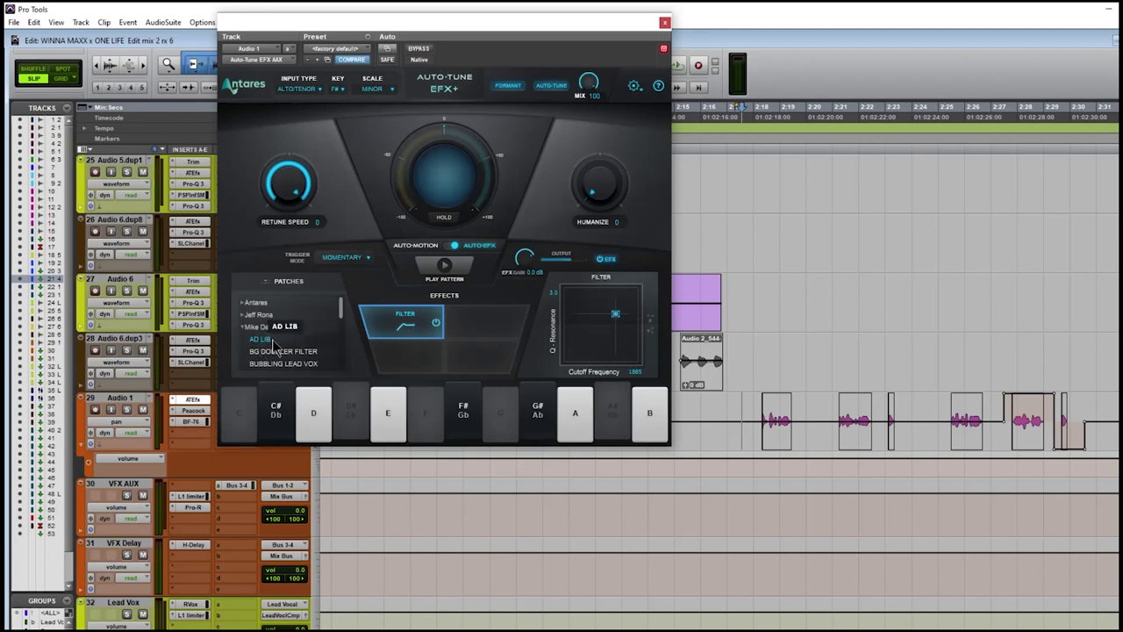
pyautogui.keyDown('ctrl'); pyautogui.keyDown('shift'); pyautogui.click(201, 407); pyautogui.keyUp('shift'); pyautogui.keyUp('ctrl')
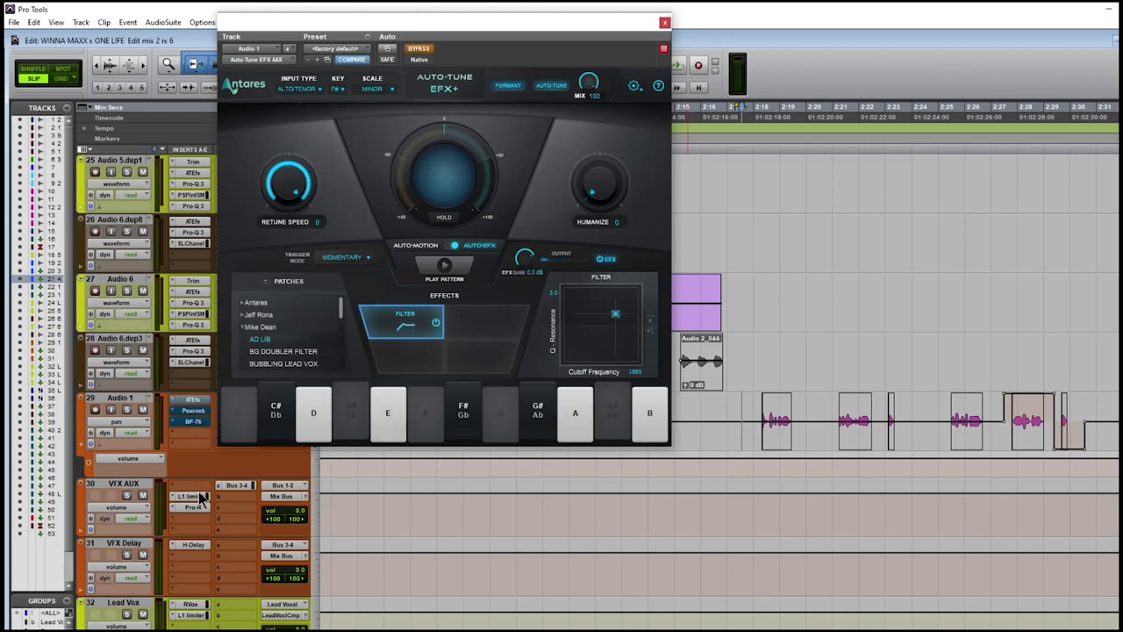
pyautogui.keyDown('ctrl'); pyautogui.keyDown('shift'); pyautogui.click(200, 497); pyautogui.keyUp('shift'); pyautogui.keyUp('ctrl')
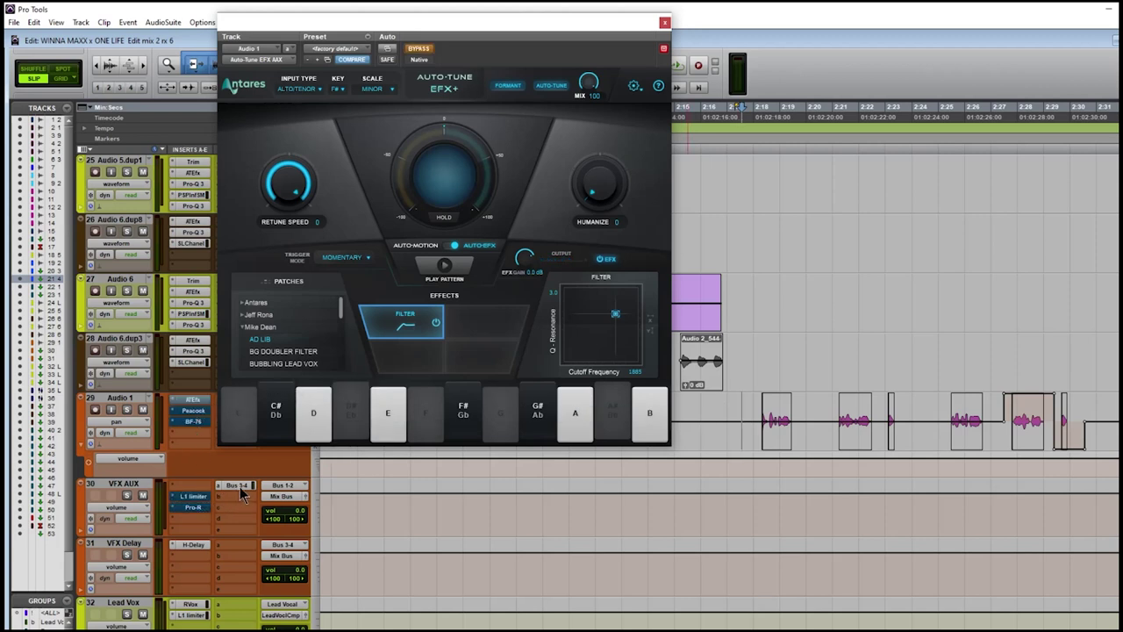
pyautogui.keyDown('ctrl'); pyautogui.keyDown('shift'); pyautogui.click(233, 485); pyautogui.keyUp('shift'); pyautogui.keyUp('ctrl')
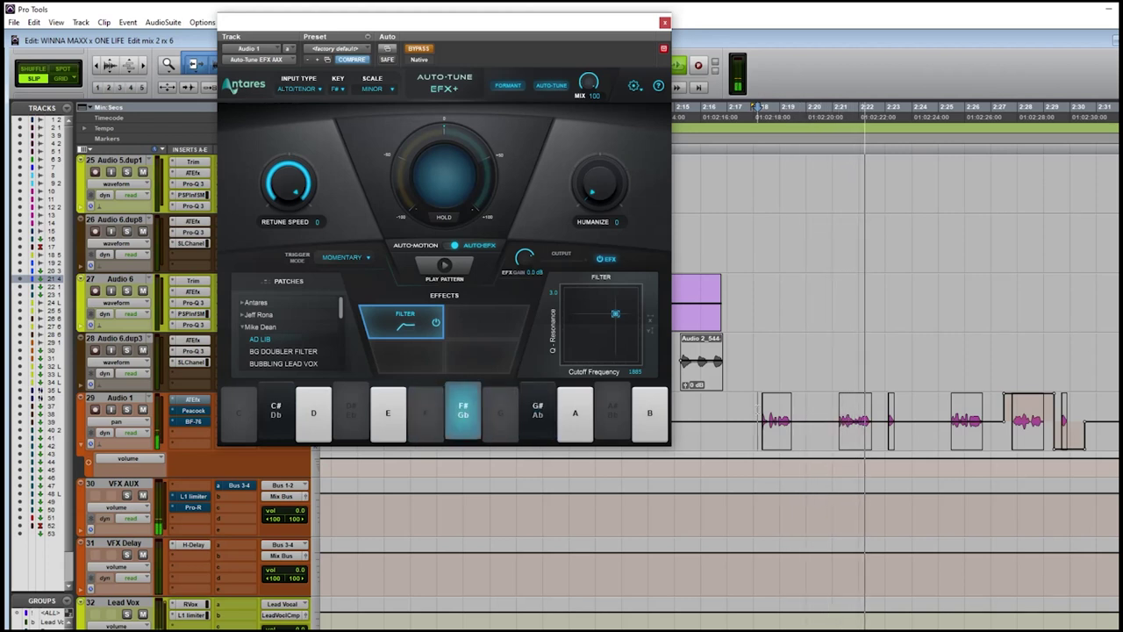
pyautogui.press('space')
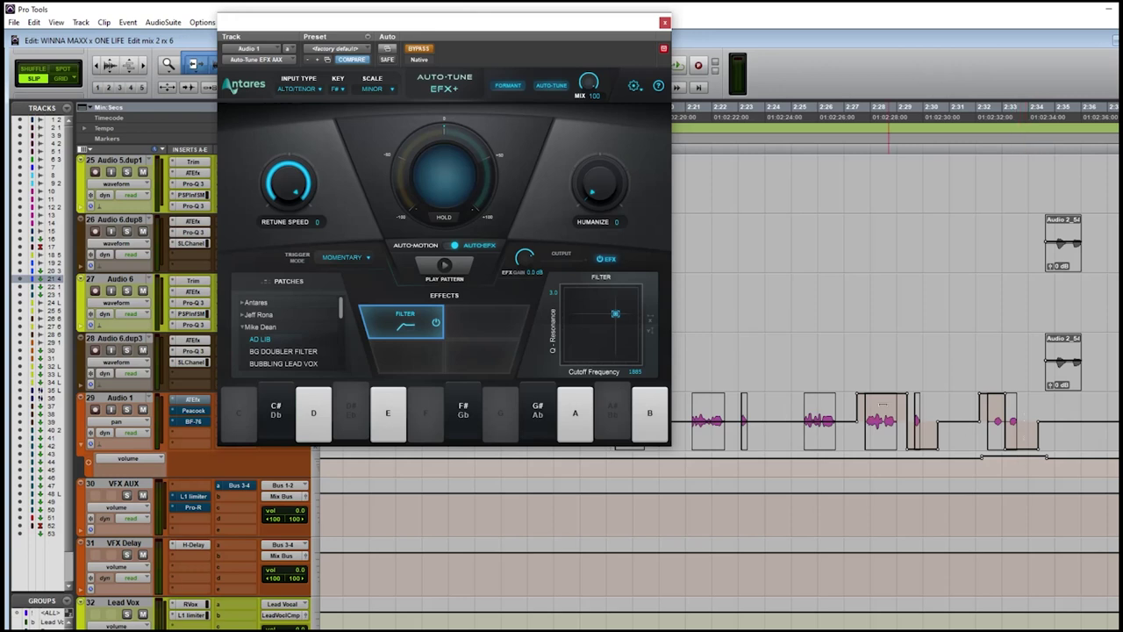
# Step: Select the Audio 1 passage from about 2:27 to 2:36 and play it with the effects bypassed
pyautogui.moveTo(850, 419); pyautogui.dragTo(1084, 450)
pyautogui.press('space')
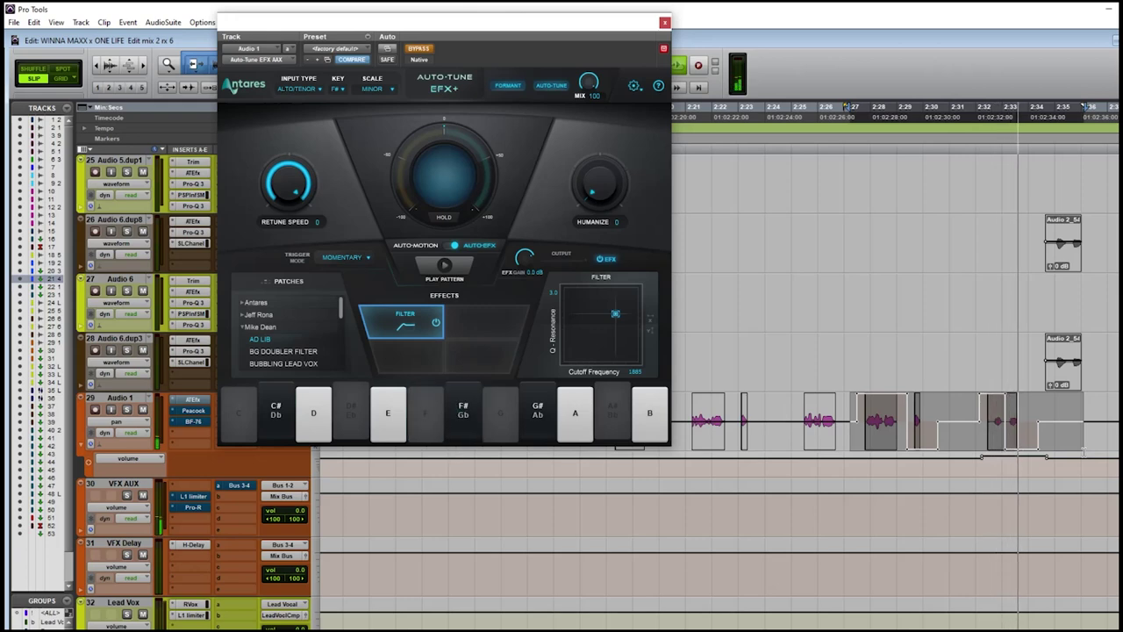
pyautogui.scroll(3, 1040, 381)
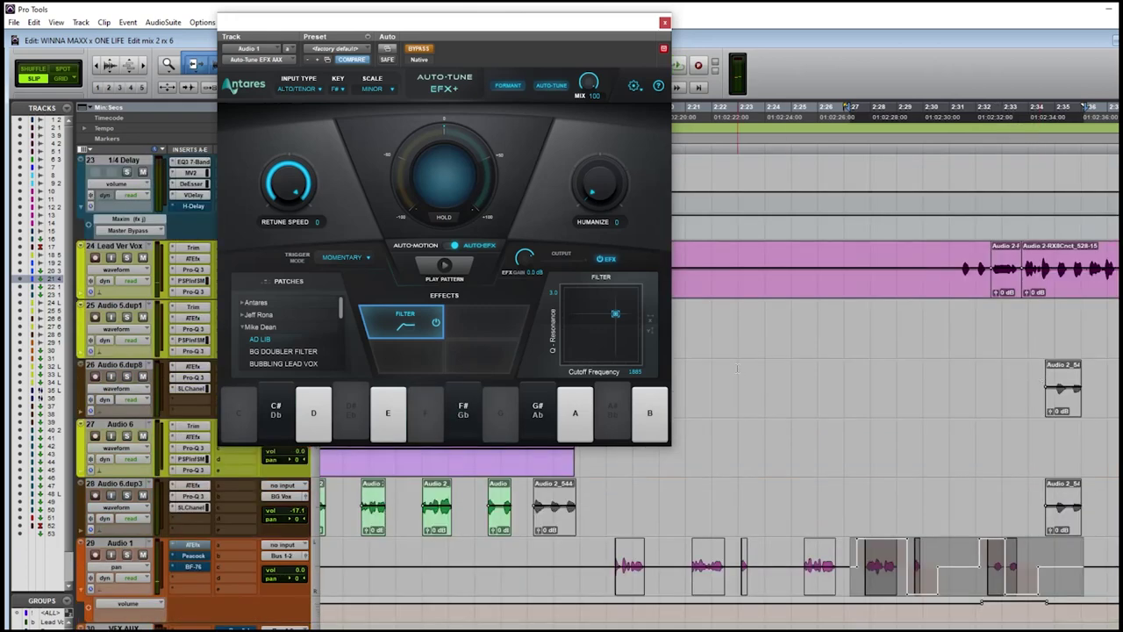
# Step: Return to the Audio 1 track and re-enable its Auto-Tune EFX+ insert
pyautogui.scroll(5, 737, 369)
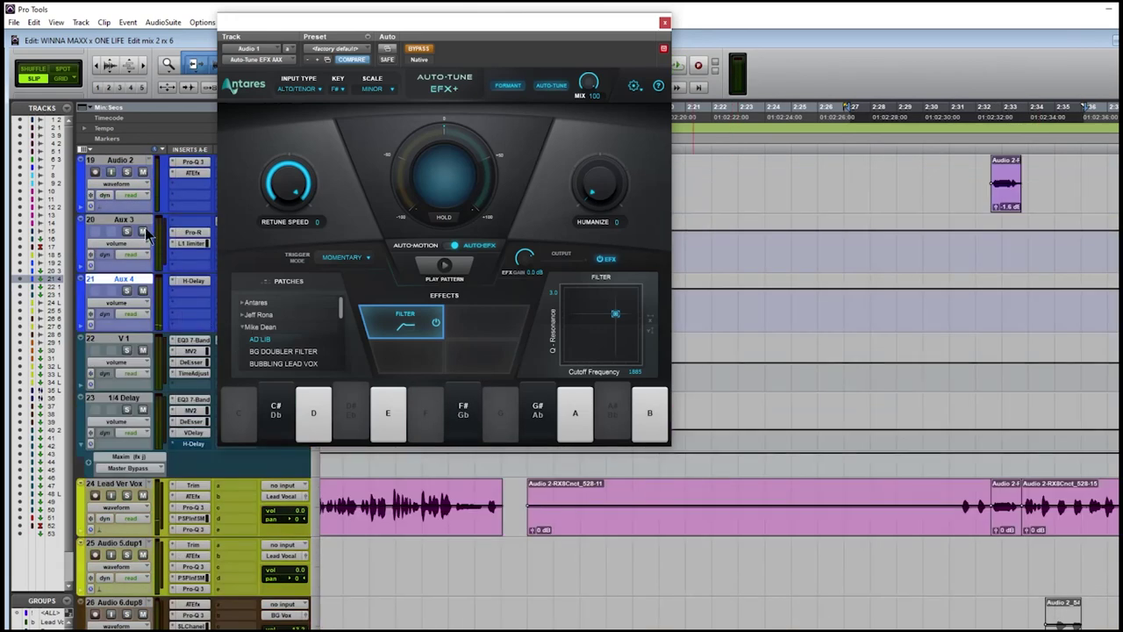
pyautogui.click(837, 387)
pyautogui.scroll(-7, 837, 387)
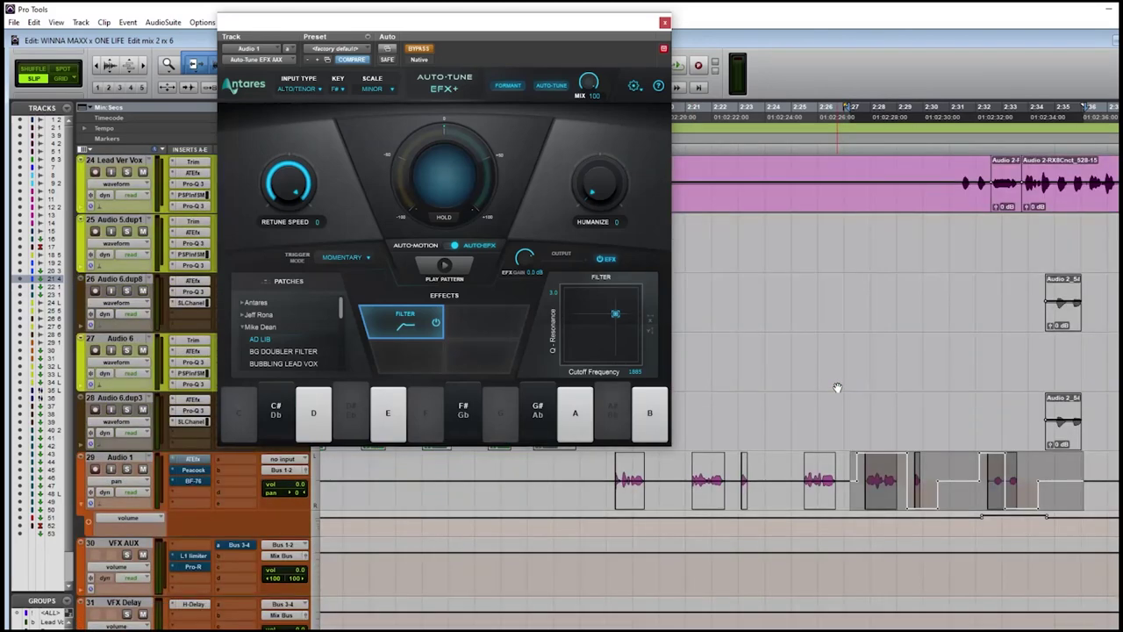
pyautogui.scroll(-3, 837, 387)
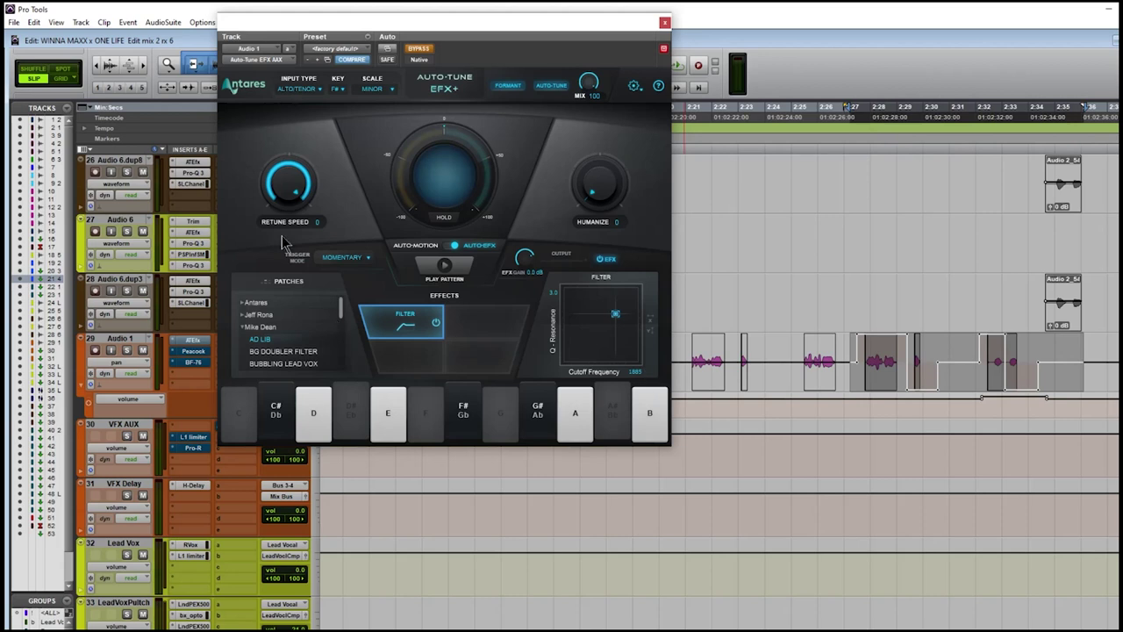
pyautogui.keyDown('ctrl'); pyautogui.click(208, 348); pyautogui.keyUp('ctrl')
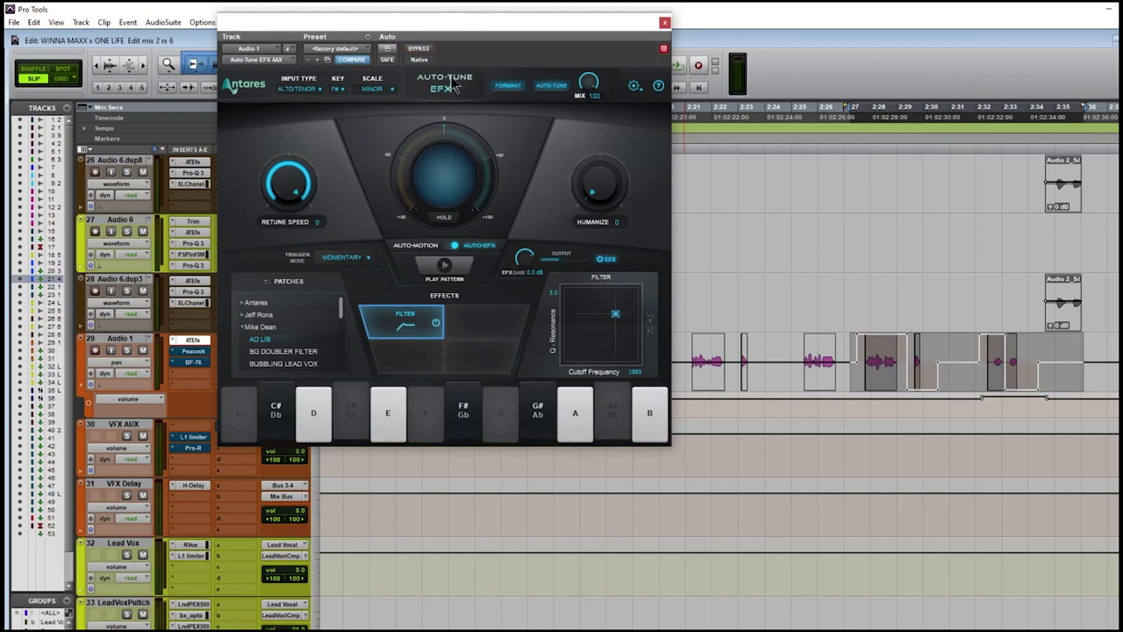
# Step: Re-enable Audio 1's Peacock vinyl emulation, try Dither on before setting it back to Off, and close the plug-in
pyautogui.click(198, 353)
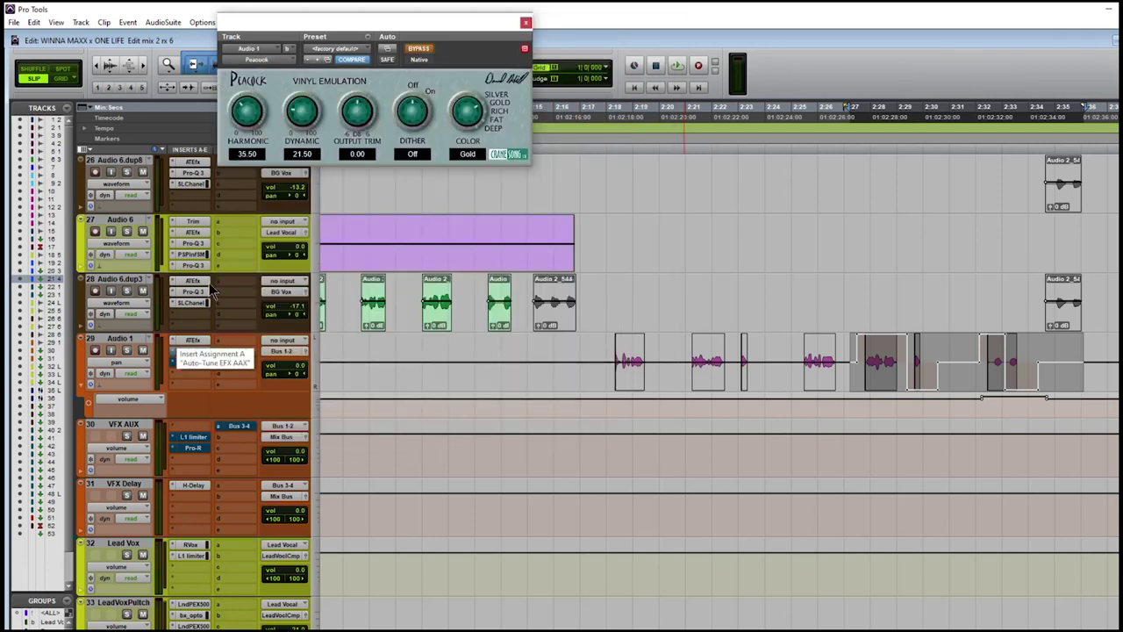
pyautogui.moveTo(462, 28); pyautogui.dragTo(634, 118)
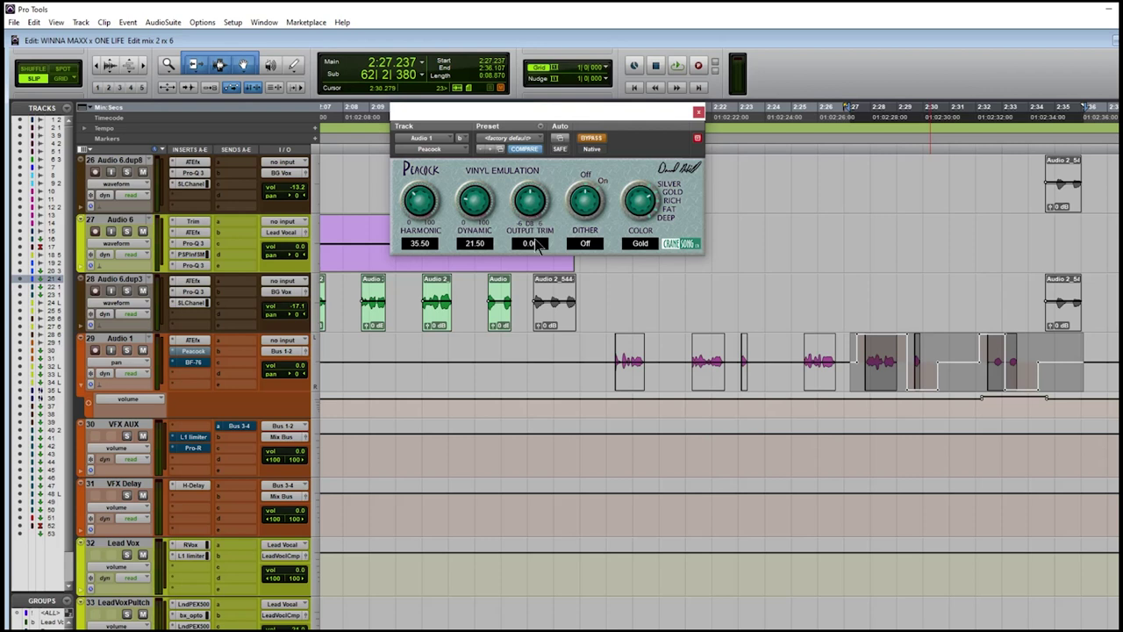
pyautogui.click(599, 139)
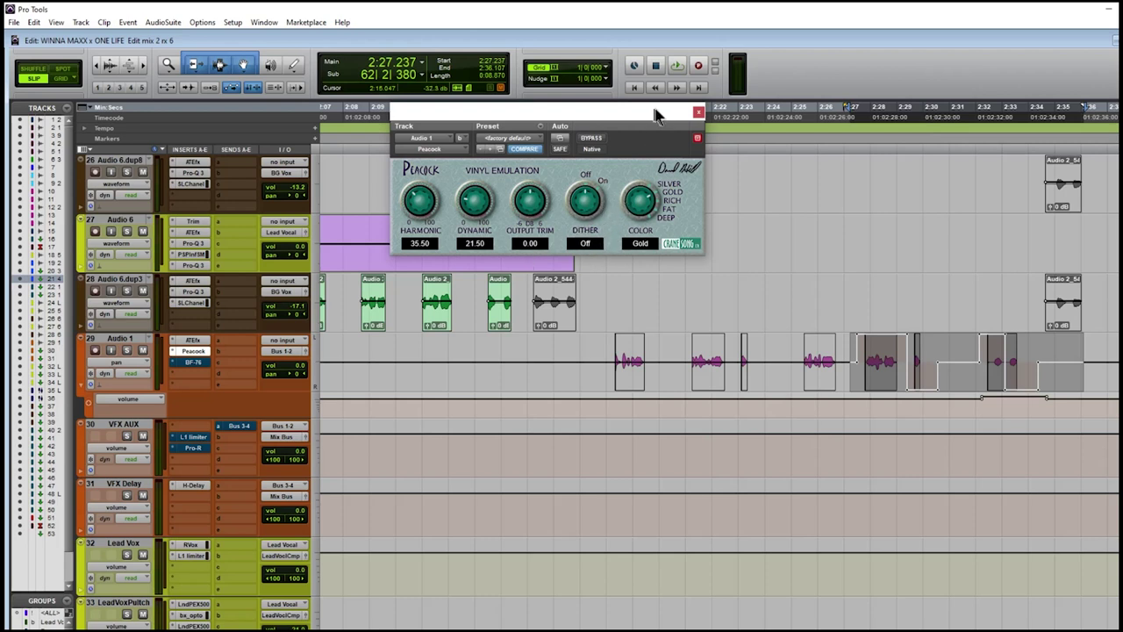
pyautogui.moveTo(651, 114); pyautogui.dragTo(667, 122)
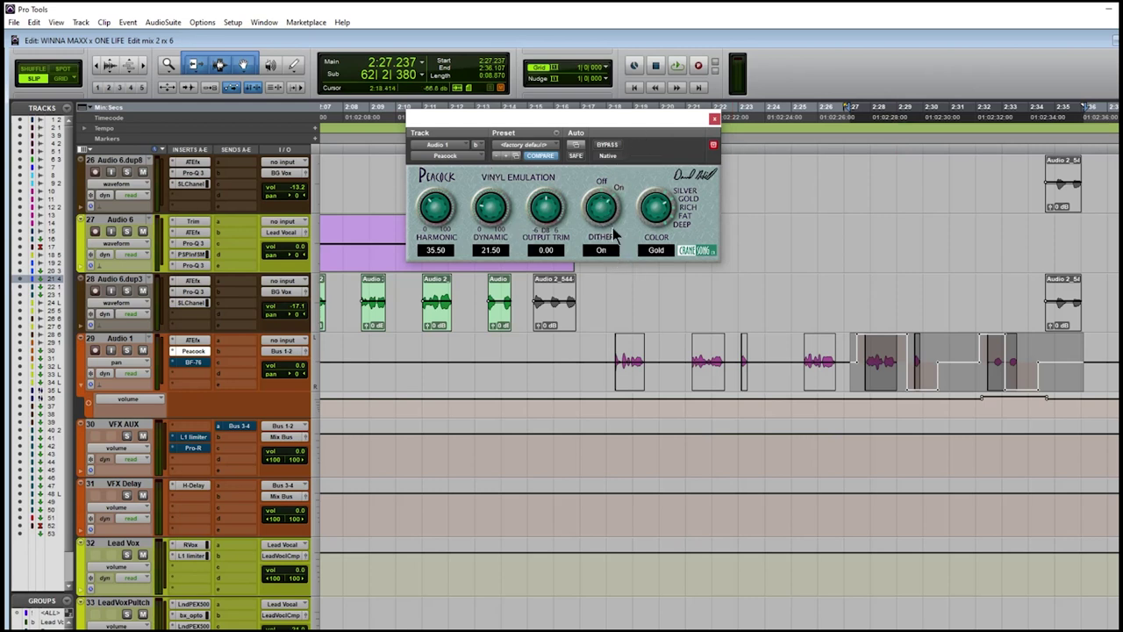
pyautogui.moveTo(604, 189); pyautogui.dragTo(609, 235)
pyautogui.moveTo(539, 117); pyautogui.dragTo(538, 133)
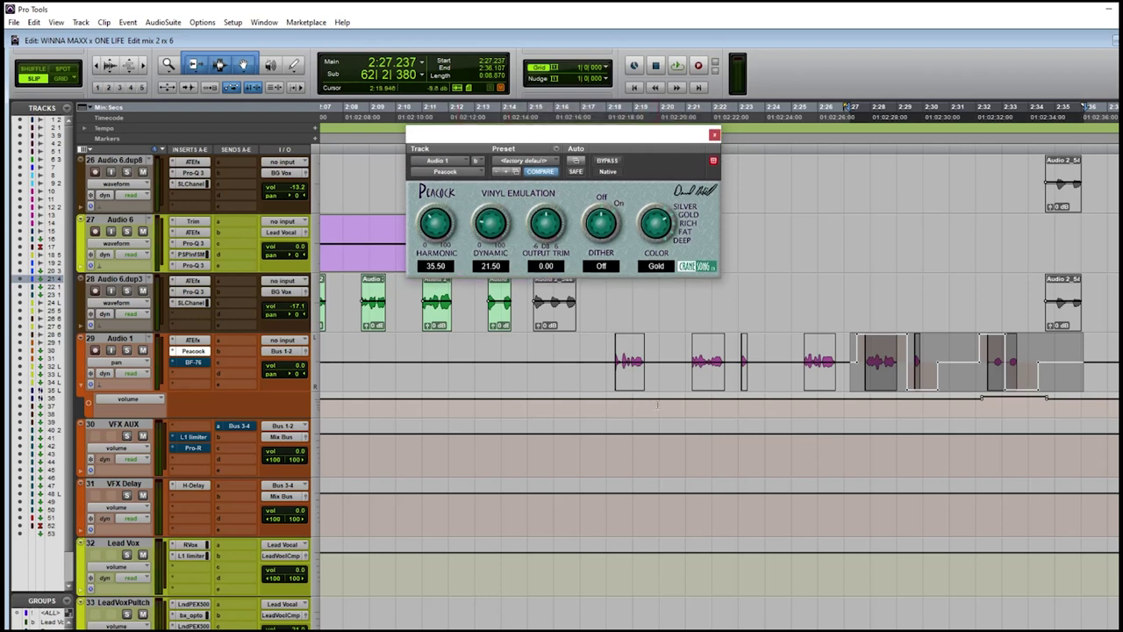
pyautogui.click(715, 135)
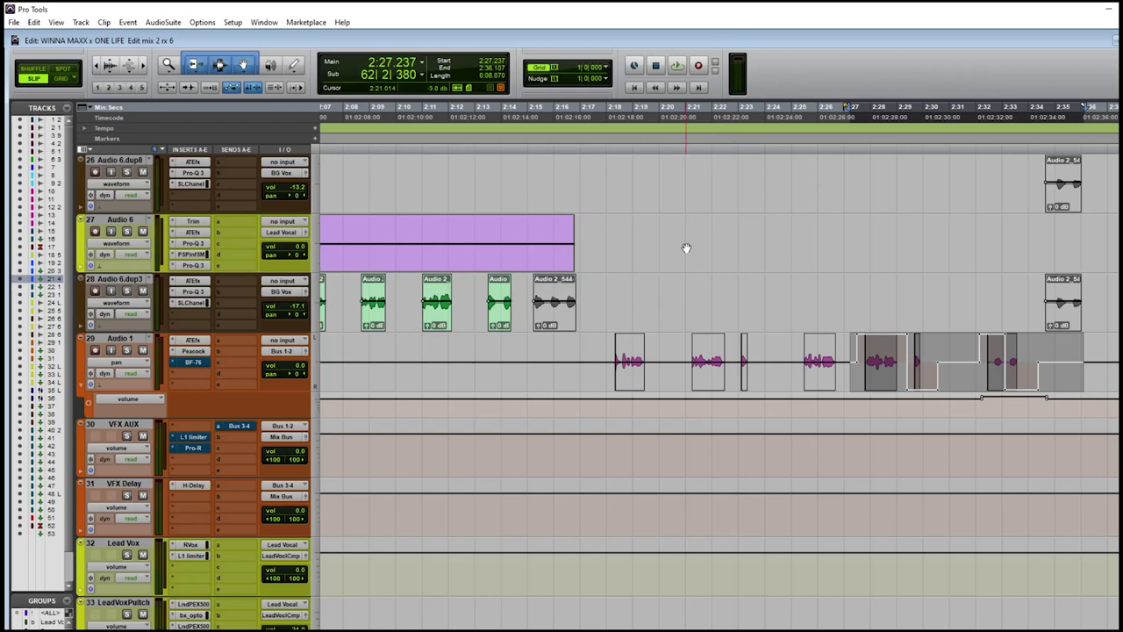
# Step: Open and re-enable Audio 1's BF-76 peak limiter, and play the selected passage with it active
pyautogui.click(193, 362)
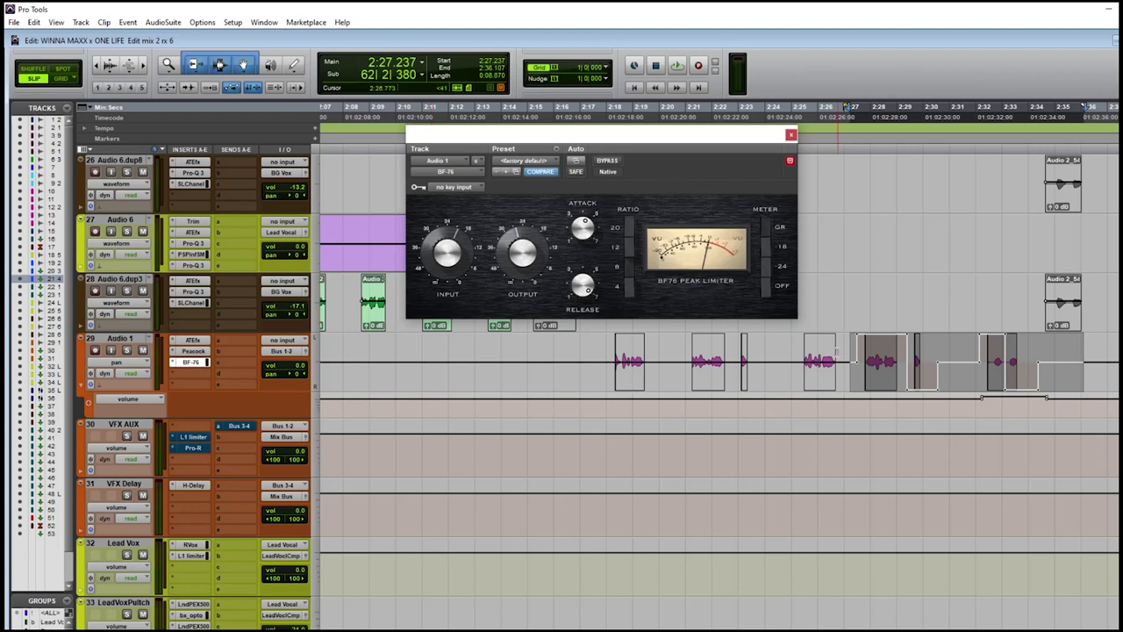
pyautogui.press('space')
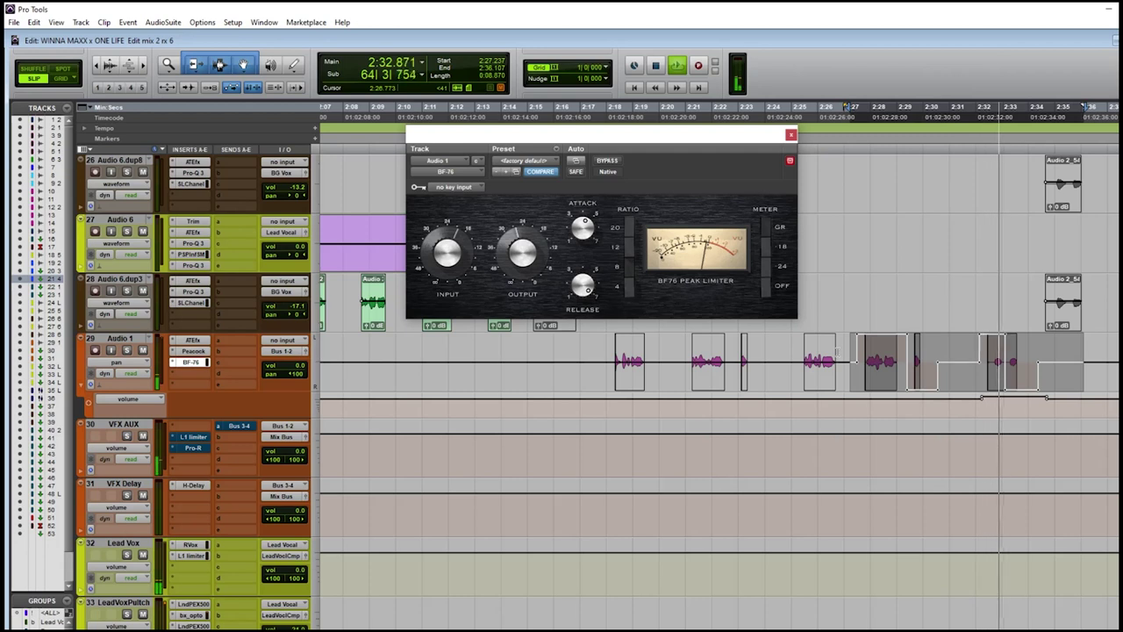
pyautogui.press('space')
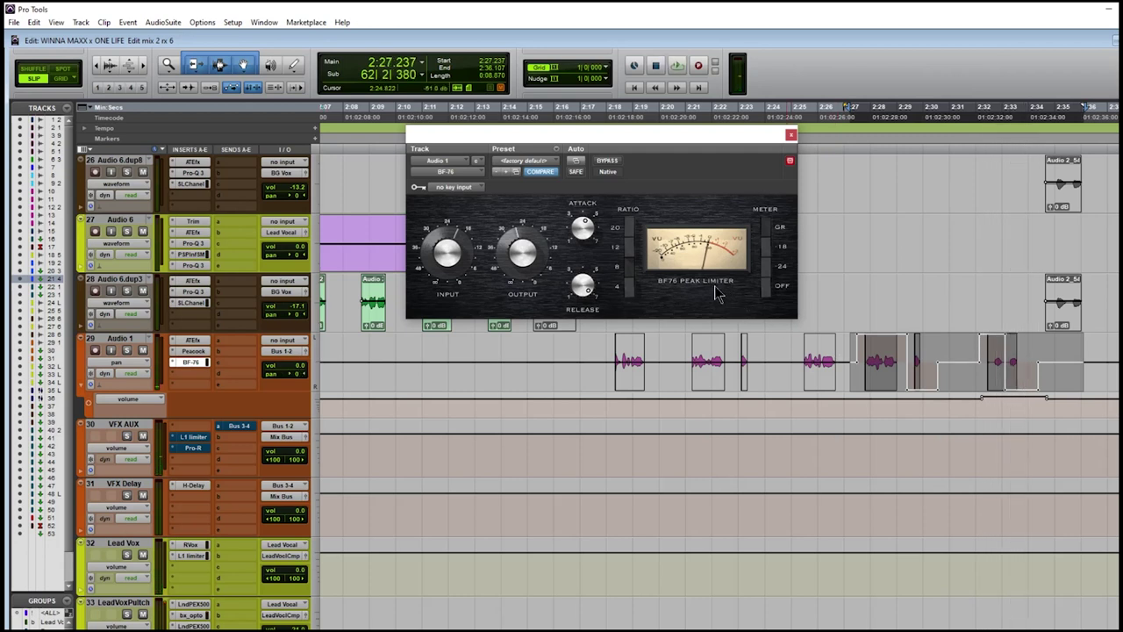
# Step: Re-enable VFX AUX's L1 limiter and Pro-R inserts, briefly playing the selection with the L1 limiter window open
pyautogui.click(195, 437)
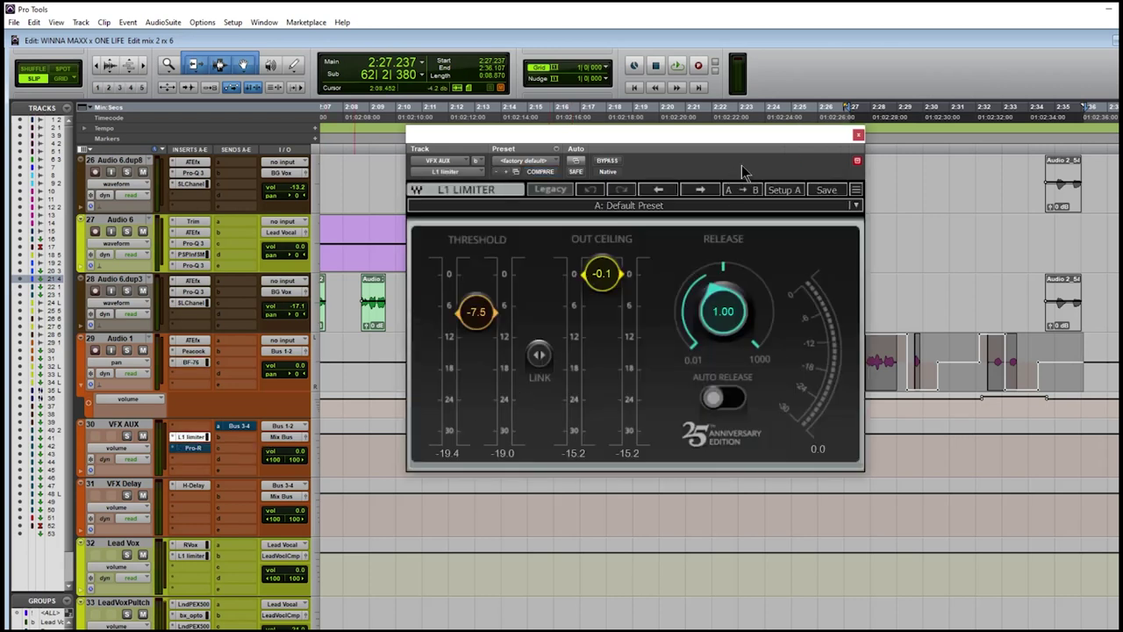
pyautogui.press('space')
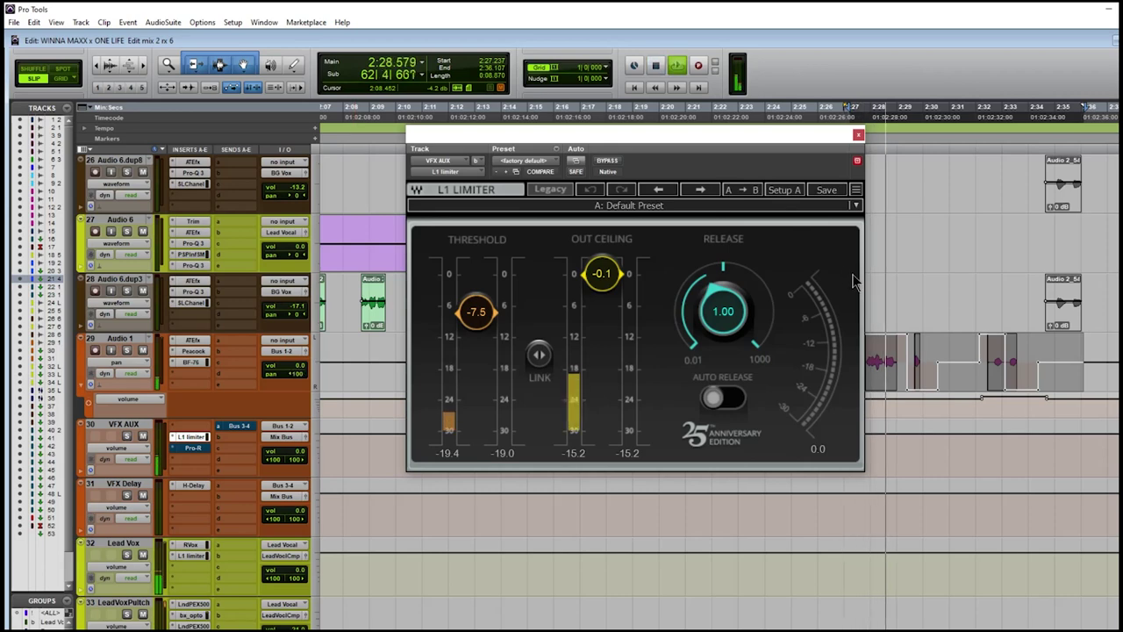
pyautogui.press('space')
pyautogui.scroll(6, 965, 329)
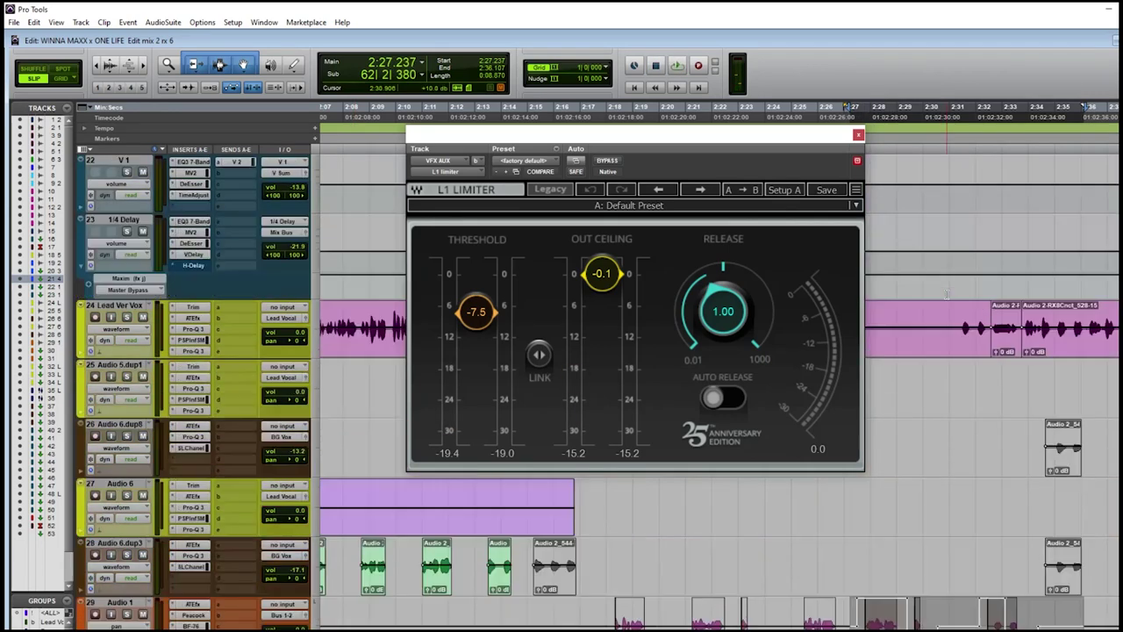
pyautogui.scroll(-6, 930, 360)
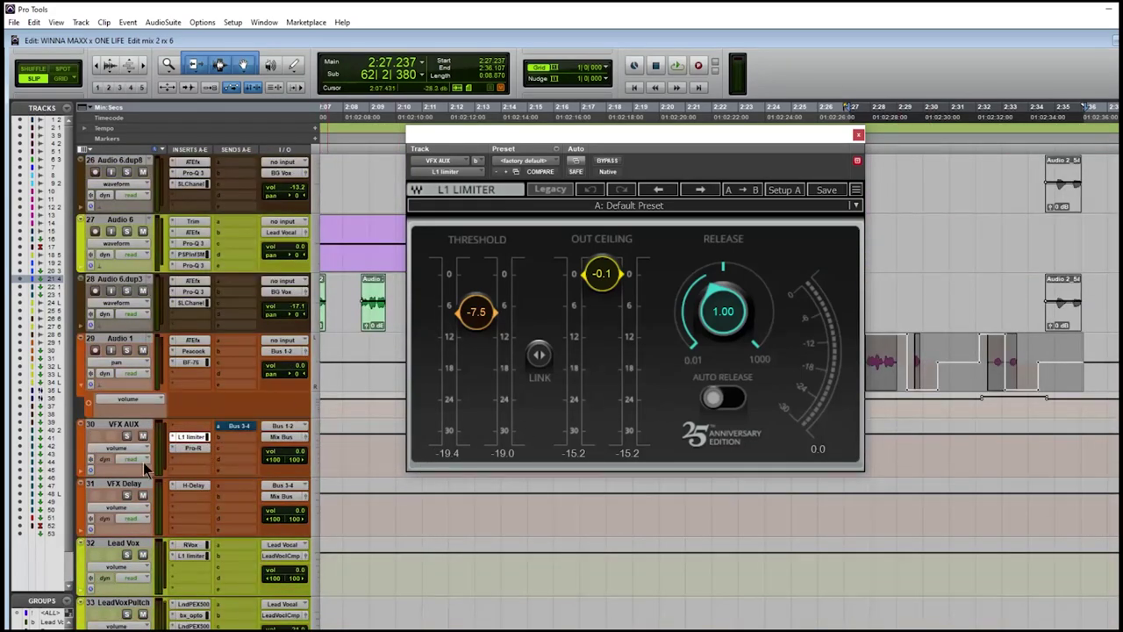
# Step: Inspect VFX AUX's Pro-R reverb settings, close the plug-in, and play the selection with the reverb active
pyautogui.click(193, 448)
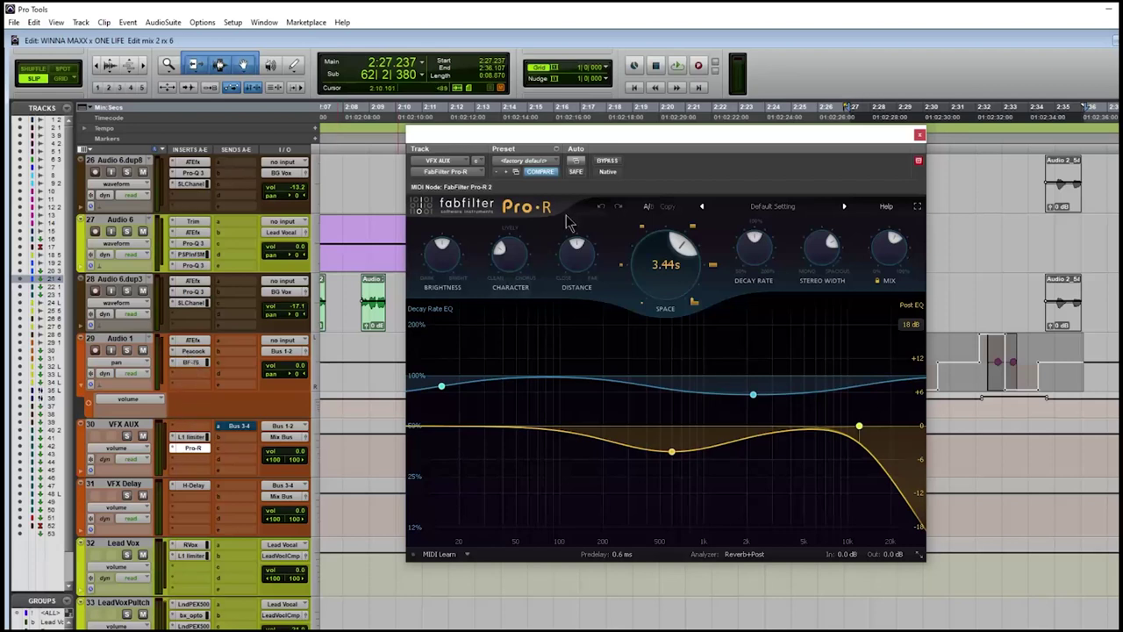
pyautogui.moveTo(760, 149); pyautogui.dragTo(648, 123)
pyautogui.click(808, 110)
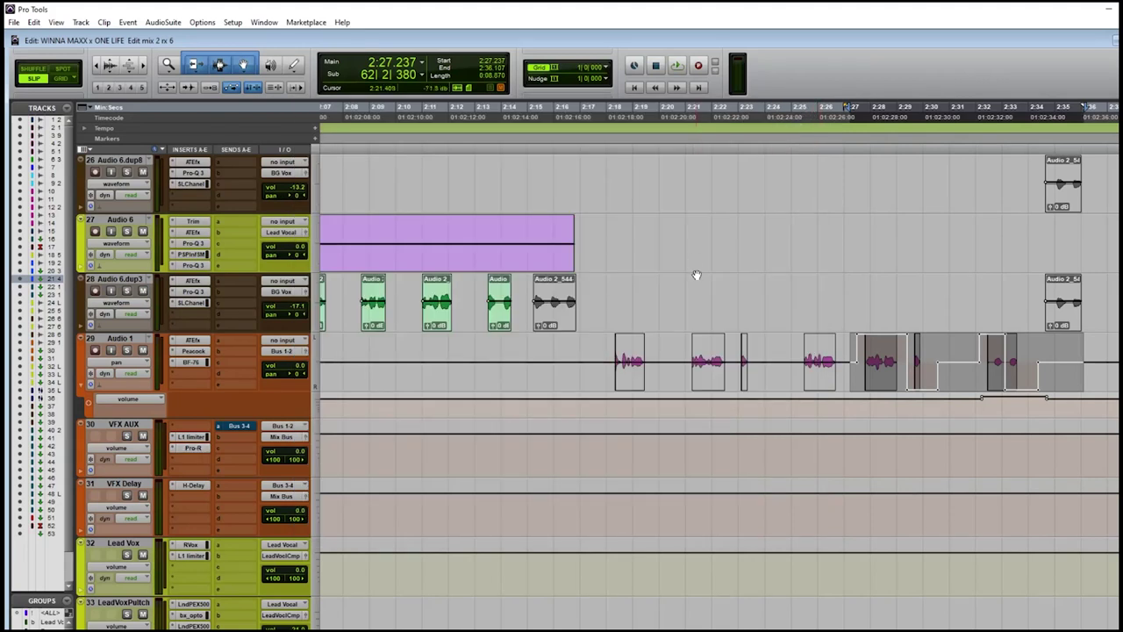
pyautogui.press('space')
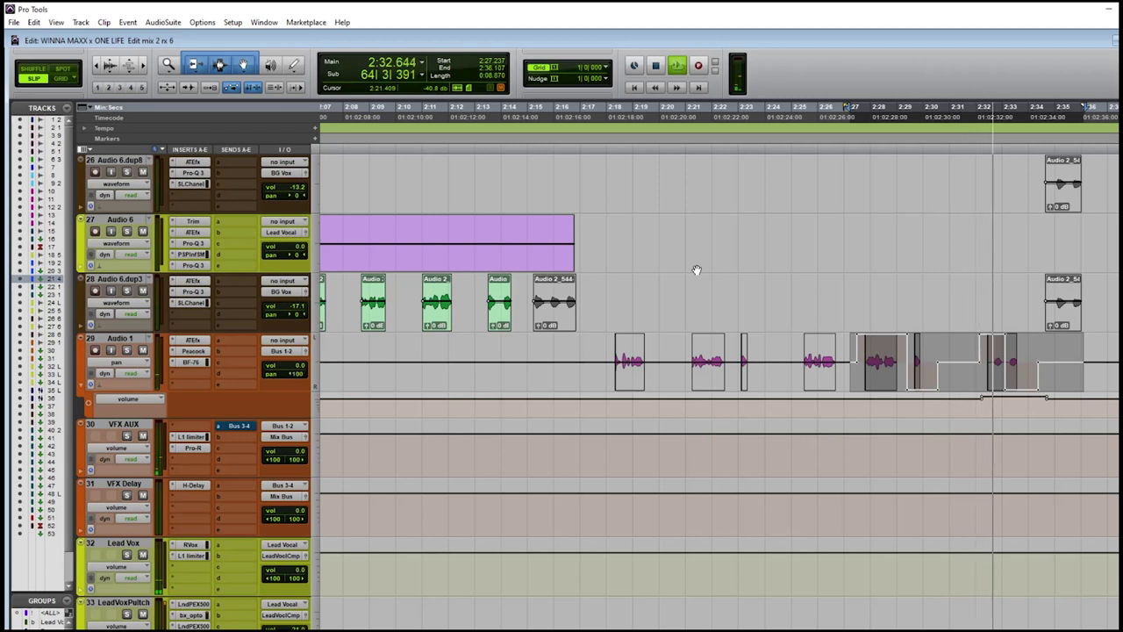
pyautogui.press('space')
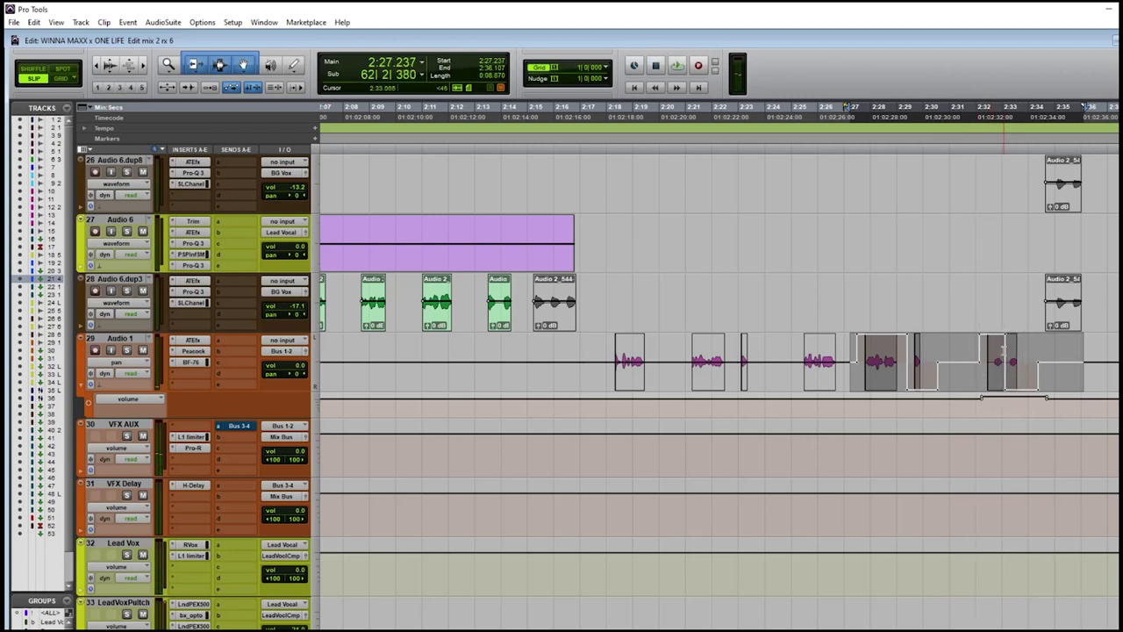
# Step: Unmute VFX AUX's Bus 3-4 send, and inspect VFX Delay's H-Delay settings and the send's fader, closing both windows
pyautogui.scroll(3, 1000, 353)
pyautogui.scroll(1, 1001, 352)
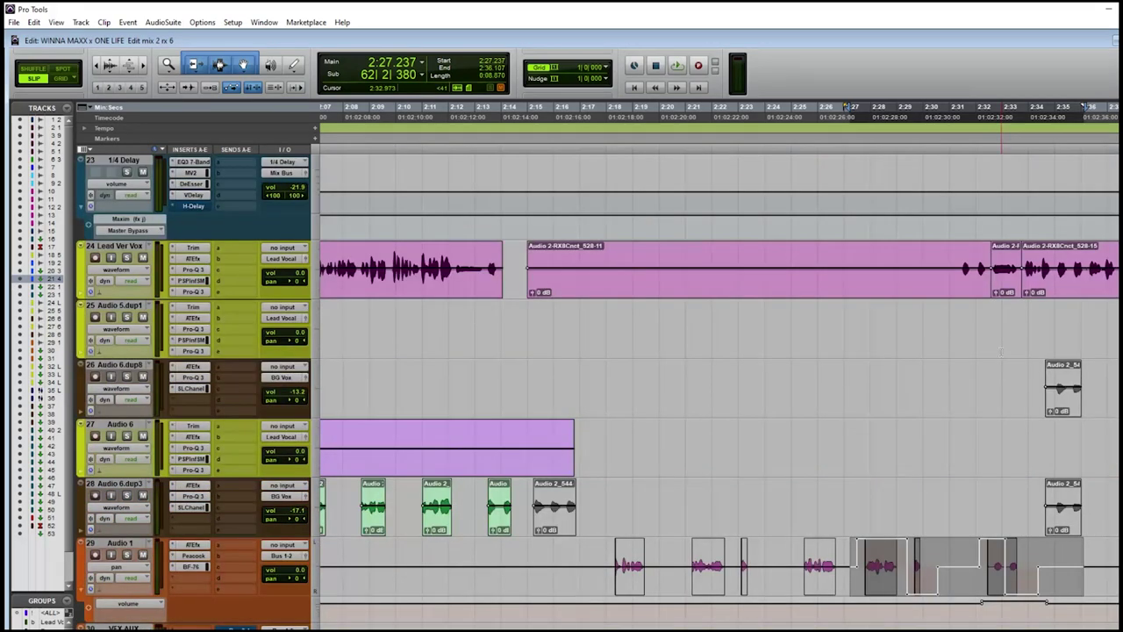
pyautogui.scroll(-2, 1000, 353)
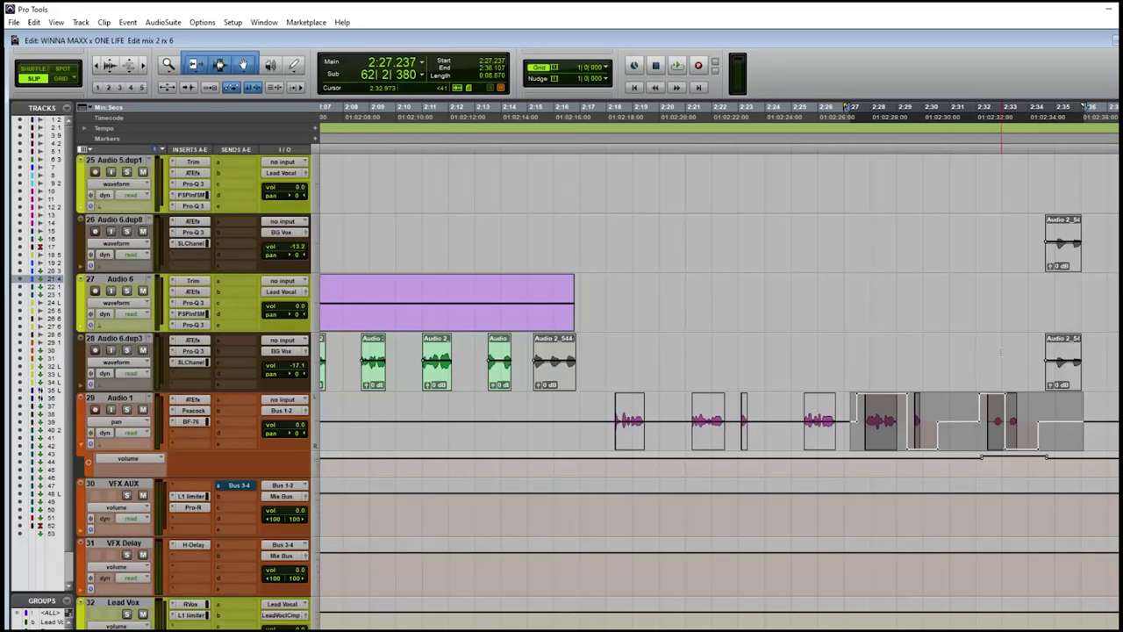
pyautogui.scroll(-3, 802, 372)
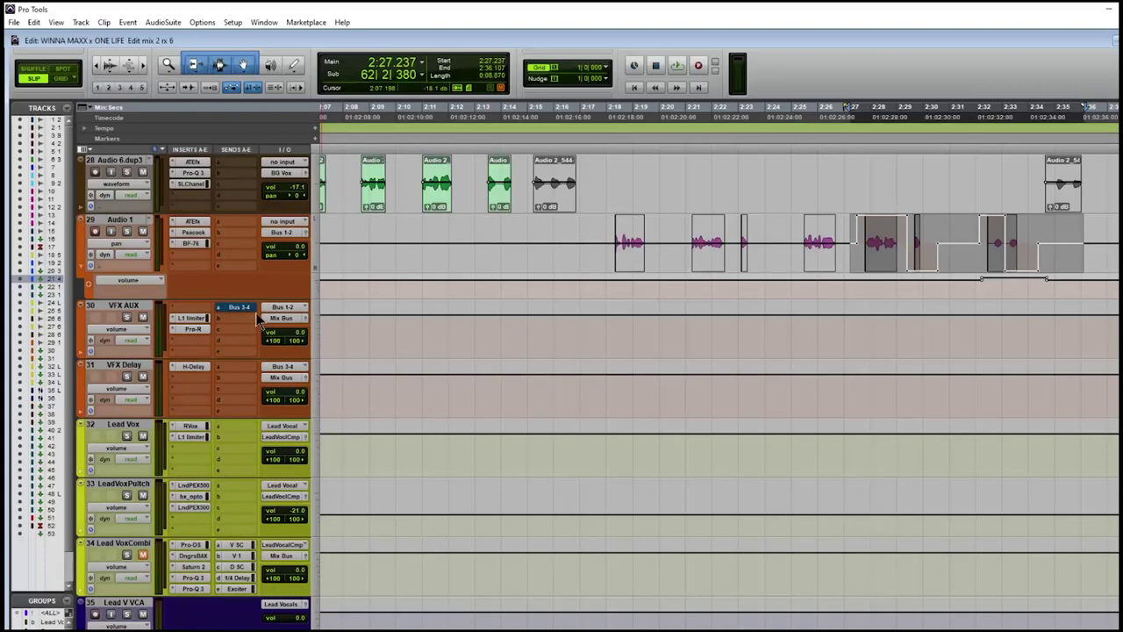
pyautogui.click(190, 367)
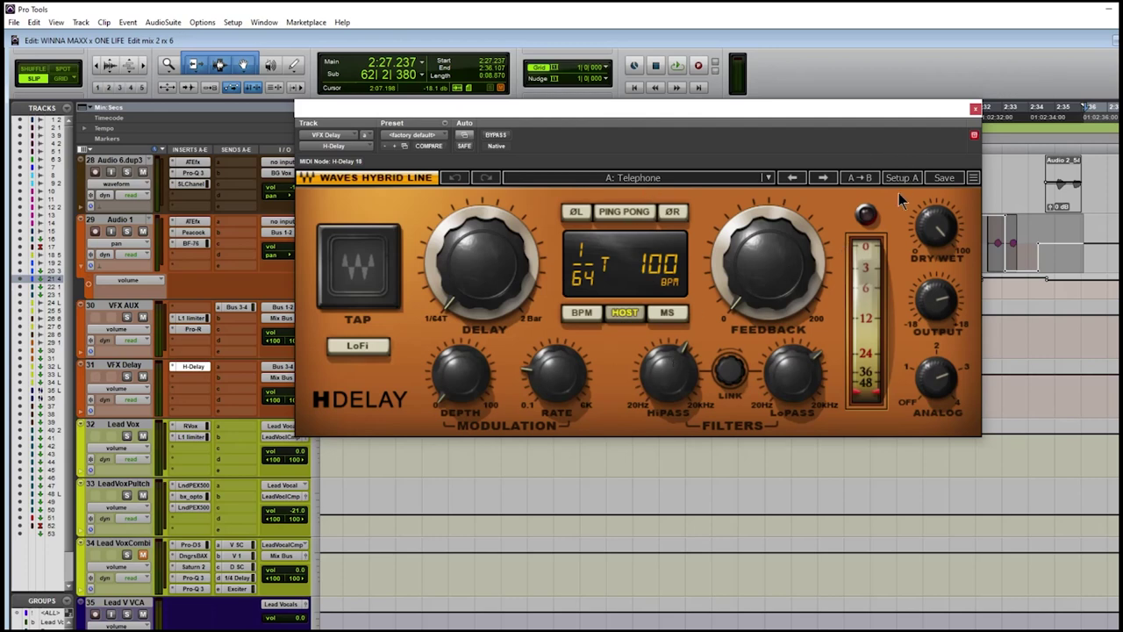
pyautogui.click(974, 110)
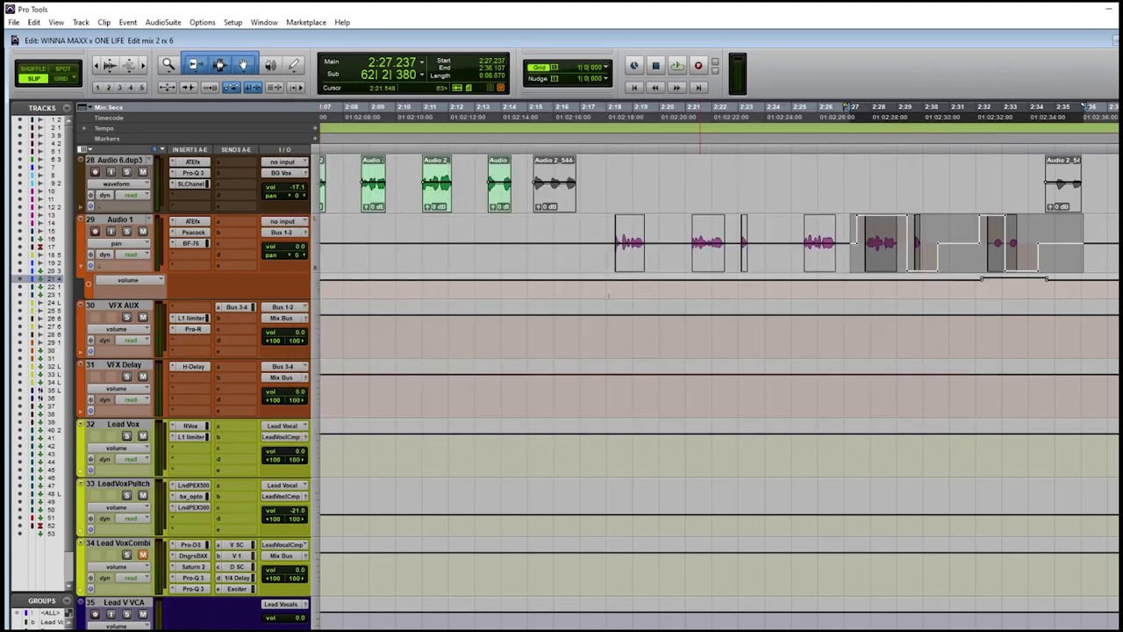
pyautogui.click(235, 309)
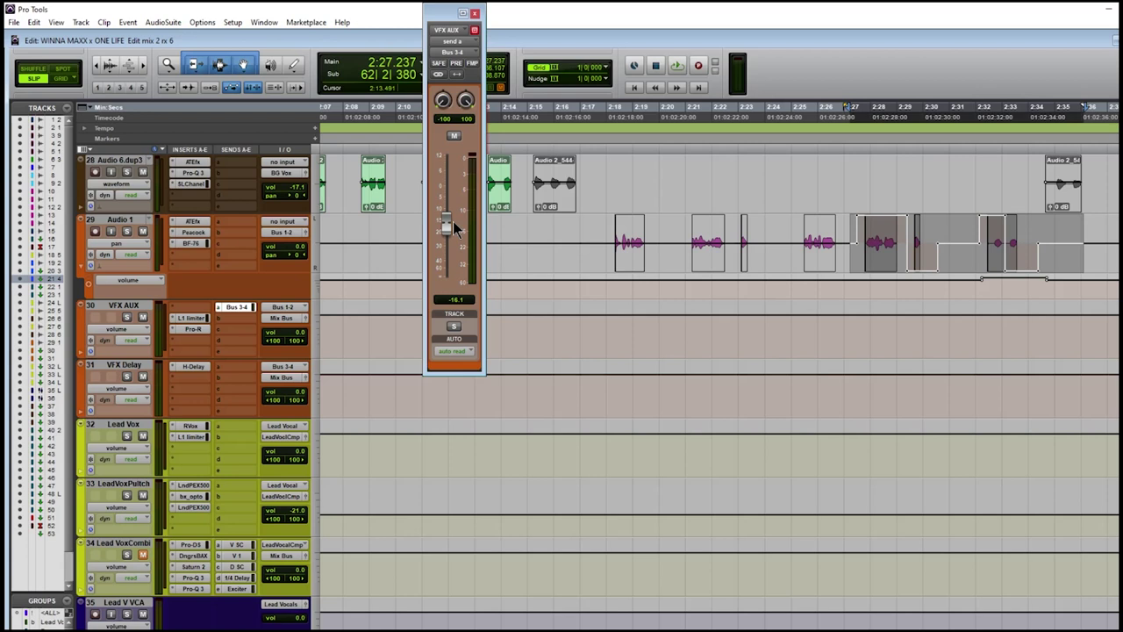
pyautogui.click(474, 13)
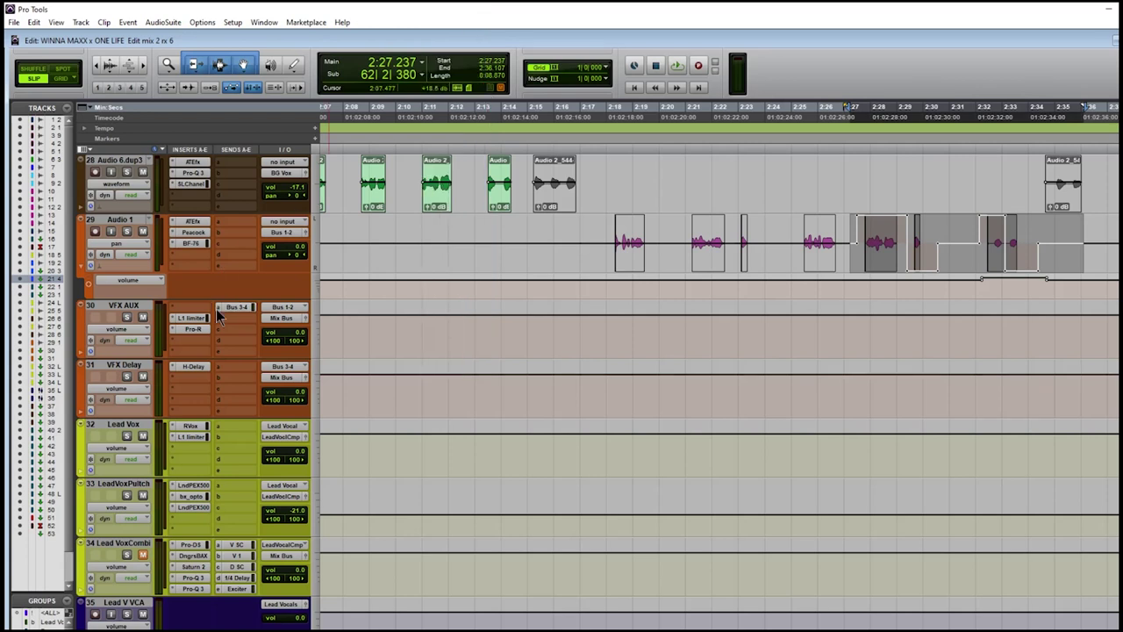
# Step: Reopen VFX AUX's Pro-R to check its mix and decay rate settings, close it, and play the selected passage
pyautogui.click(192, 329)
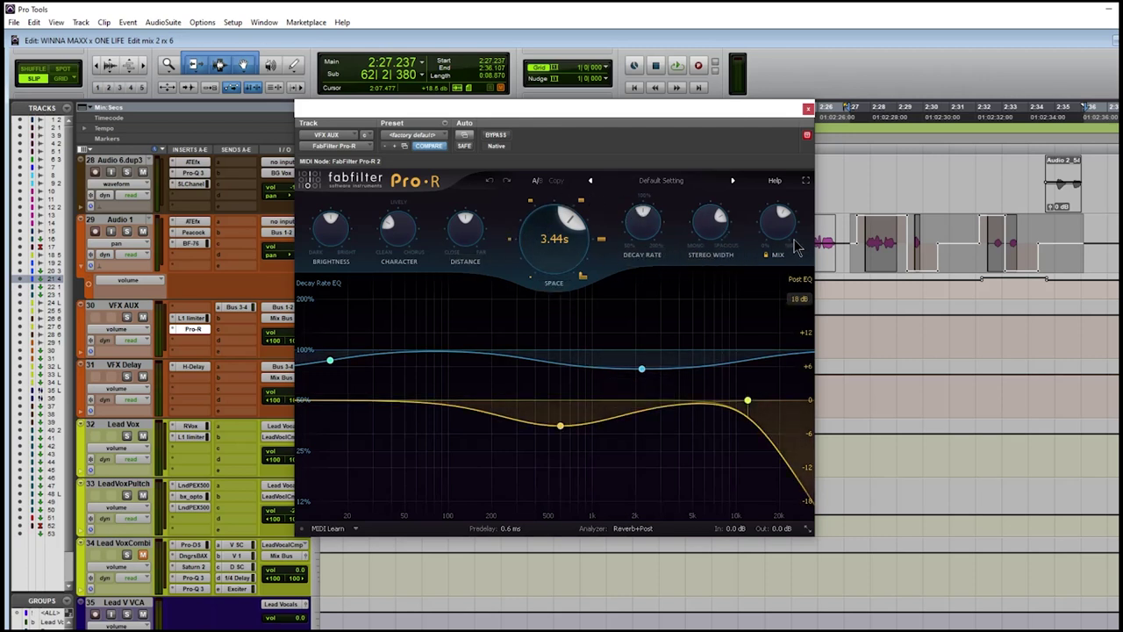
pyautogui.moveTo(780, 237)
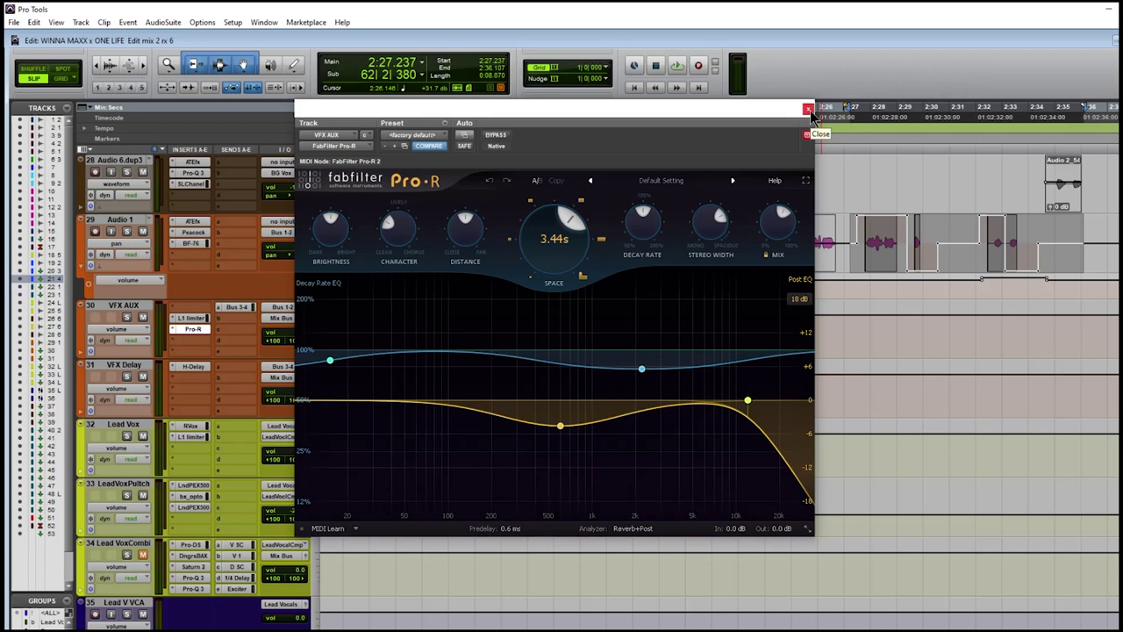
pyautogui.moveTo(784, 107); pyautogui.dragTo(774, 107)
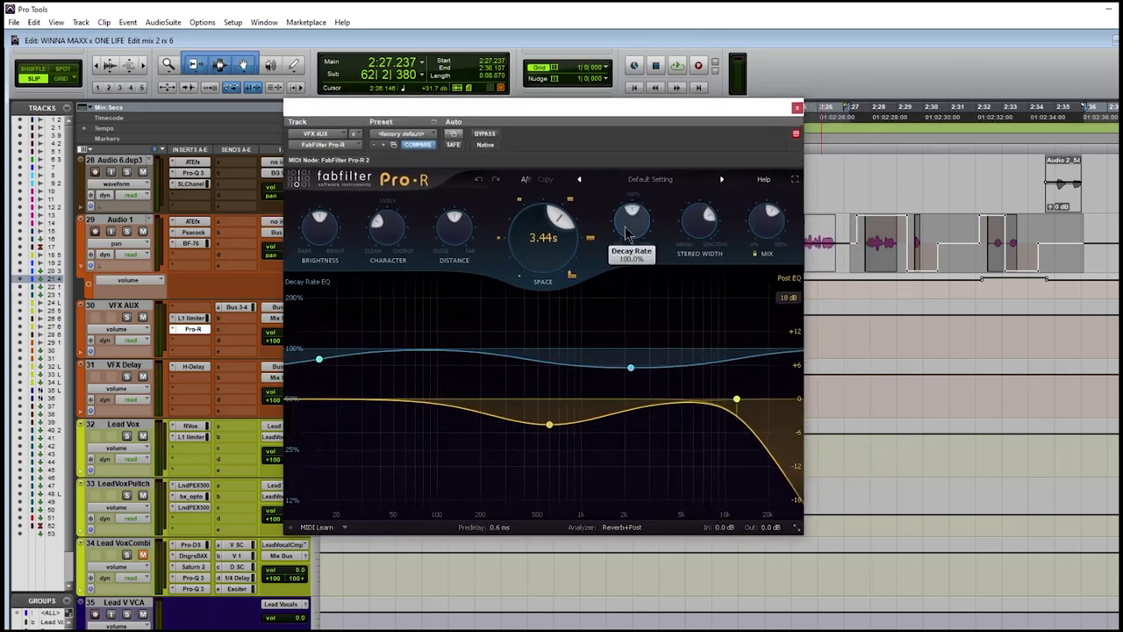
pyautogui.click(798, 108)
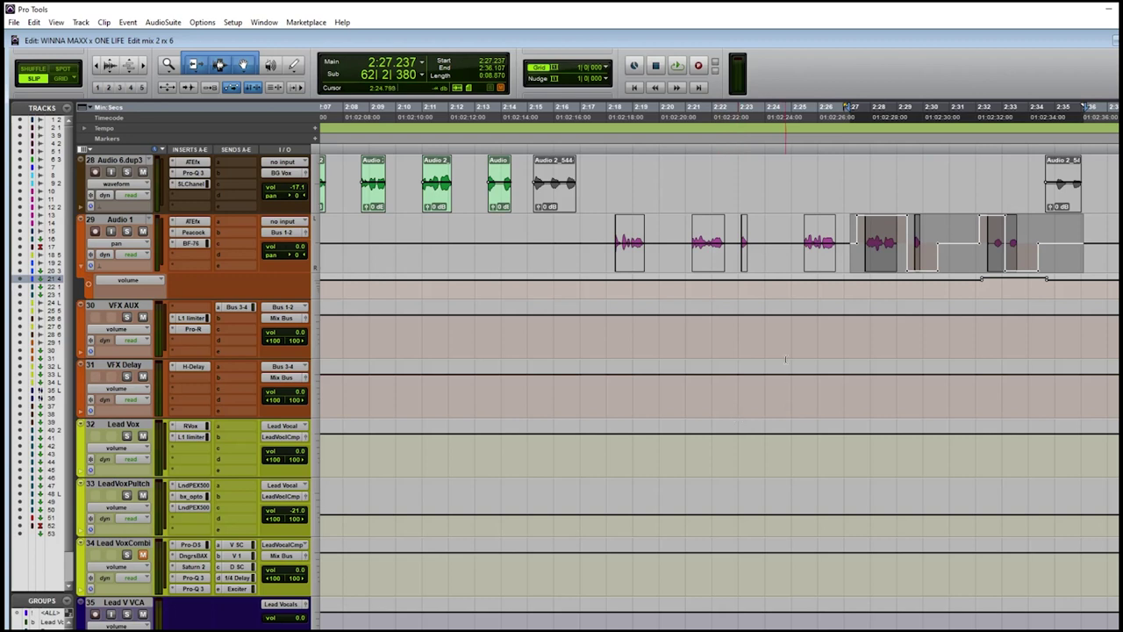
pyautogui.press('space')
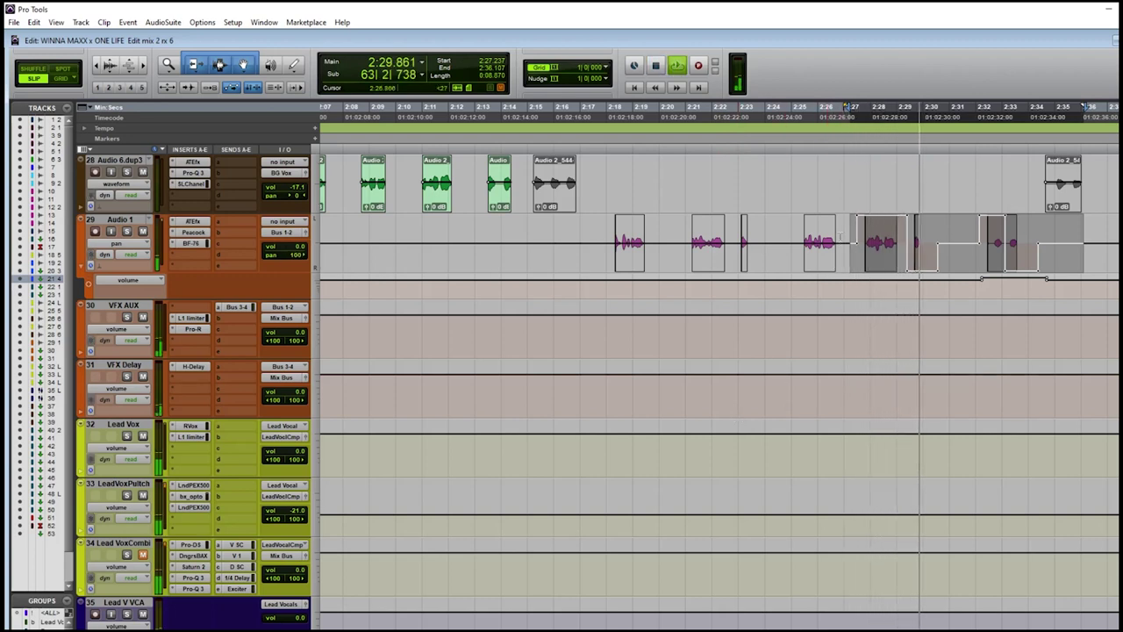
pyautogui.press('space')
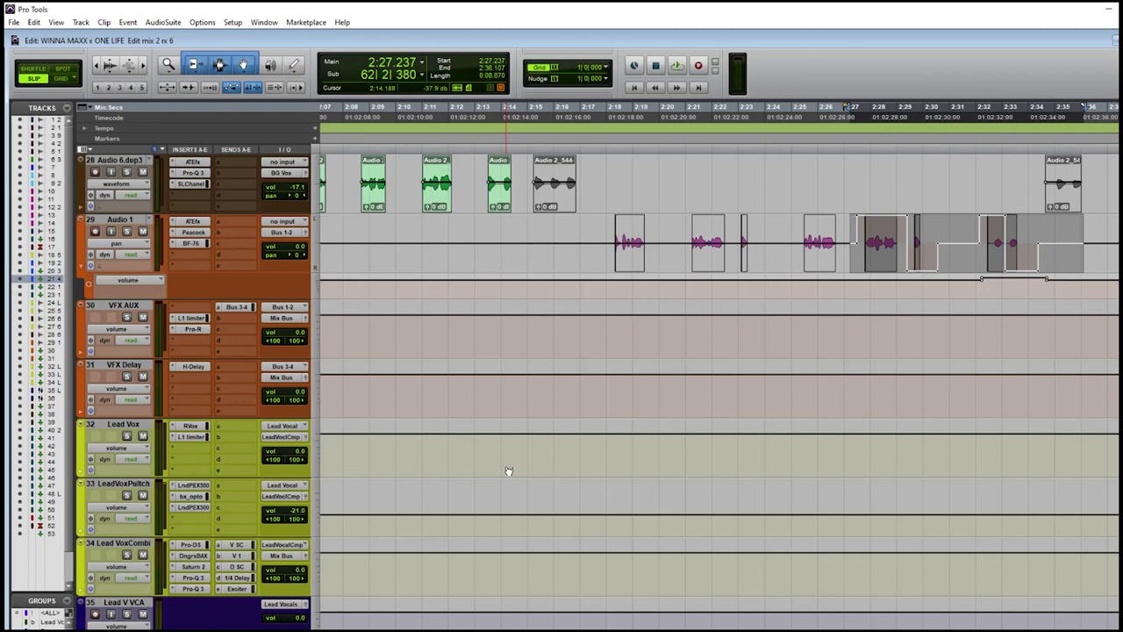
# Step: Unmute the Lead VoxCombi, BG Comb and Riddim tracks to bring back the full mix
pyautogui.hotkey('ctrl', '[')
pyautogui.hotkey('ctrl', '[')
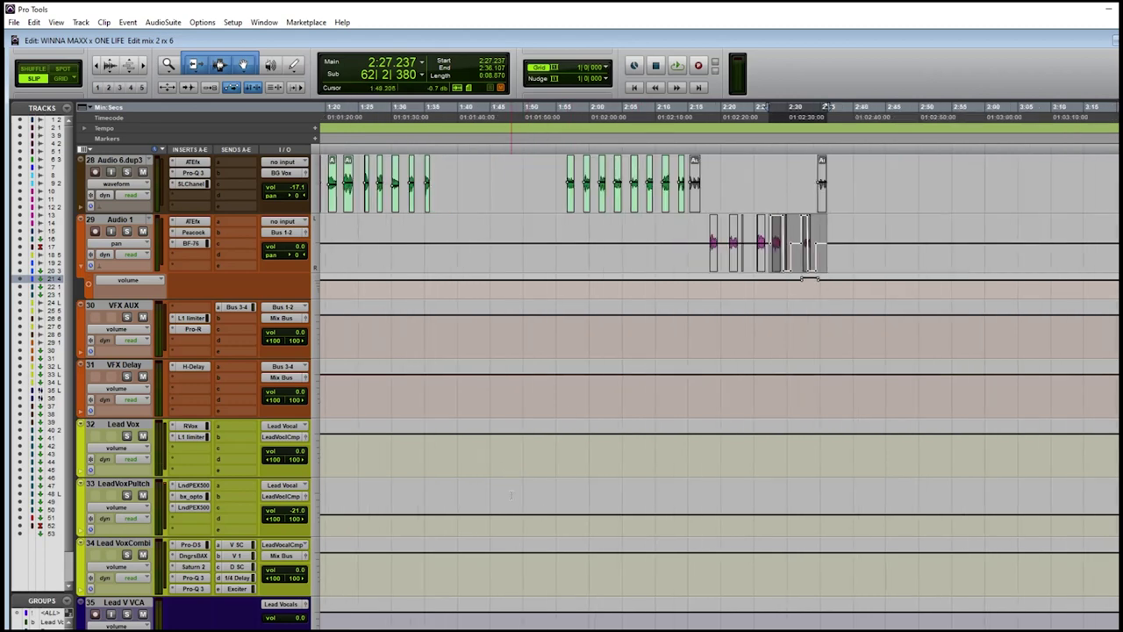
pyautogui.scroll(-10, 510, 496)
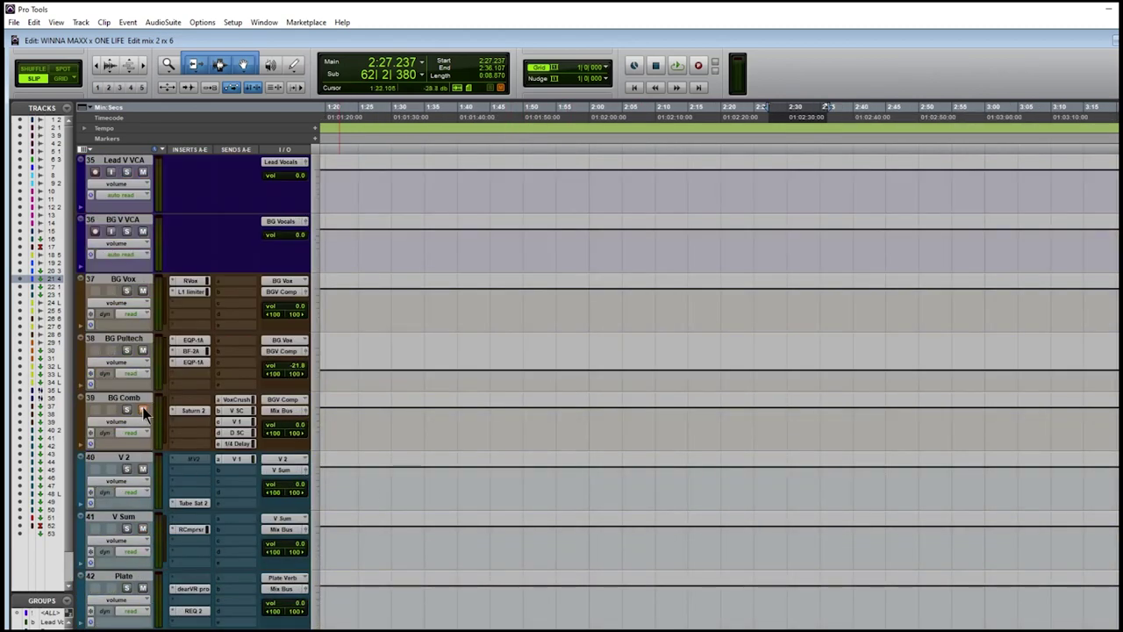
pyautogui.scroll(-12, 171, 508)
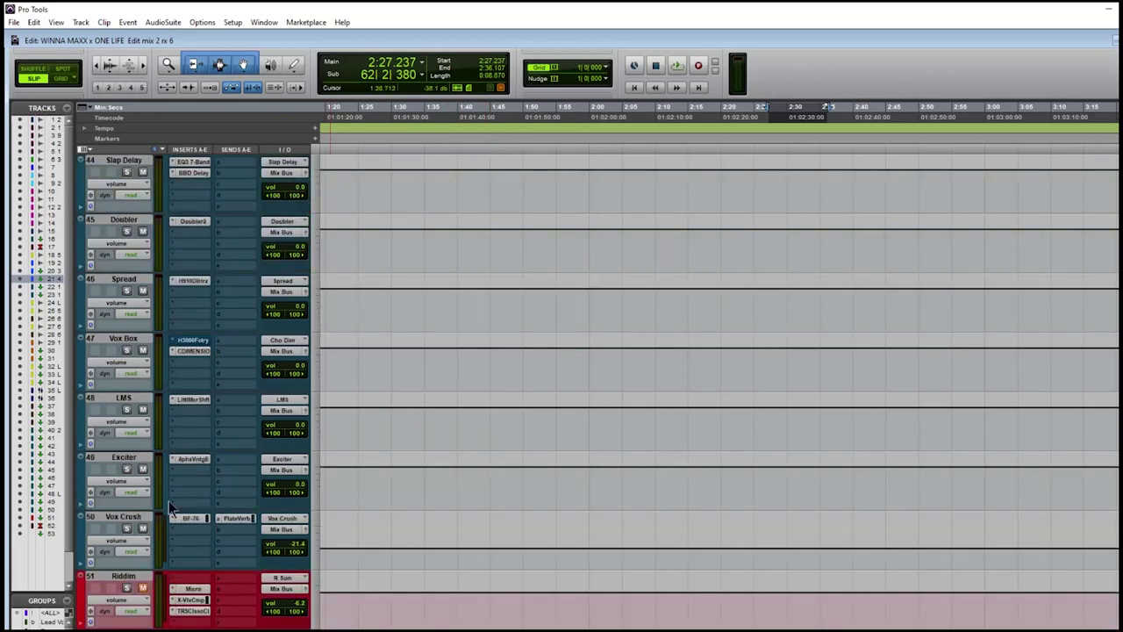
pyautogui.scroll(18, 760, 342)
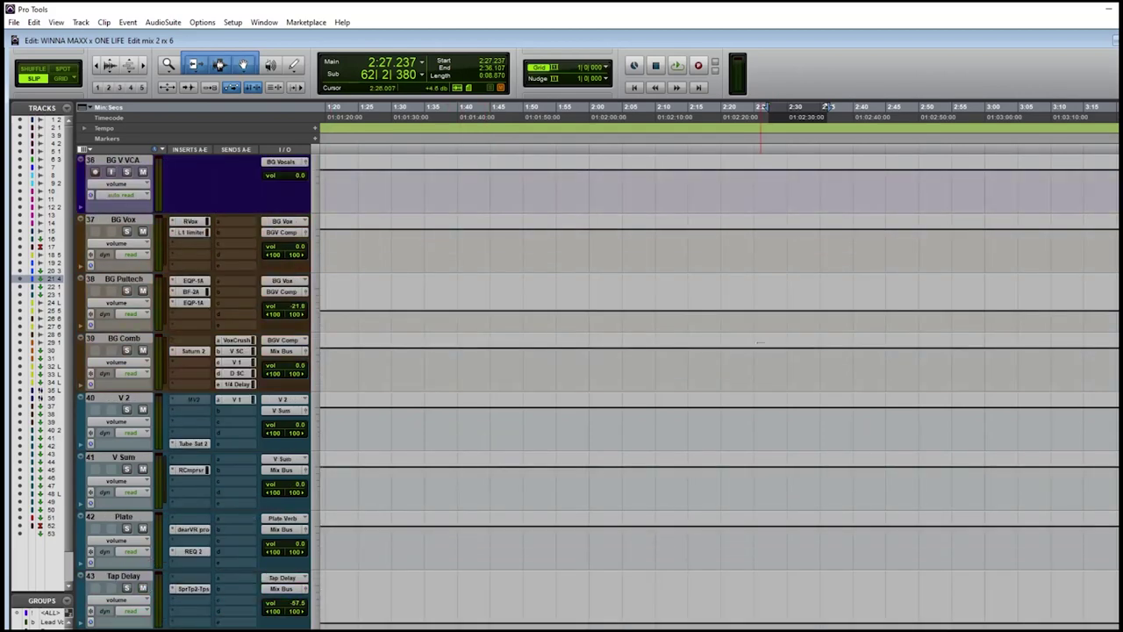
pyautogui.scroll(5, 760, 342)
# Step: Play the full mix over the selected passage, and again from 2:17.926 at the start of Audio 1's clips
pyautogui.press('space')
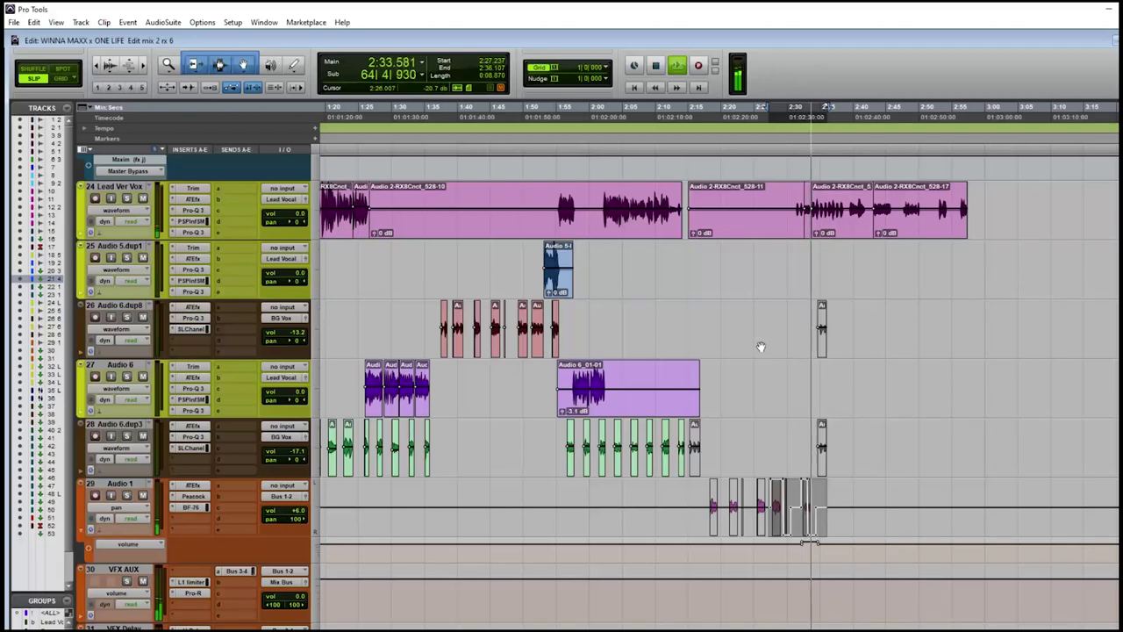
pyautogui.press('space')
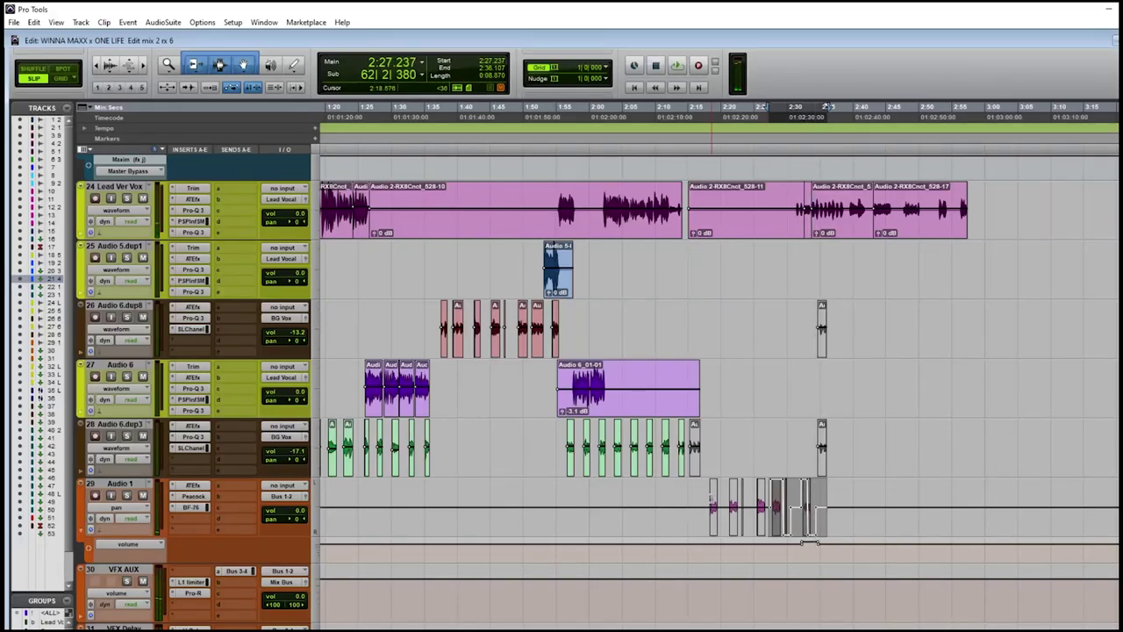
pyautogui.press('space')
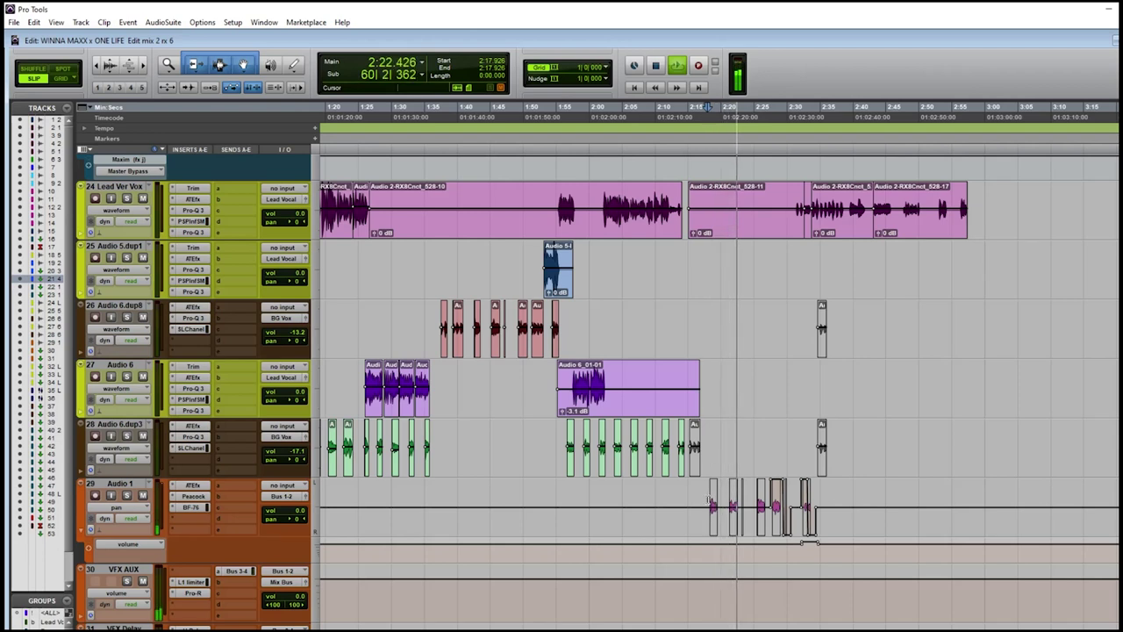
pyautogui.press('space')
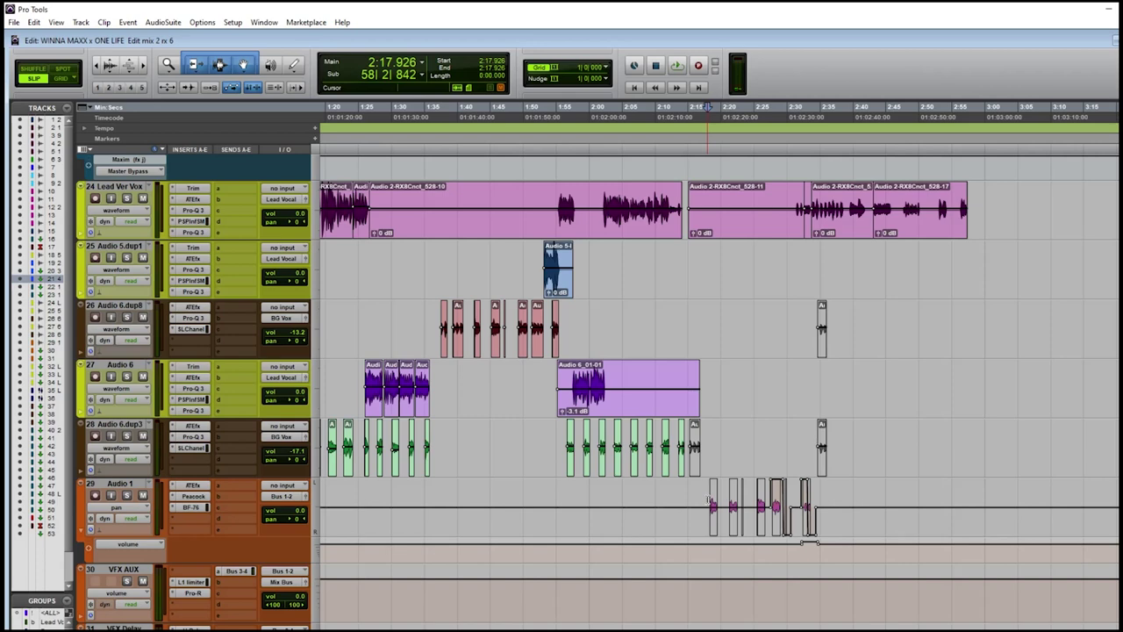
# Step: Unmute Aux 3 and play the full mix from 0:25.820, just before Audio 2's first clip
pyautogui.scroll(3, 707, 501)
pyautogui.scroll(-1, 706, 501)
pyautogui.scroll(-2, 705, 501)
pyautogui.hscroll(-6, 707, 106)
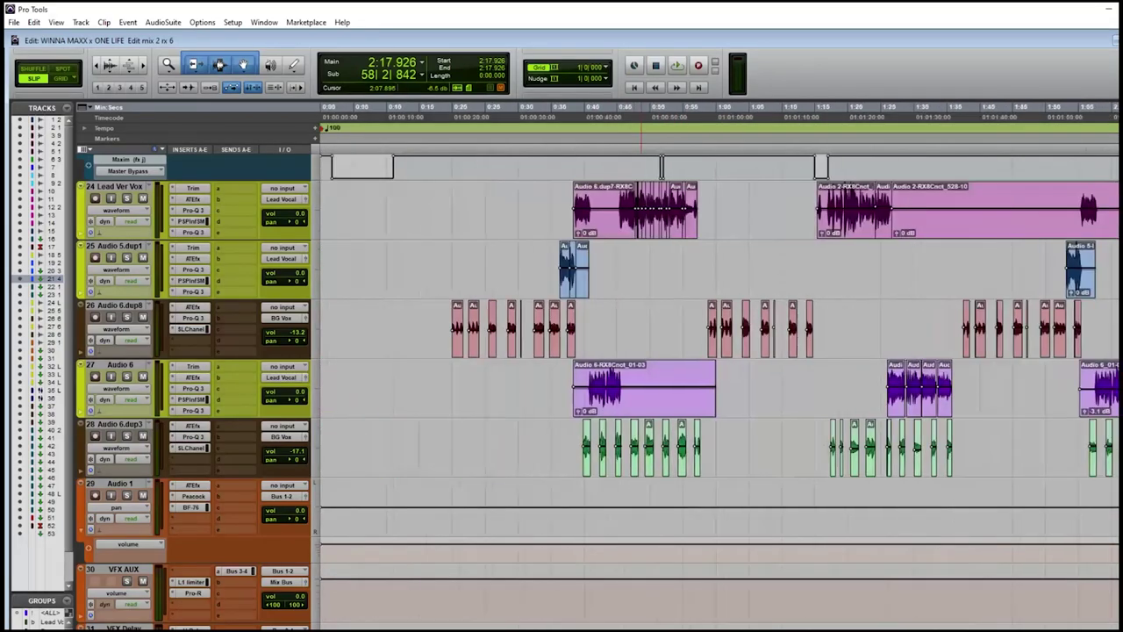
pyautogui.scroll(5, 665, 496)
pyautogui.scroll(2, 665, 496)
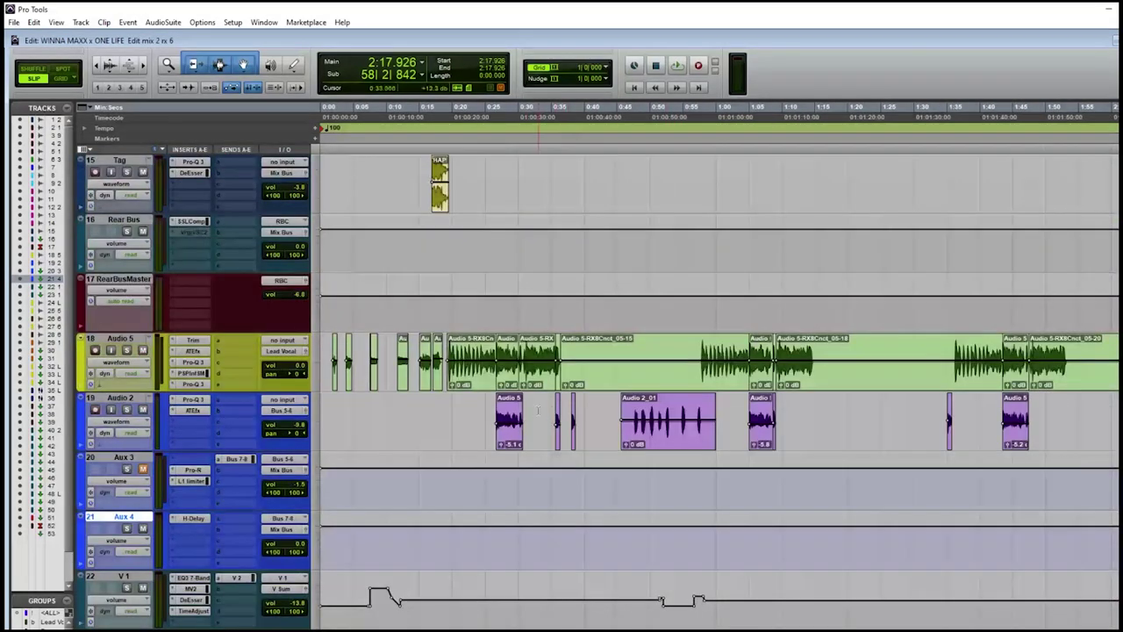
pyautogui.click(492, 420)
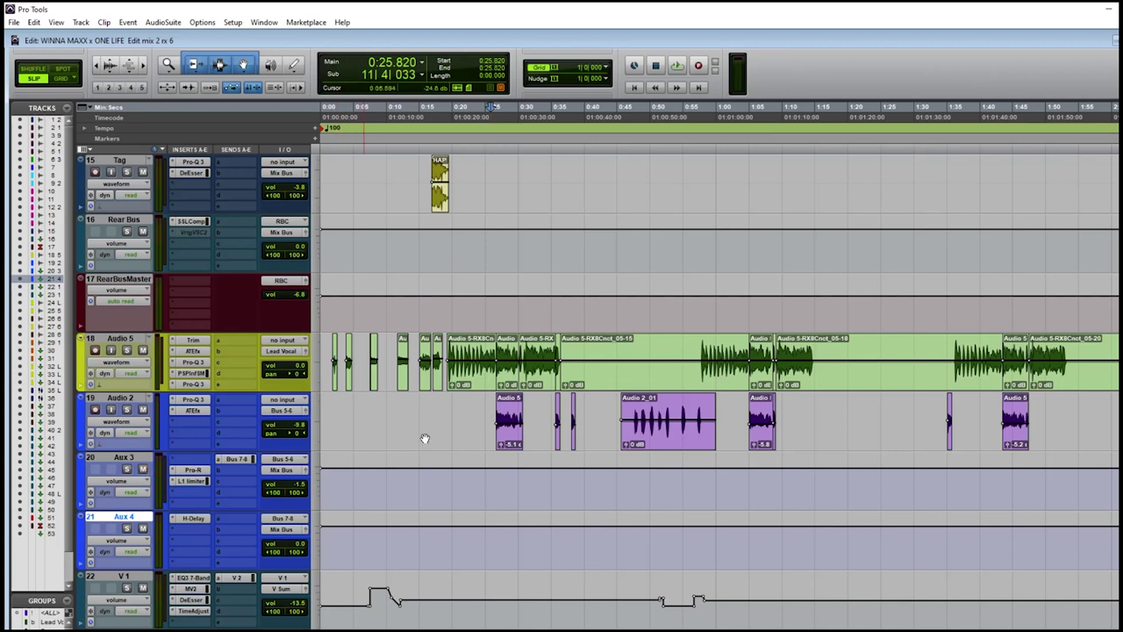
pyautogui.press('space')
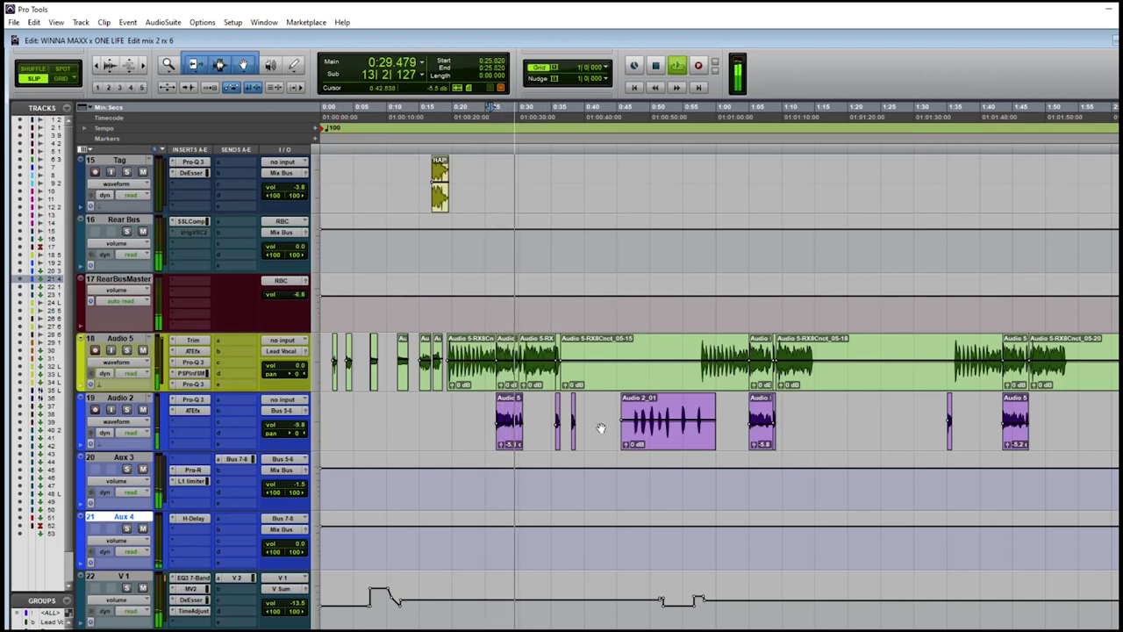
pyautogui.press('space')
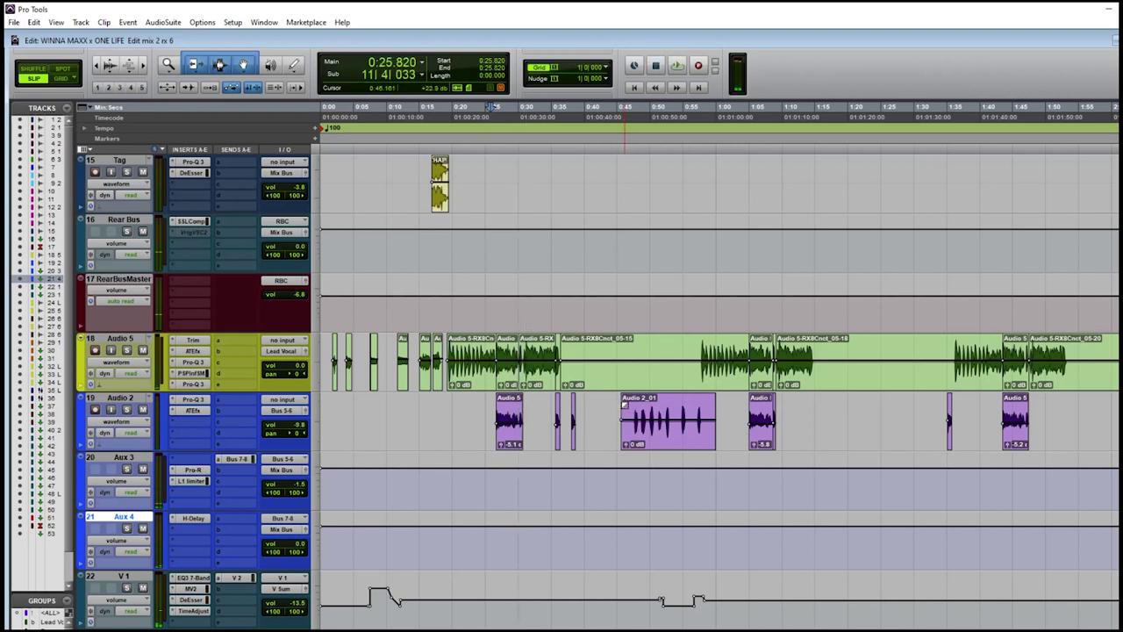
# Step: Play the full mix from 0:46.904, near the start of the Audio 2_01 clip on Audio 2
pyautogui.click(627, 408)
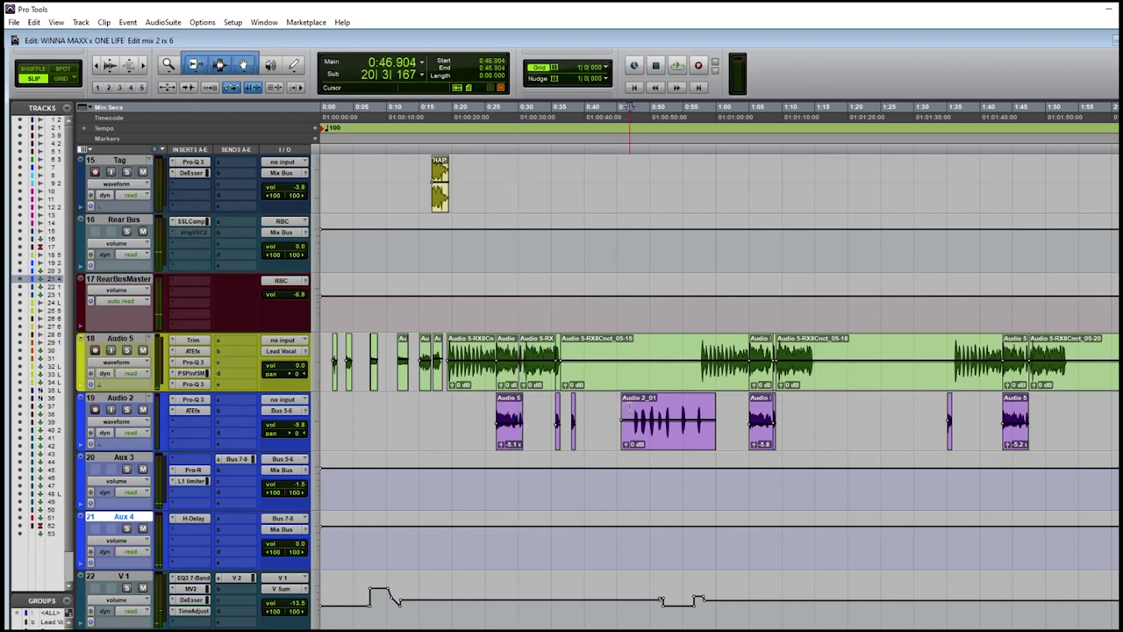
pyautogui.scroll(2, 595, 626)
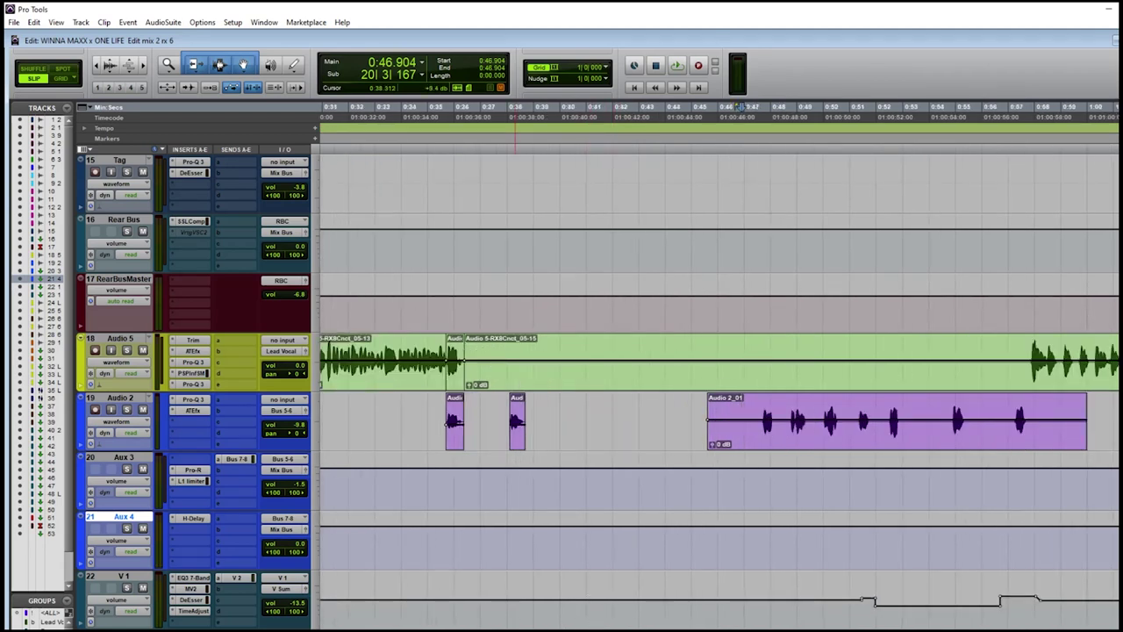
pyautogui.press('space')
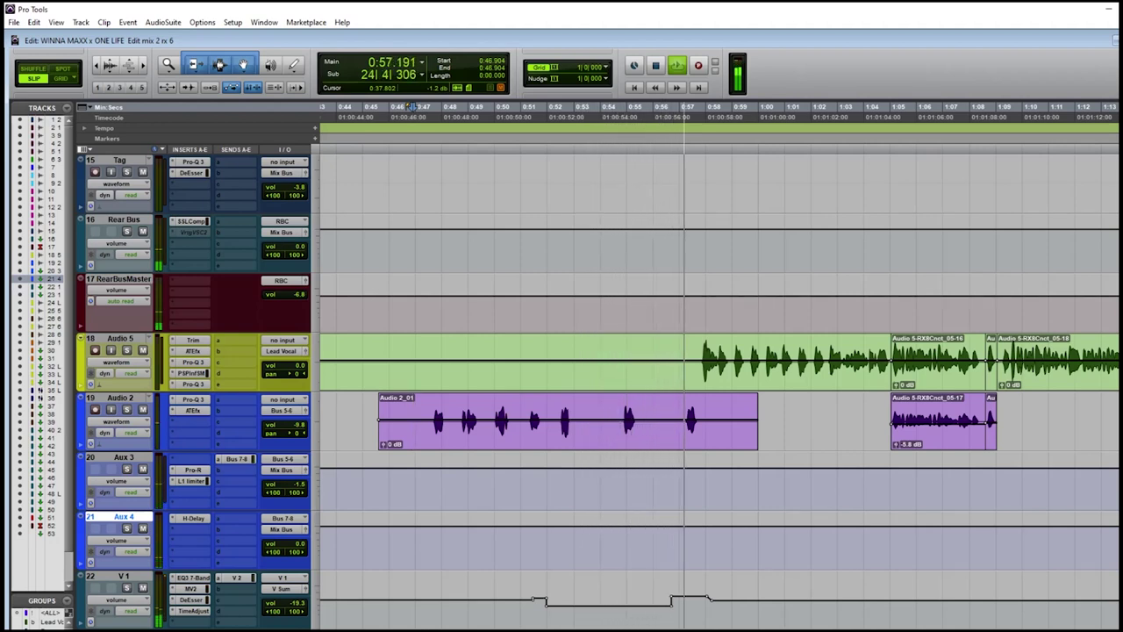
pyautogui.press('space')
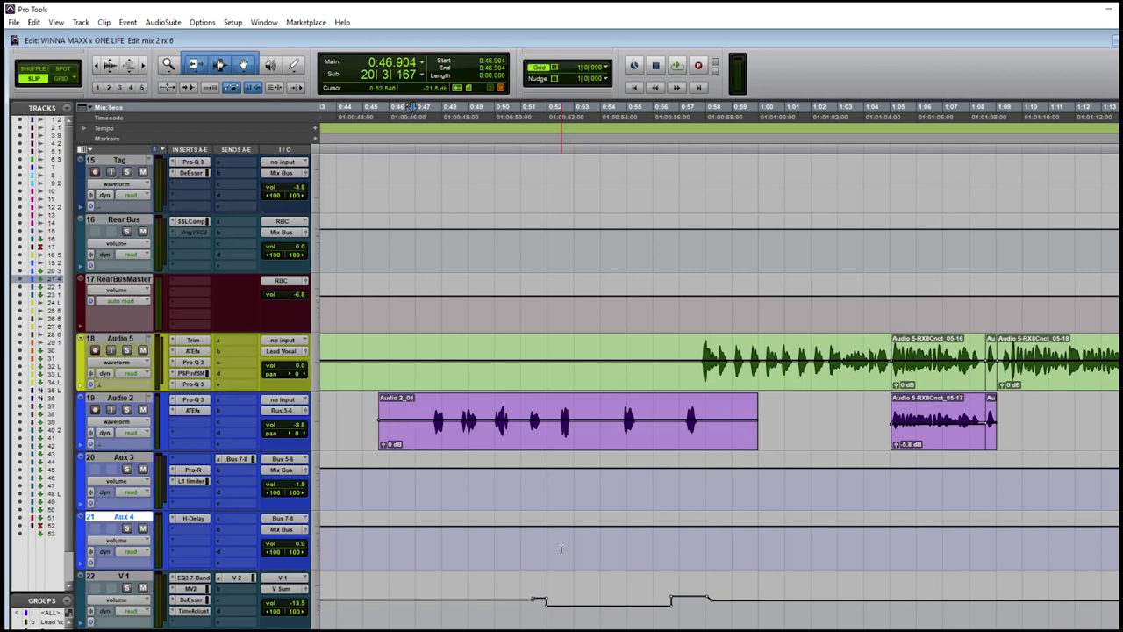
# Step: Look over the session's instrument, vocal, aux and effects tracks across the whole arrangement
pyautogui.hotkey('ctrl', '[')
pyautogui.hotkey('ctrl', '[')
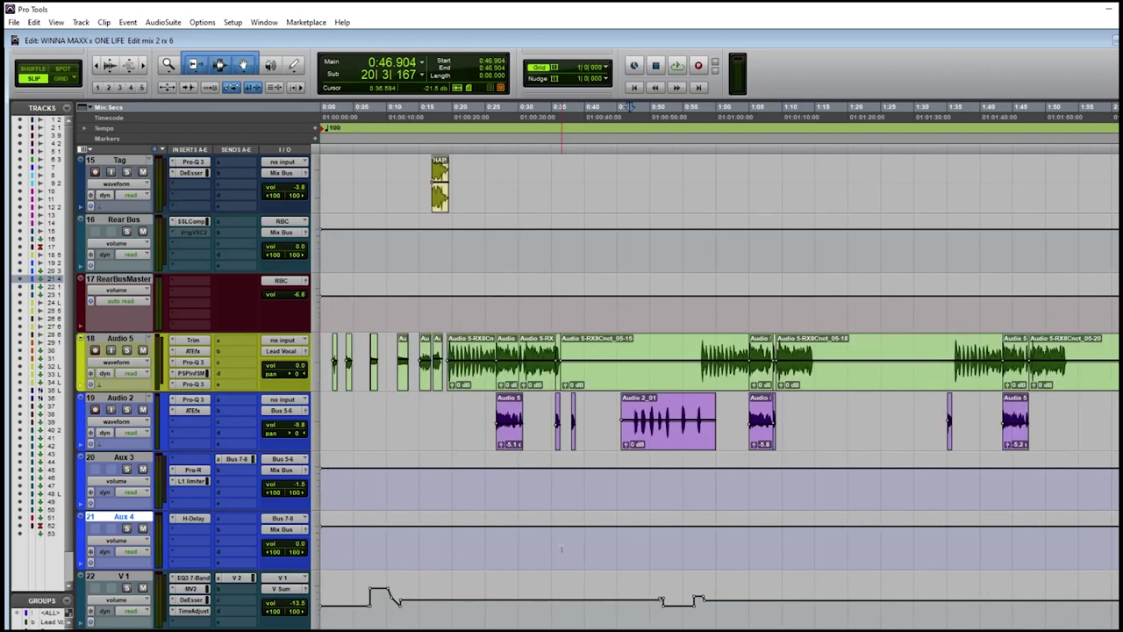
pyautogui.scroll(-3, 594, 487)
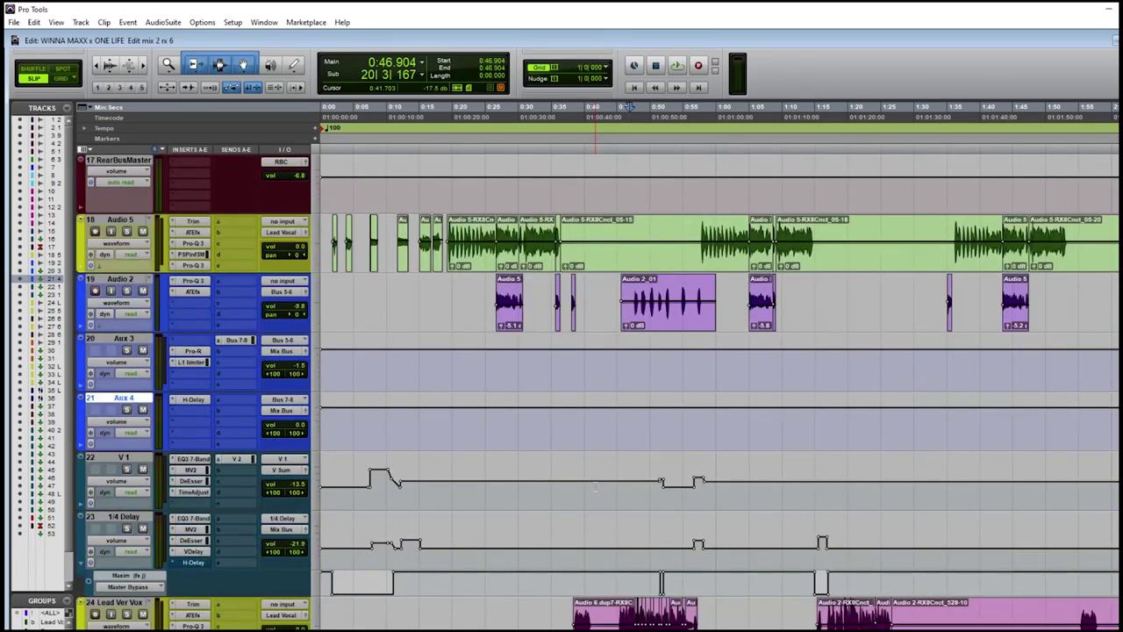
pyautogui.scroll(12, 595, 487)
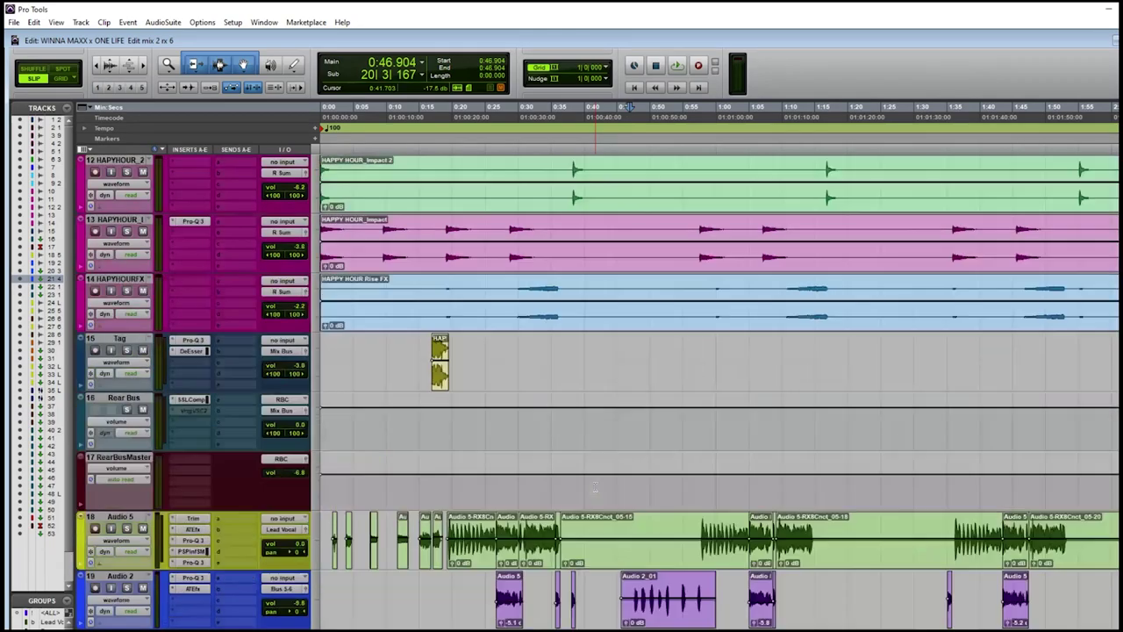
pyautogui.scroll(12, 595, 487)
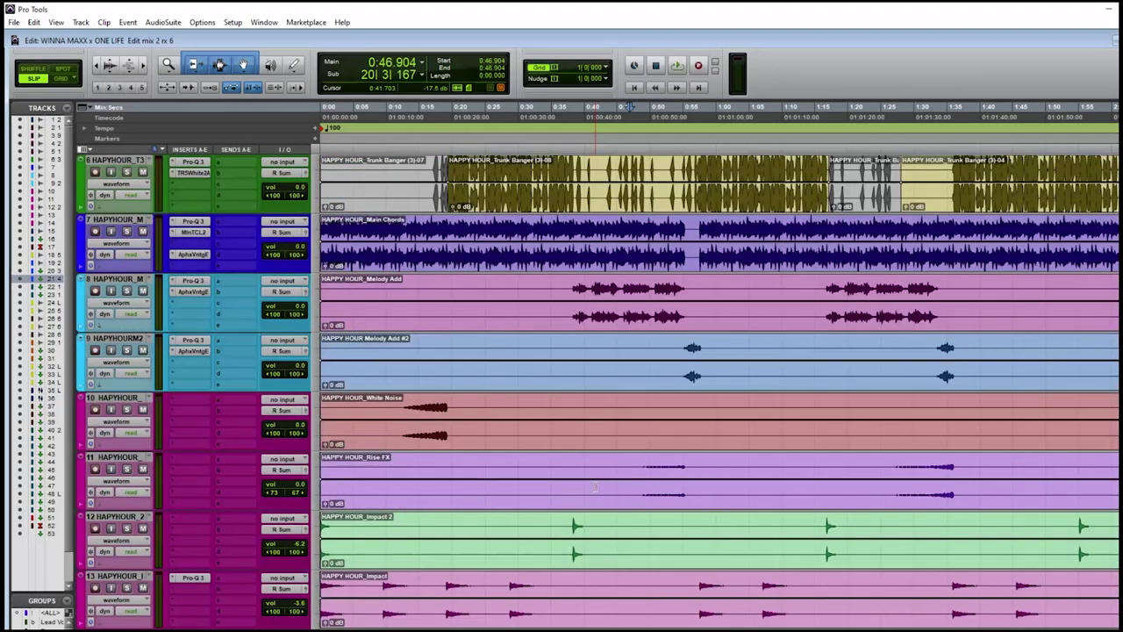
pyautogui.scroll(-15, 595, 487)
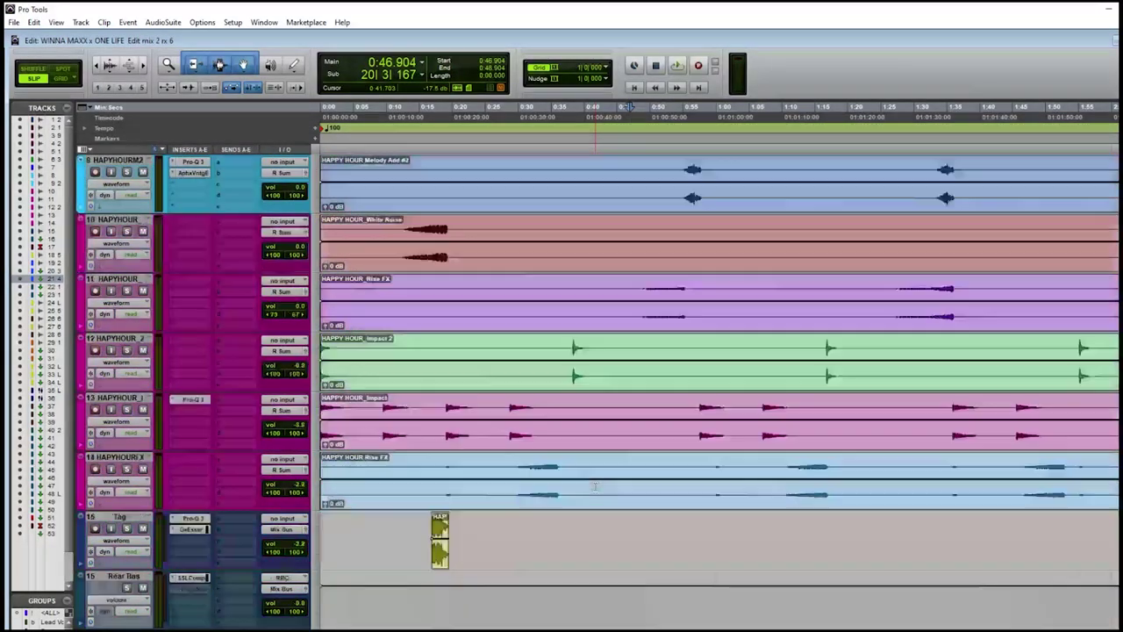
pyautogui.scroll(-20, 595, 487)
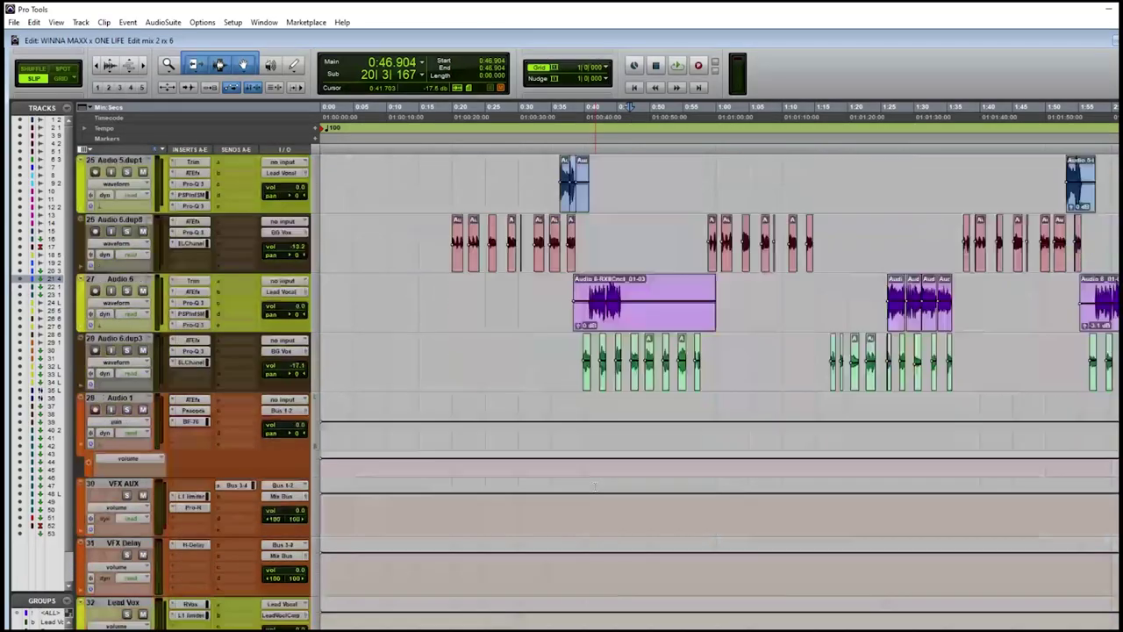
pyautogui.scroll(-20, 595, 487)
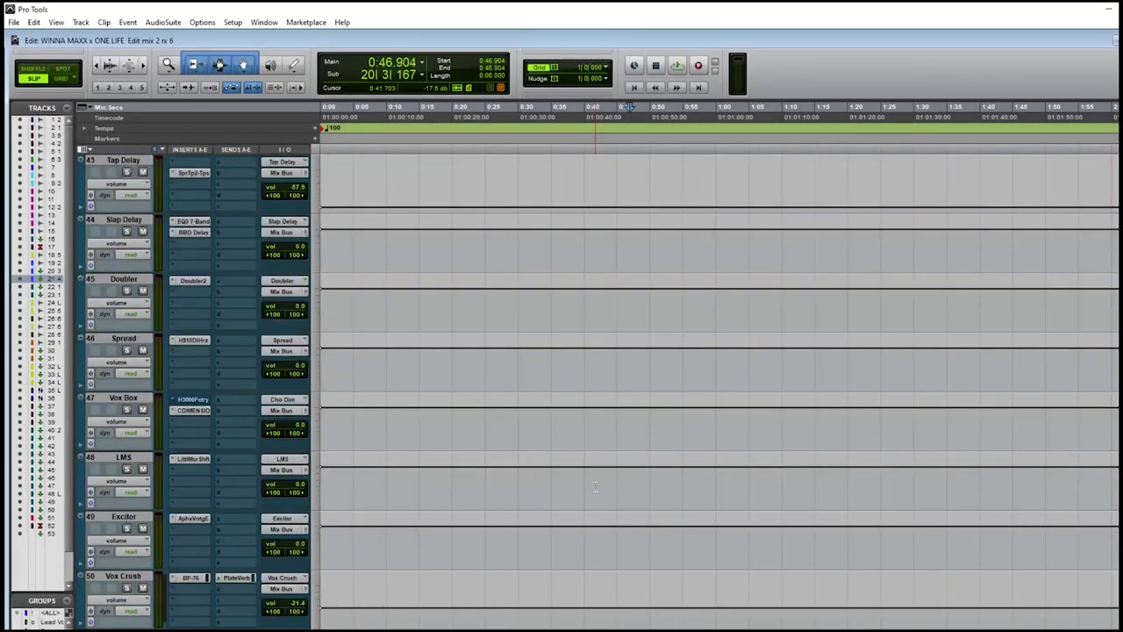
pyautogui.scroll(20, 595, 487)
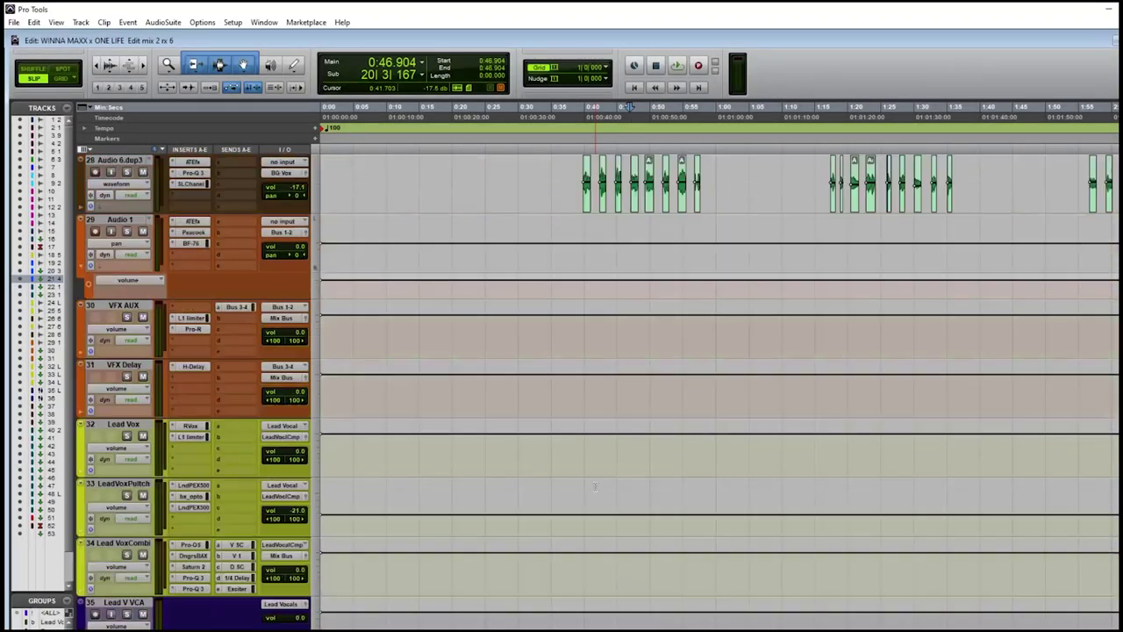
pyautogui.scroll(5, 595, 487)
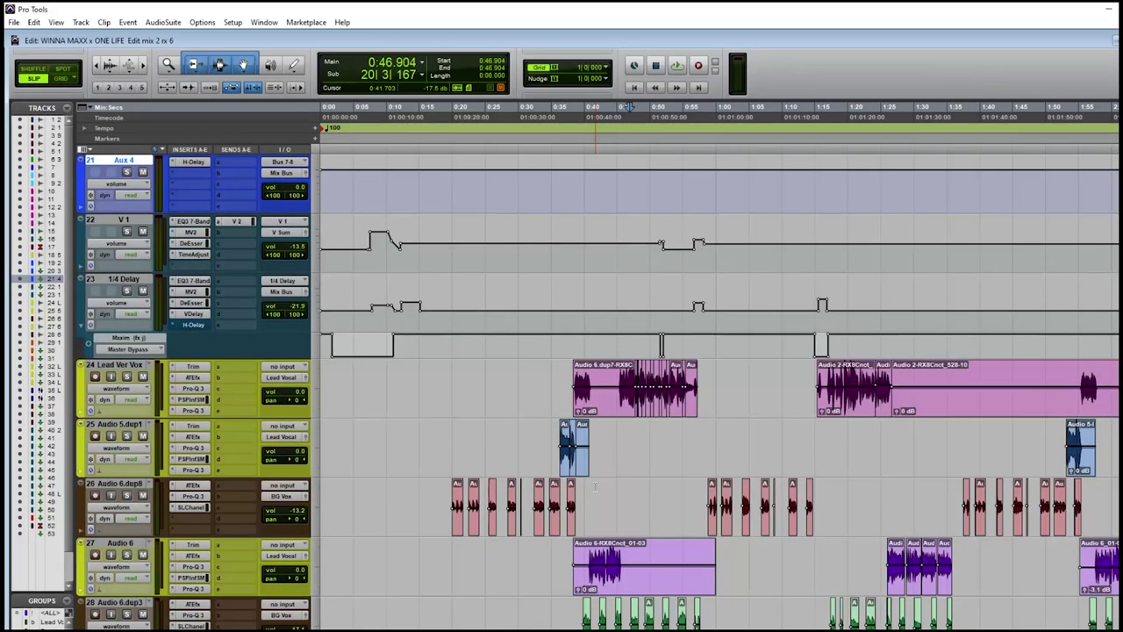
pyautogui.hotkey('ctrl', '[')
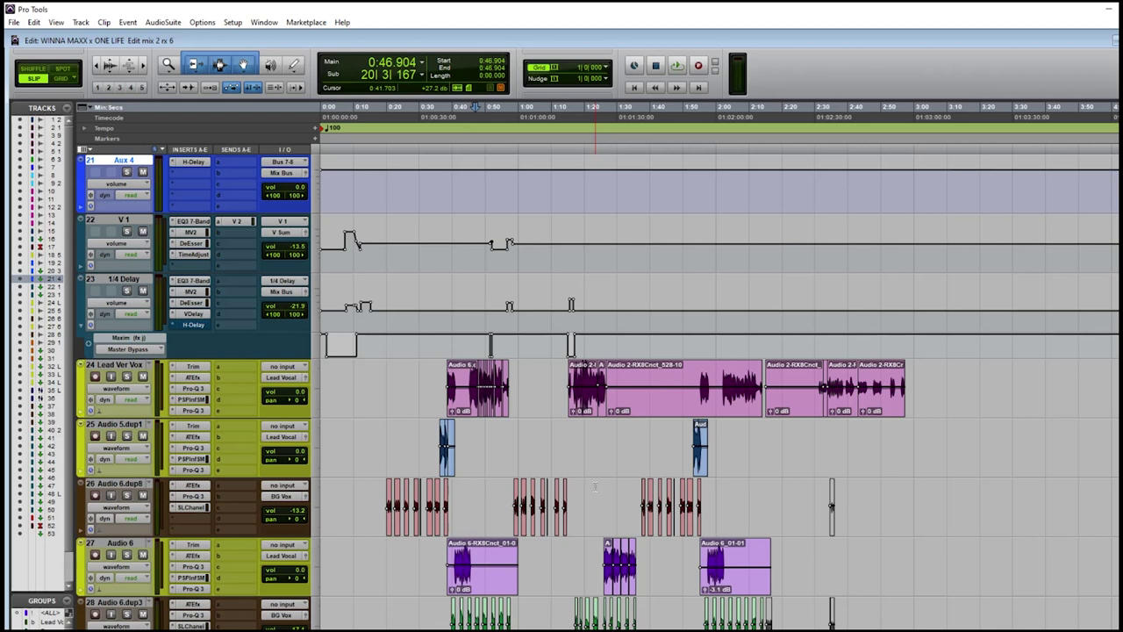
pyautogui.scroll(-2, 595, 487)
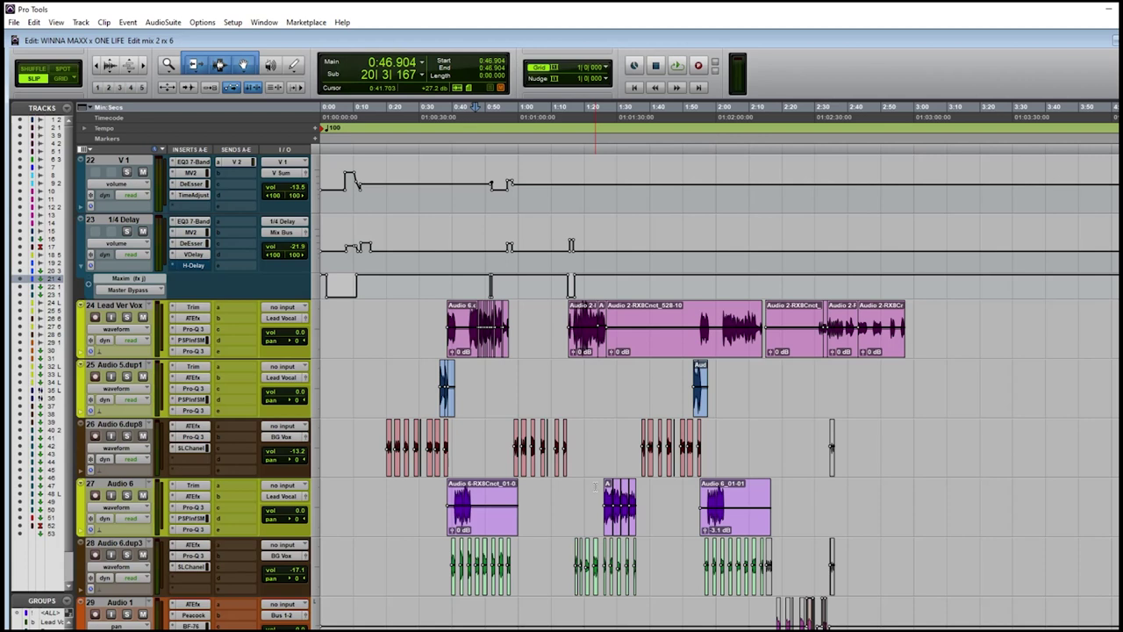
pyautogui.scroll(-1, 595, 485)
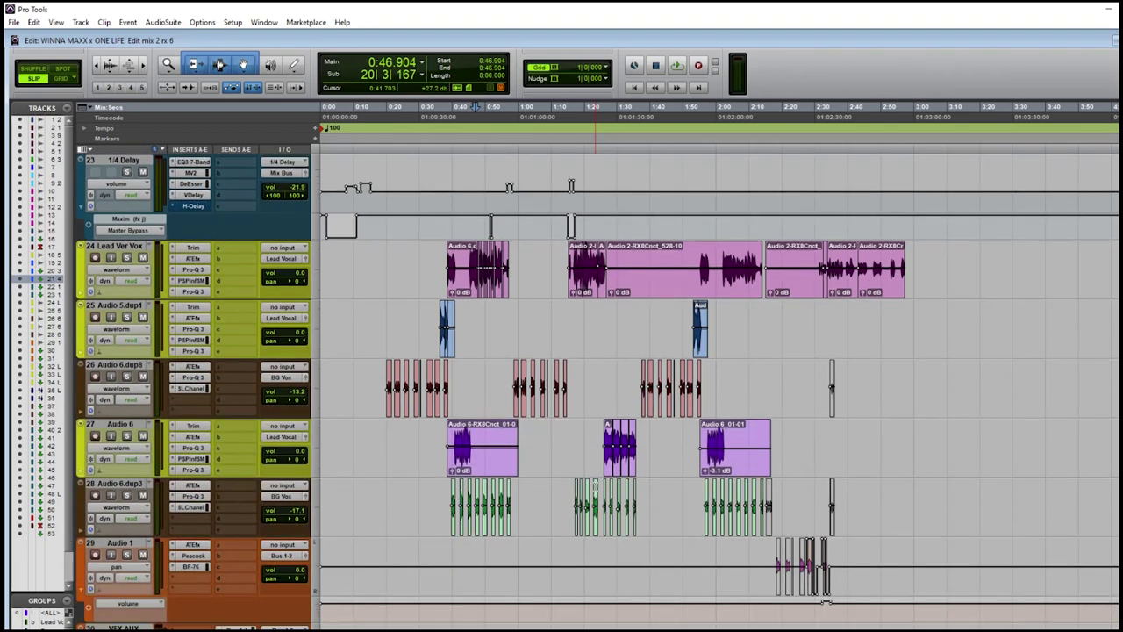